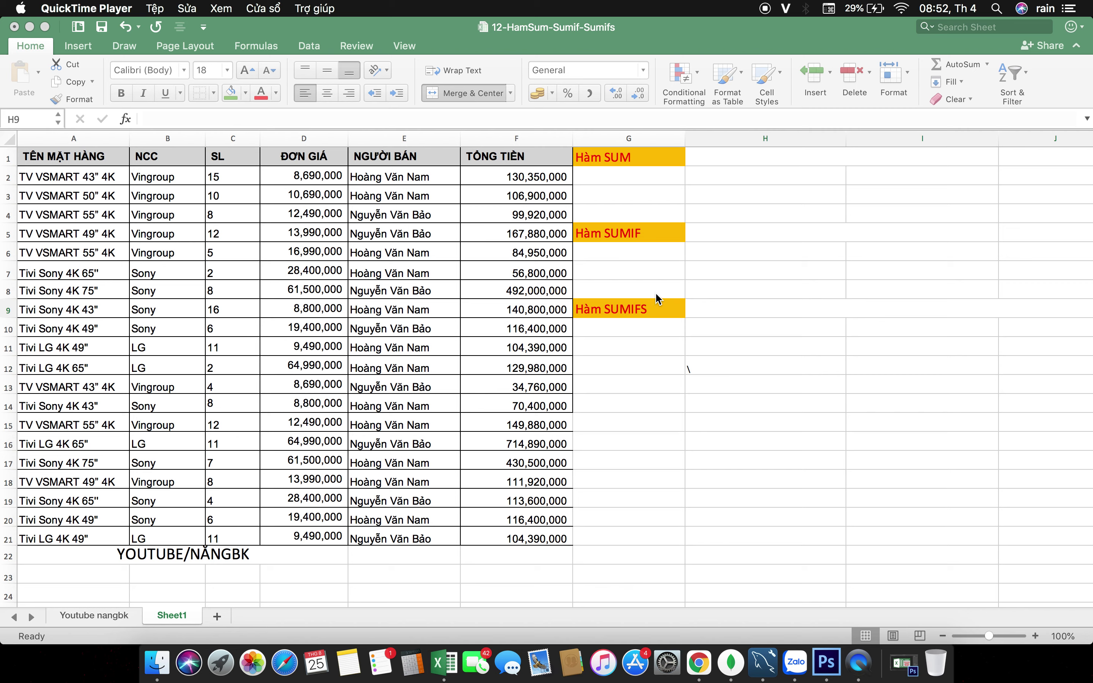
Enter the syntax note SUM(số thứ 1, [số thứ 2], [ số thứ 3], ... ) in merged cell H1
left_click(621, 162)
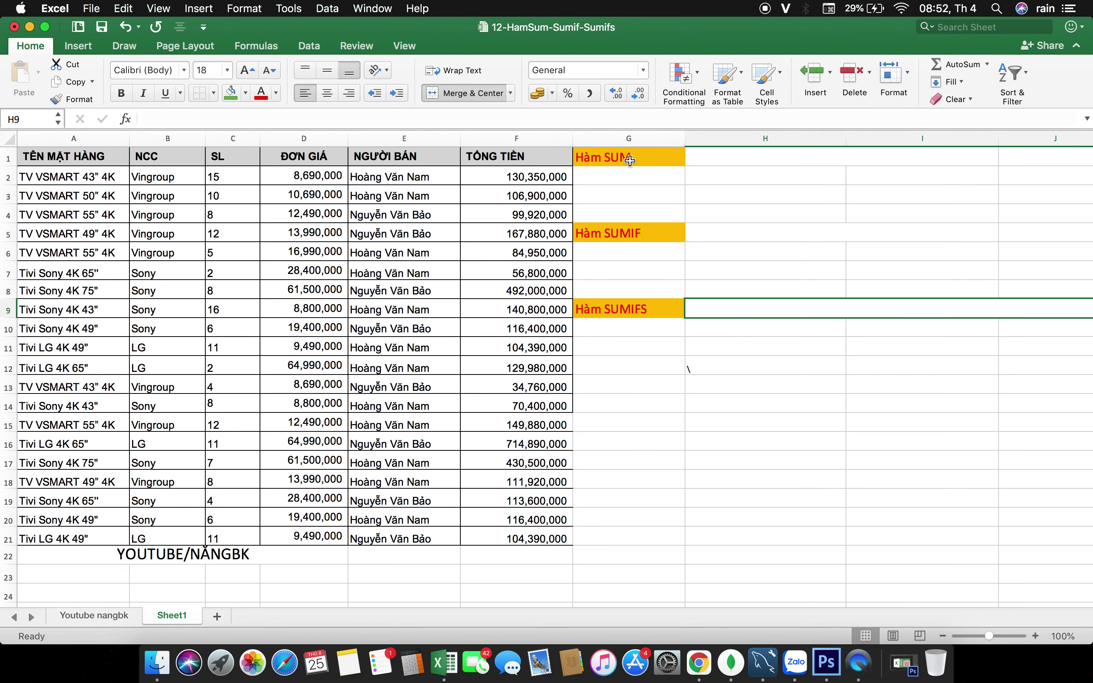
left_click(696, 161)
key("shift+Right")
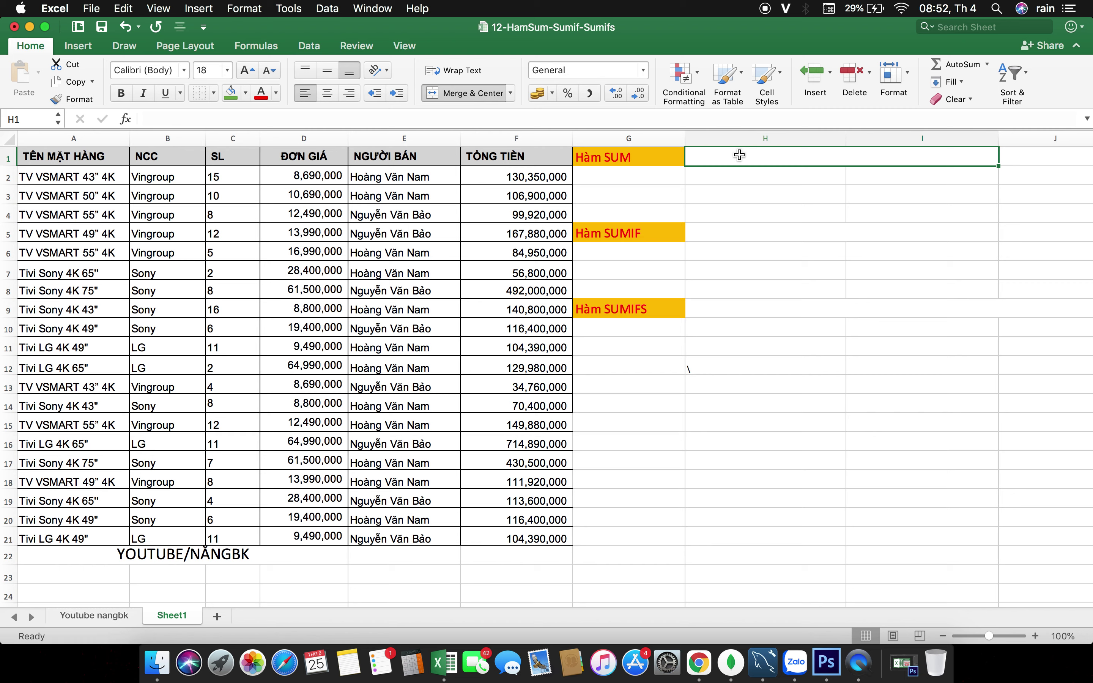
type("SUM(")
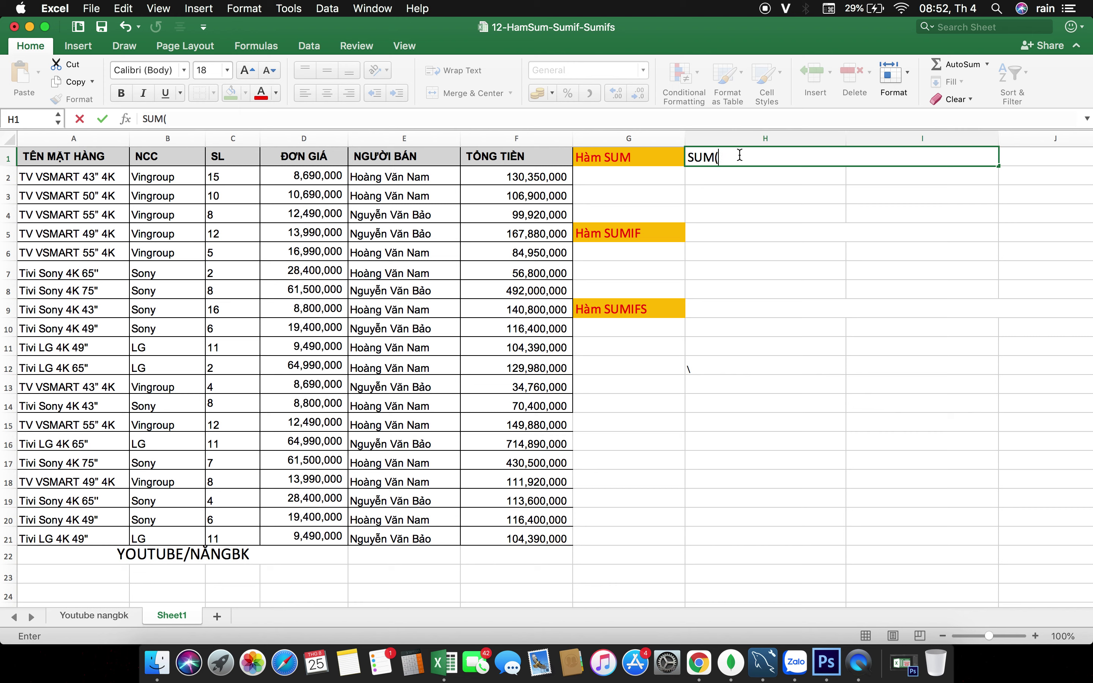
type("số")
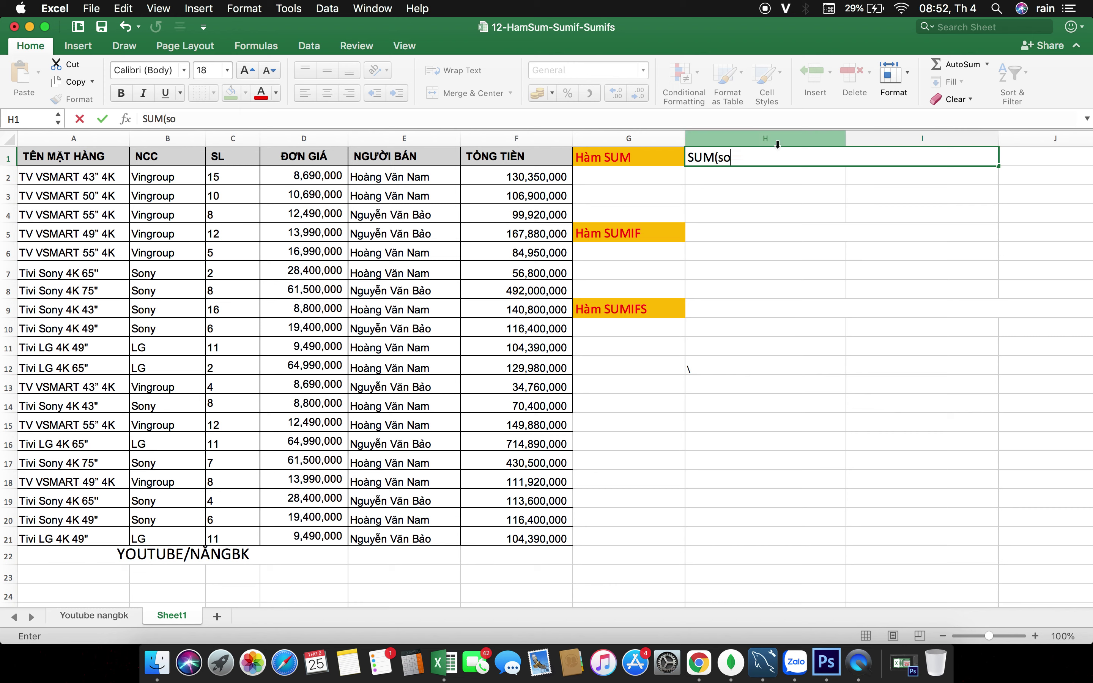
type(" thứ 1")
type(",[ sôố thứ 2")
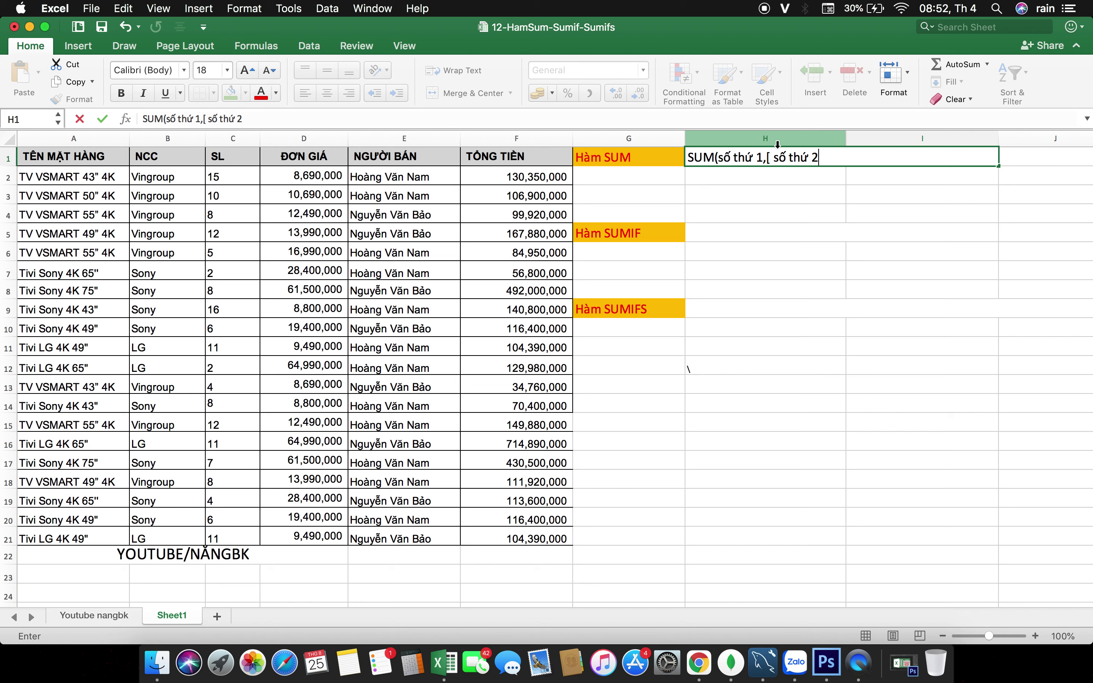
type("], ")
type("[ số thứ 4")
key("BackSpace")
type("3]ư")
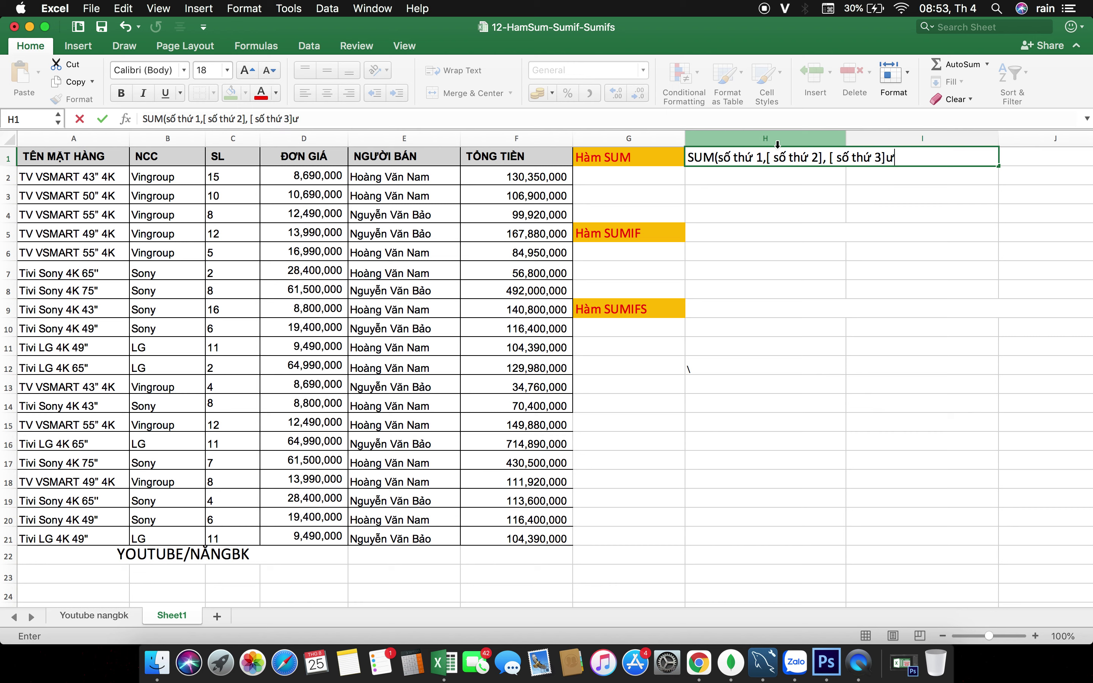
key("BackSpace")
type(", ")
type("... )")
key("Return")
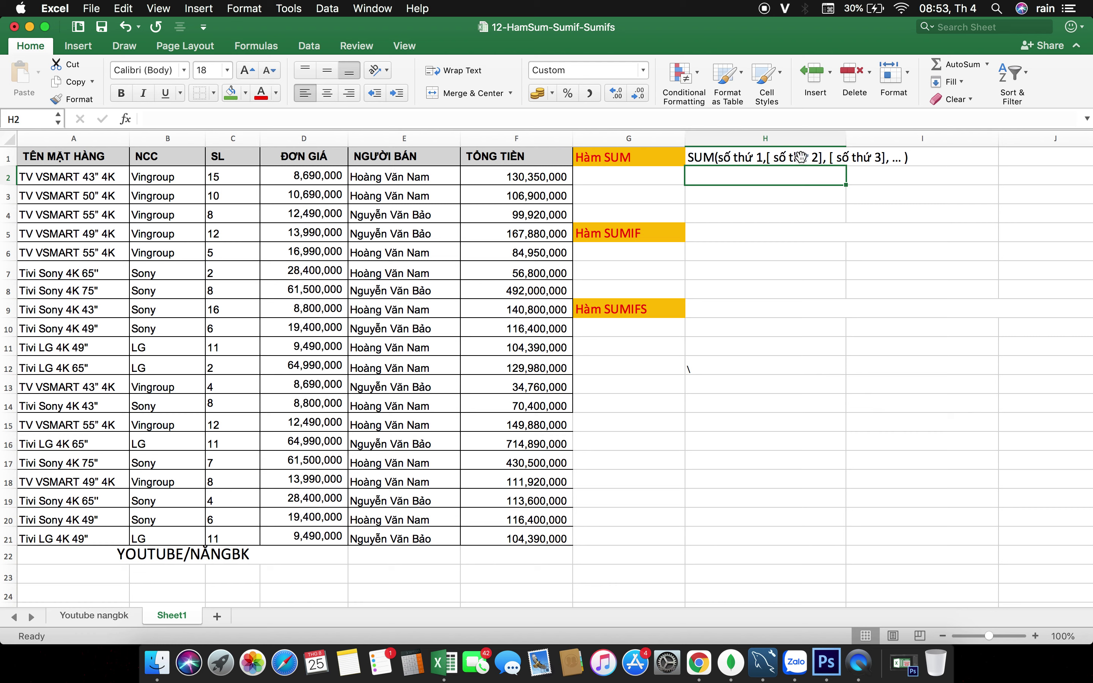
Fix the spacing in the H1 note: remove an extra space and add one after "1,"
left_click(814, 157)
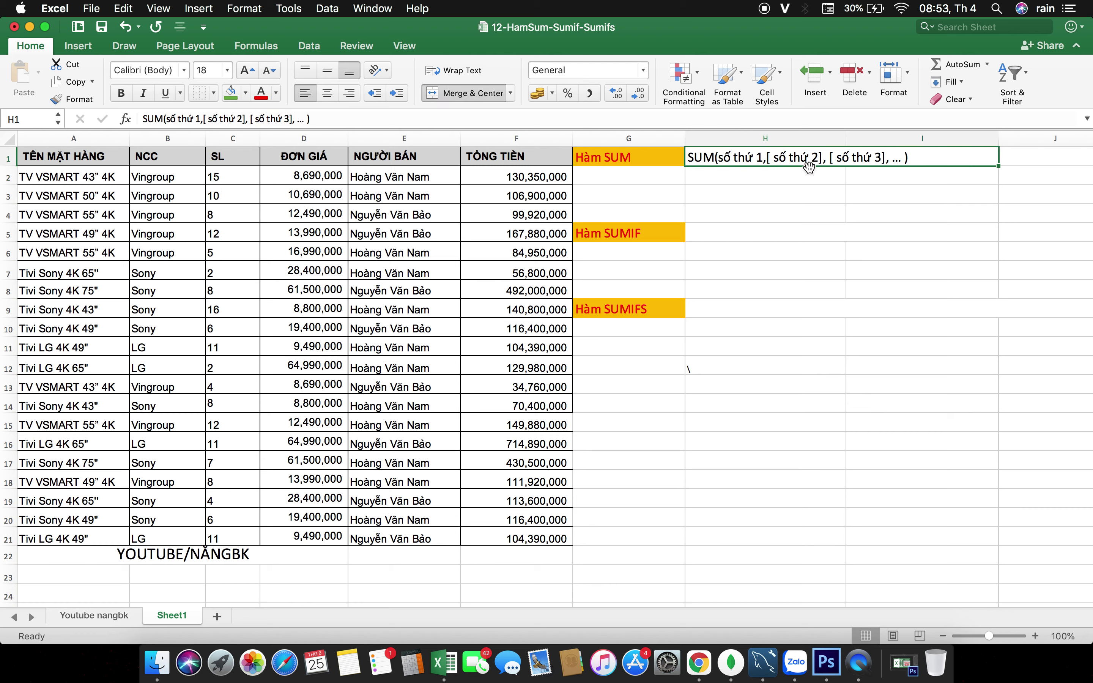
double_click(777, 158)
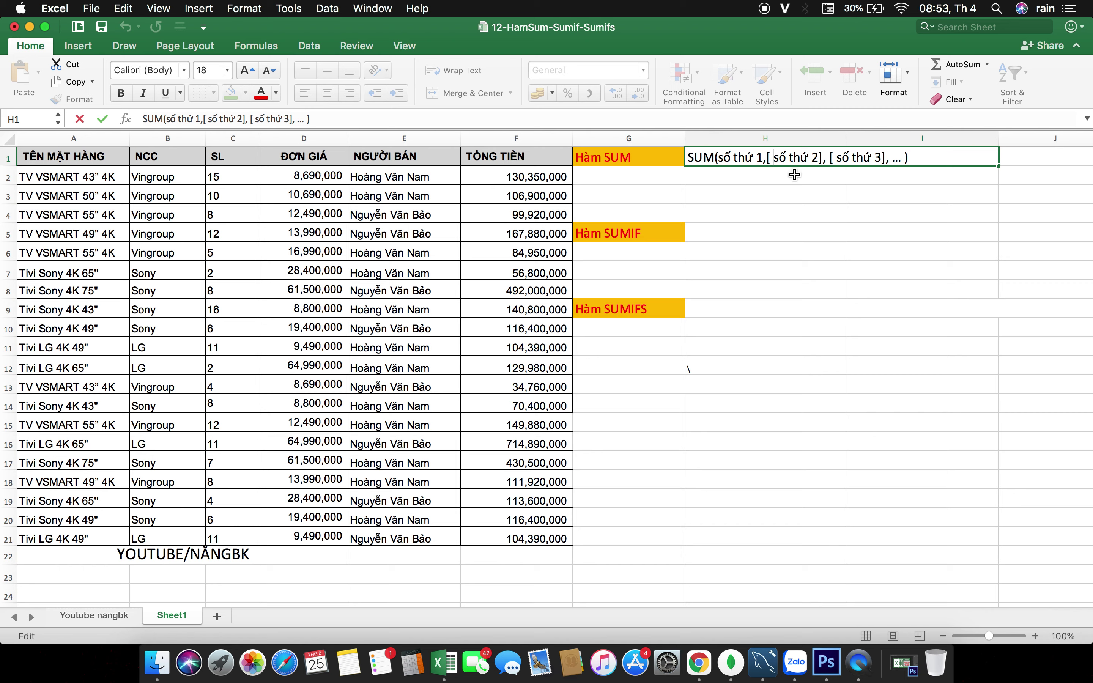
key("BackSpace")
key("Return")
left_click(802, 154)
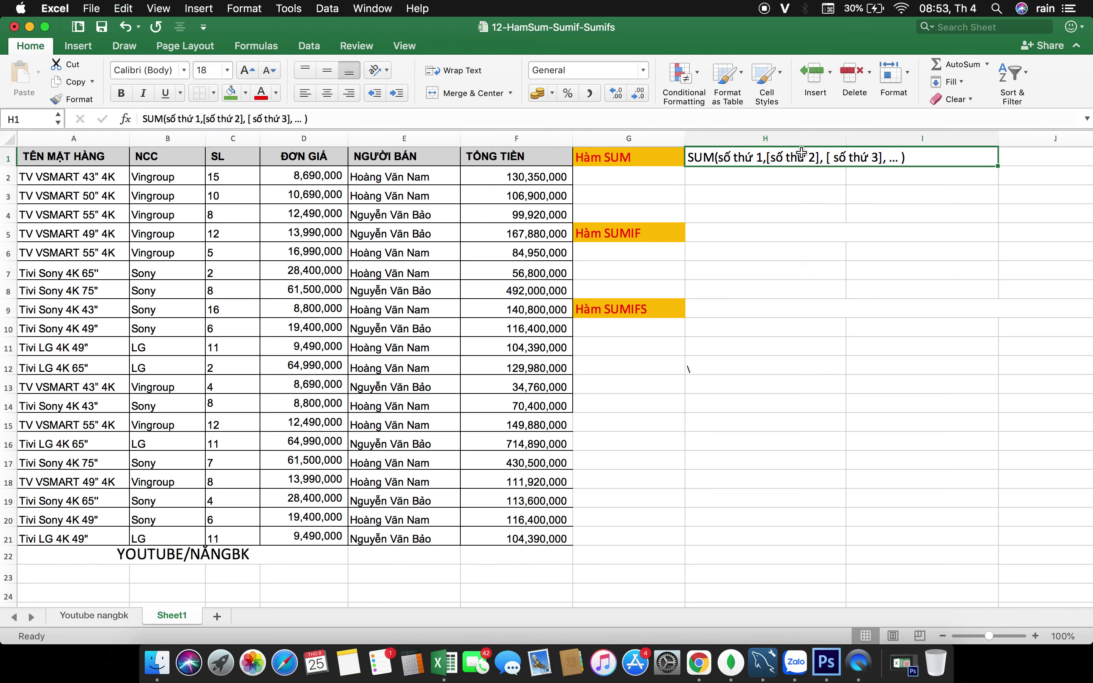
double_click(769, 159)
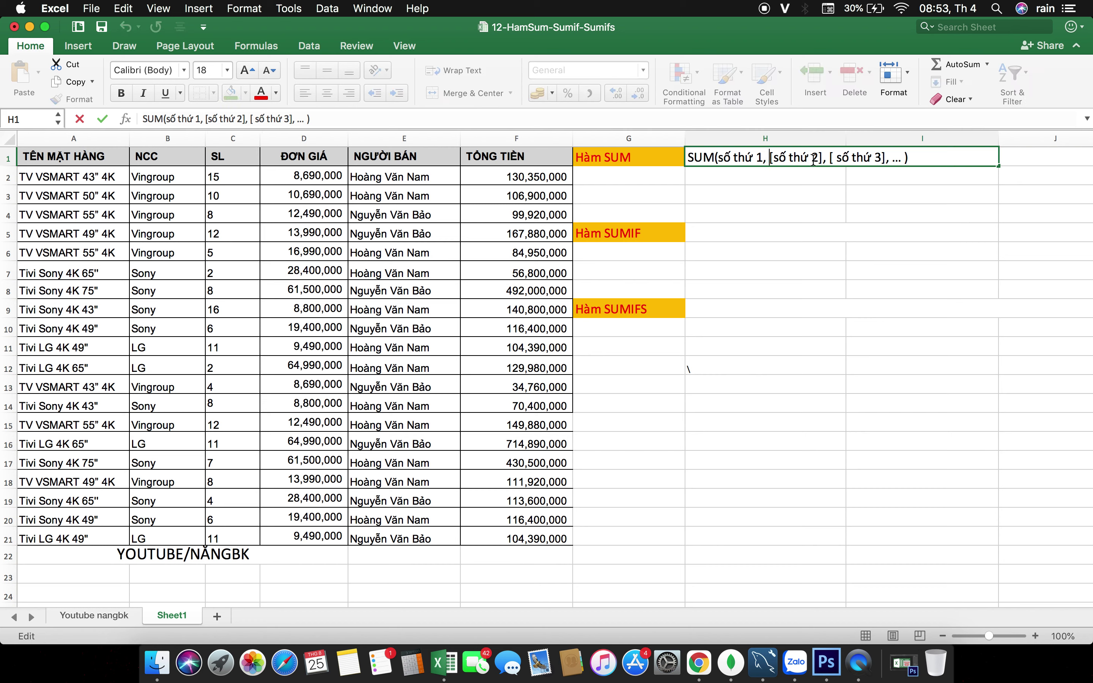
left_click(841, 221)
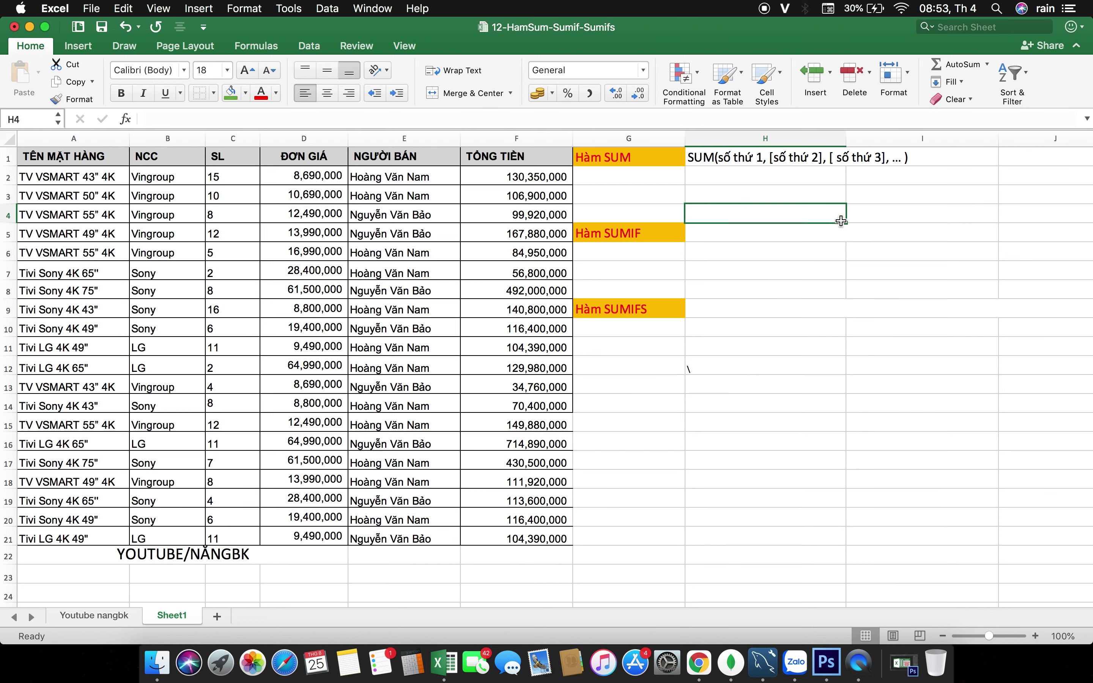
left_click(813, 159)
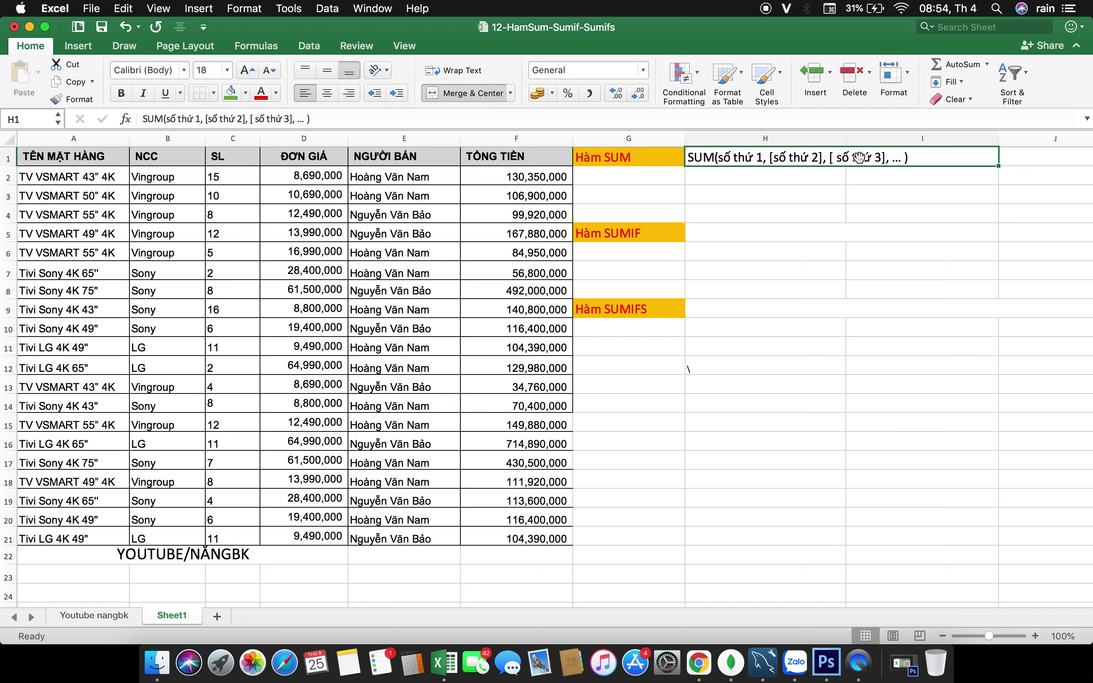
left_click(773, 208)
left_click(667, 181)
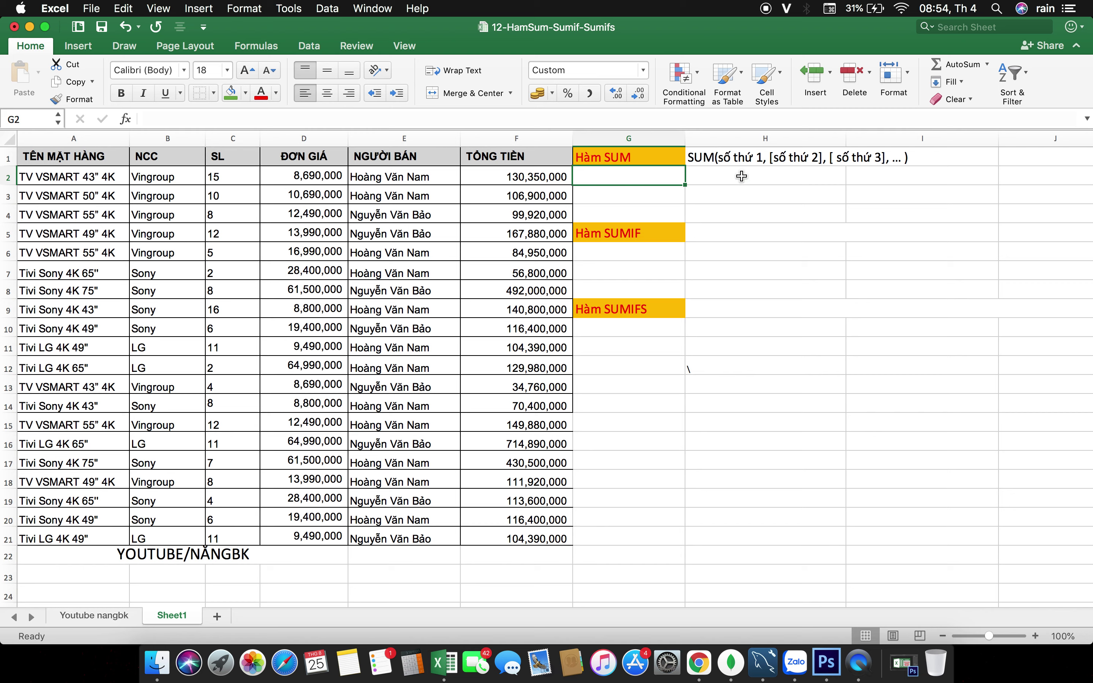
left_click(709, 153)
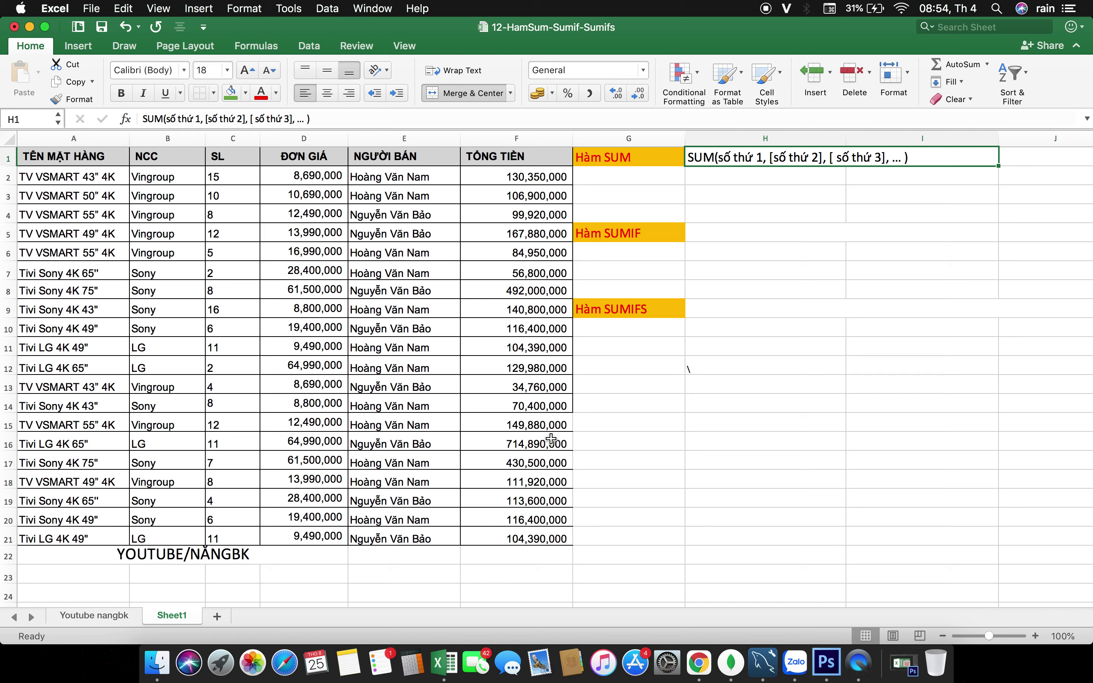
left_click(605, 174)
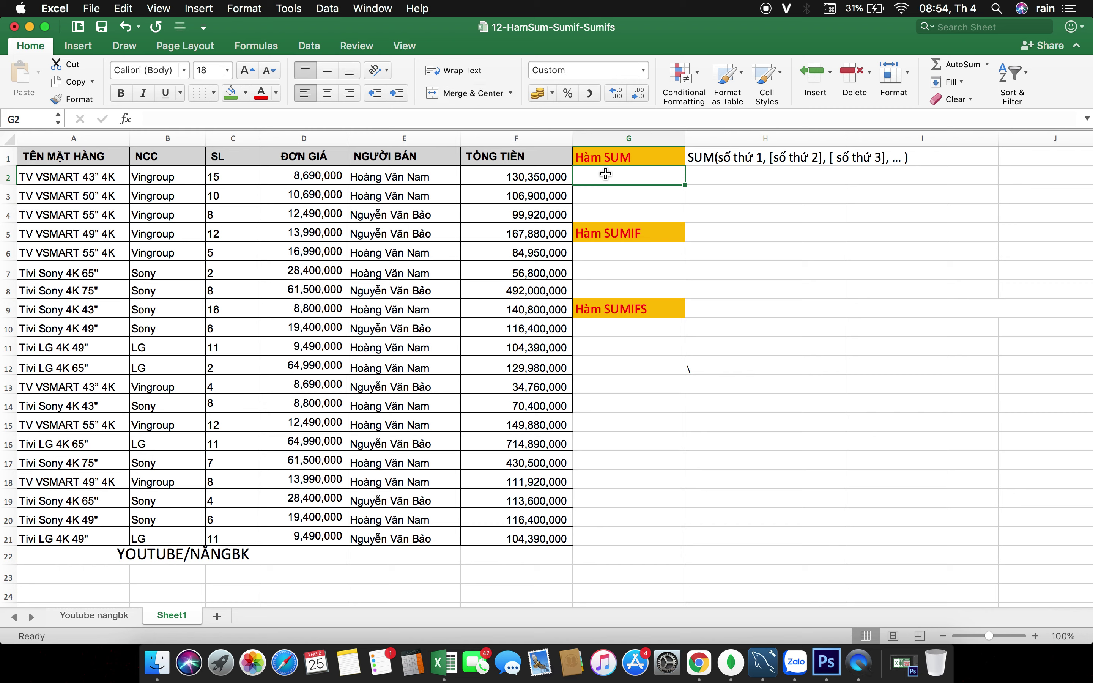
Label G2 'Tổng Tiền' and enter =SUM(F2:F21) in H2
type("Tổng Tiền")
key("Tab")
type("=SUM(")
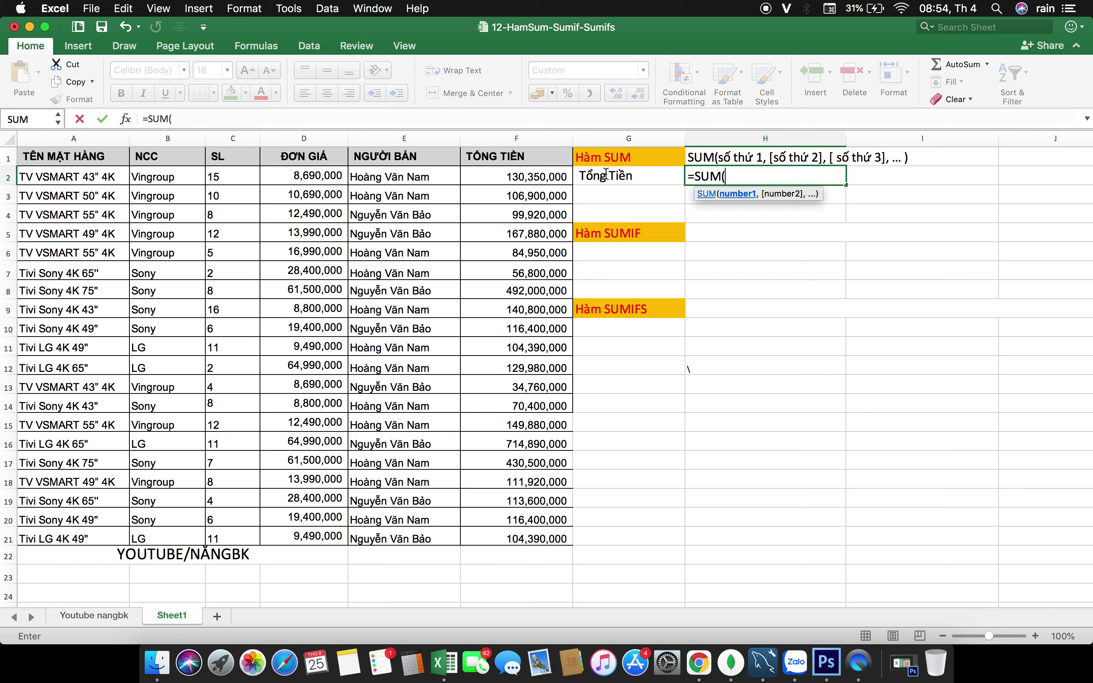
left_click(508, 175)
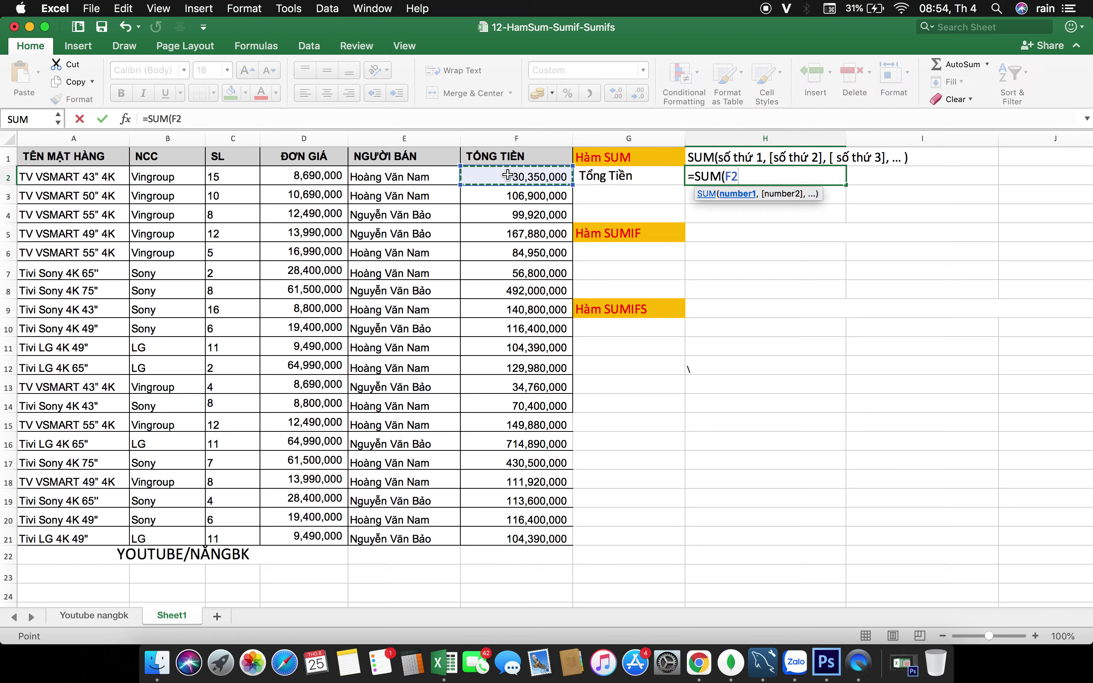
left_click_drag(508, 175, 533, 539)
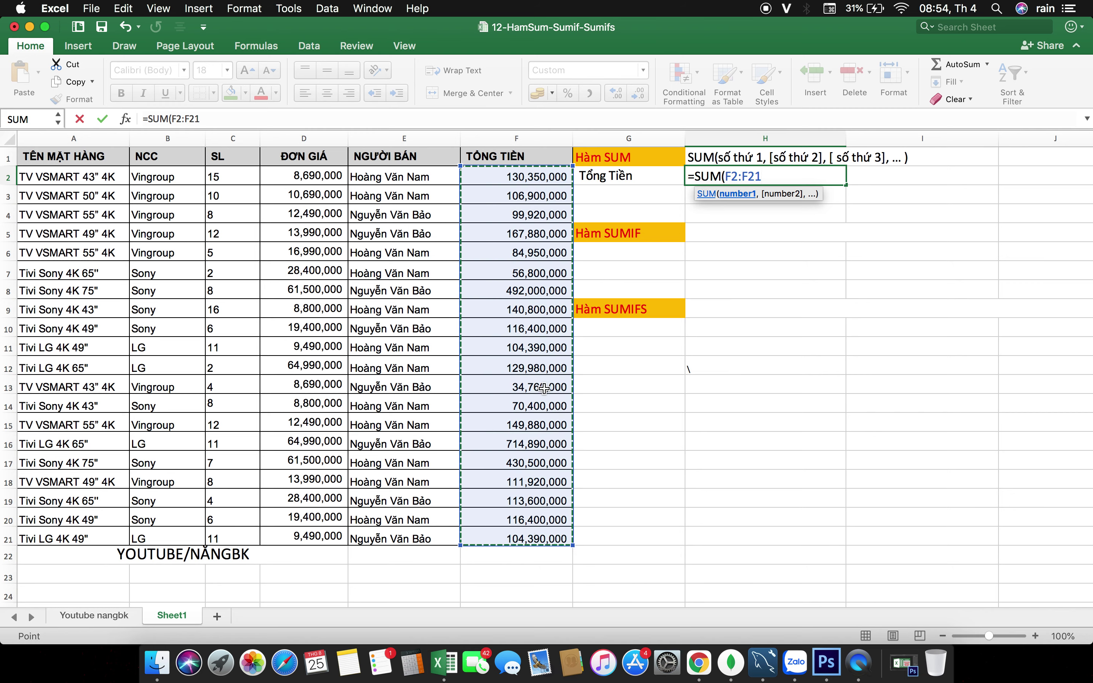
type(")")
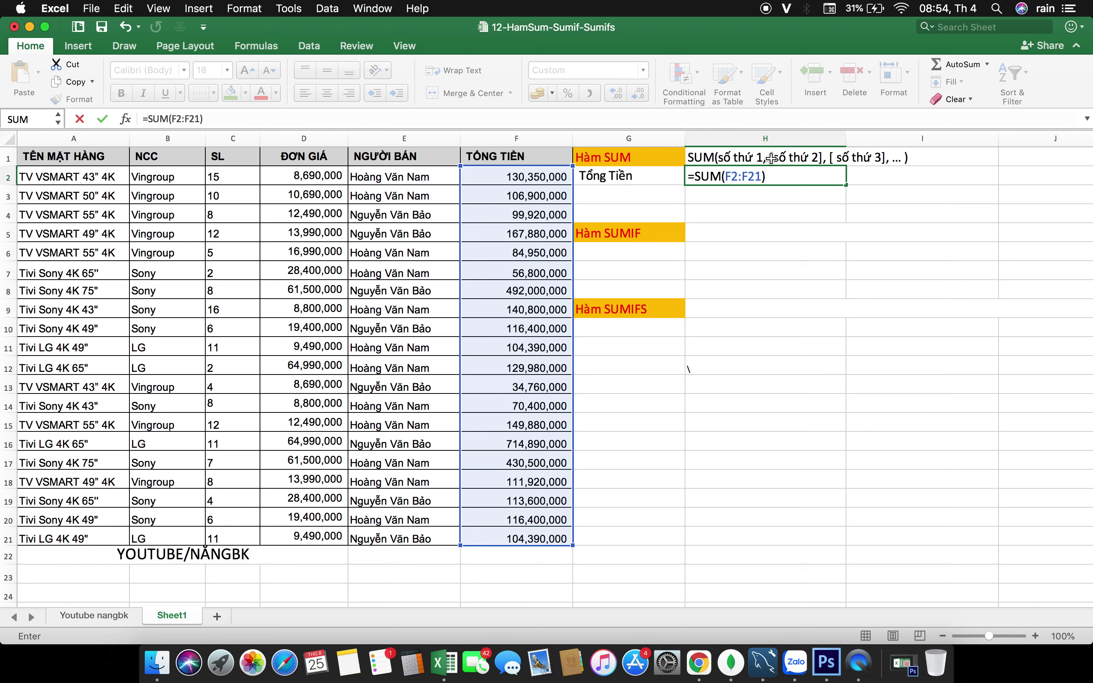
key("Return")
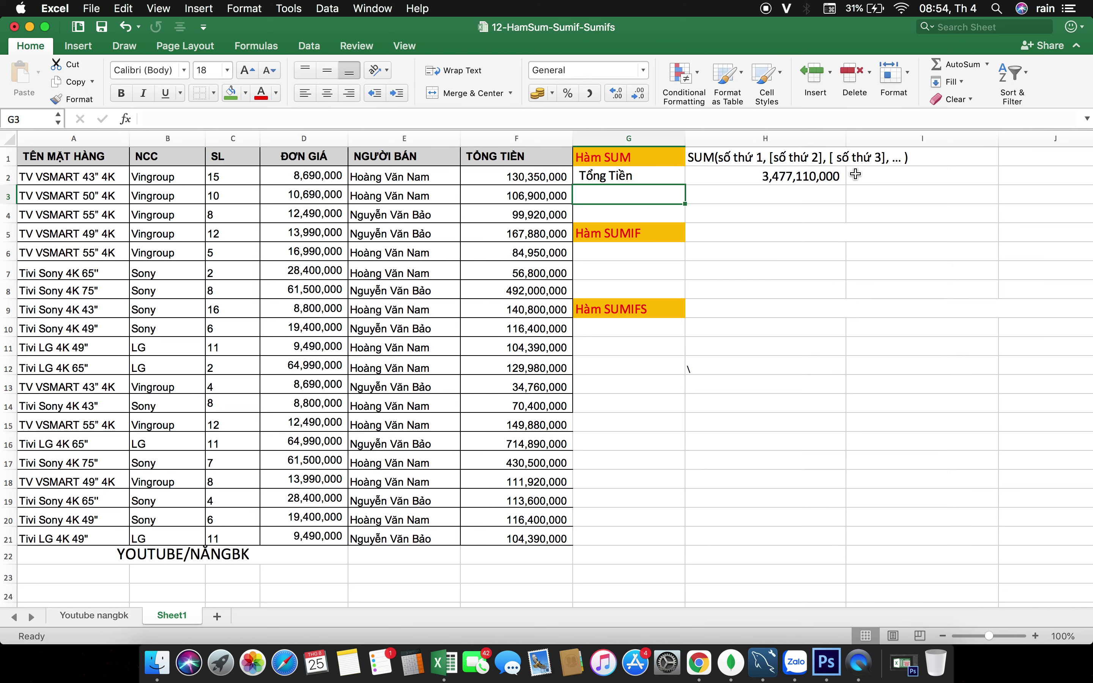
double_click(779, 178)
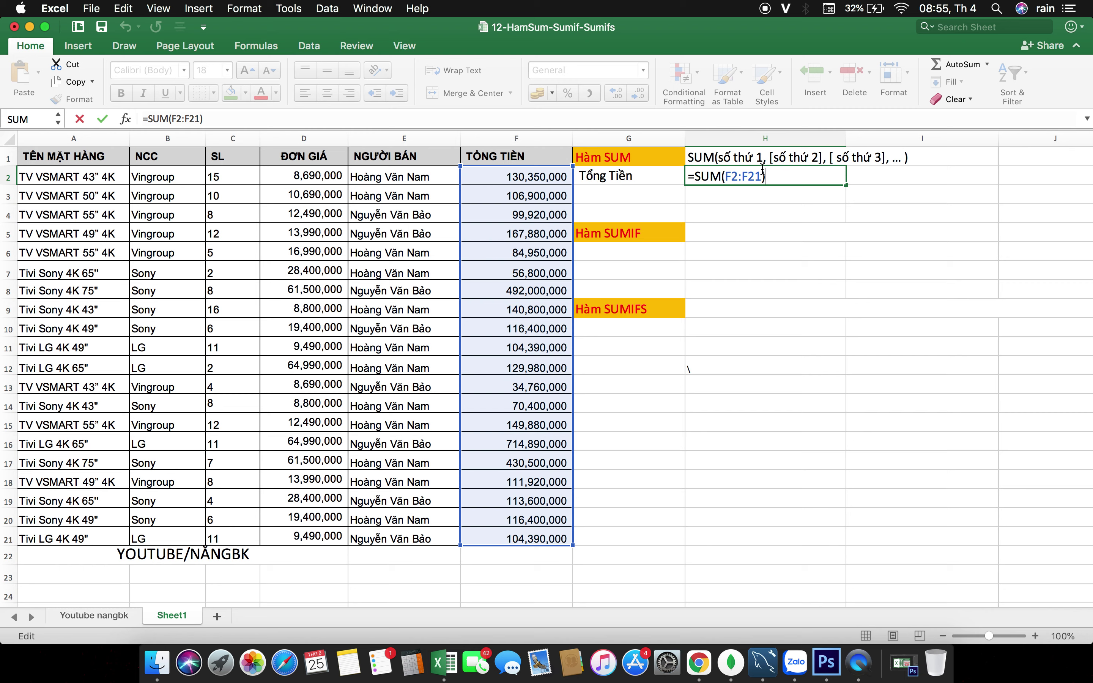
Rework the H2 formula to sum separate references F2, F9, F19 and F21
key("Return")
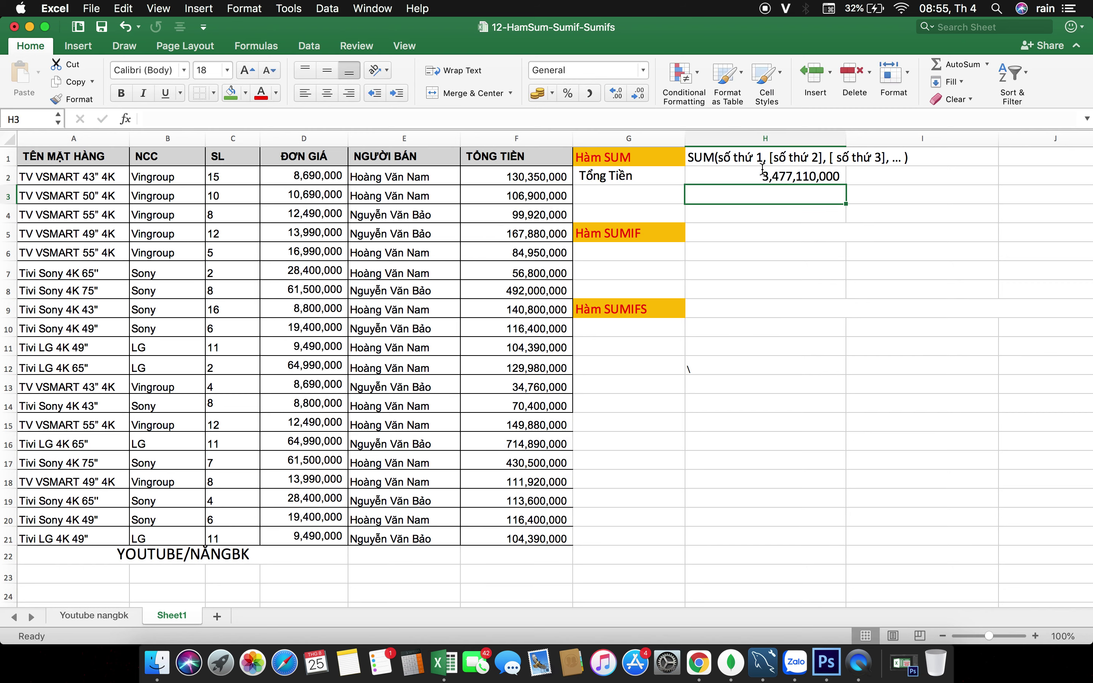
double_click(761, 176)
key("BackSpace")
key("BackSpace")
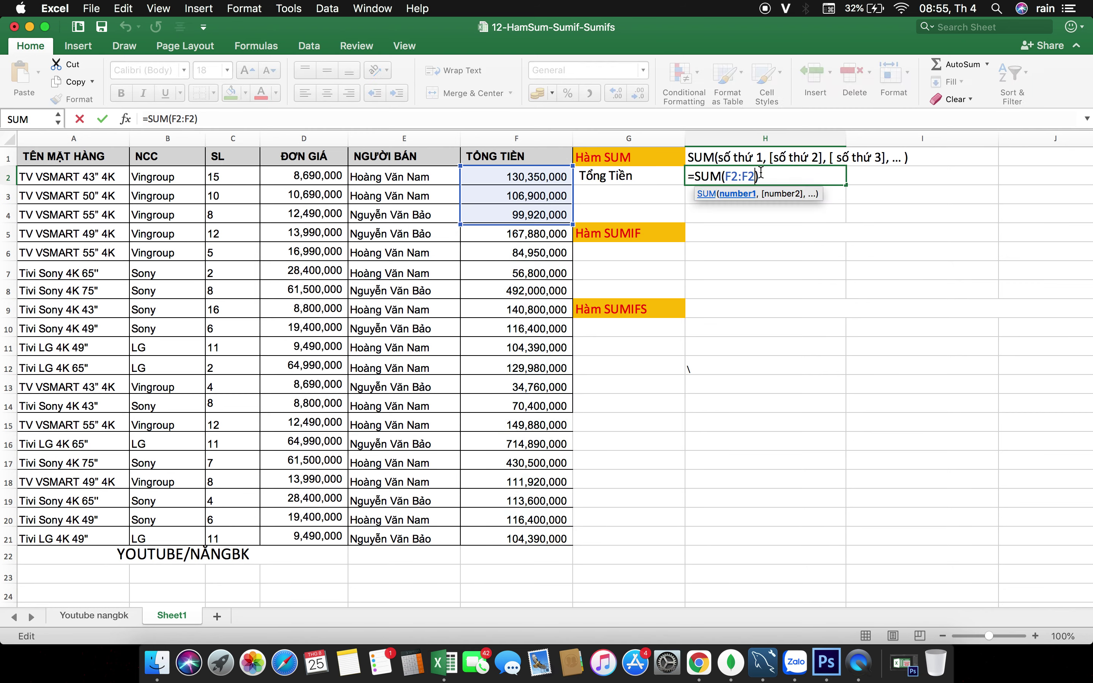
key("BackSpace")
key("BackSpace")
key("BackSpace")
key("BackSpace")
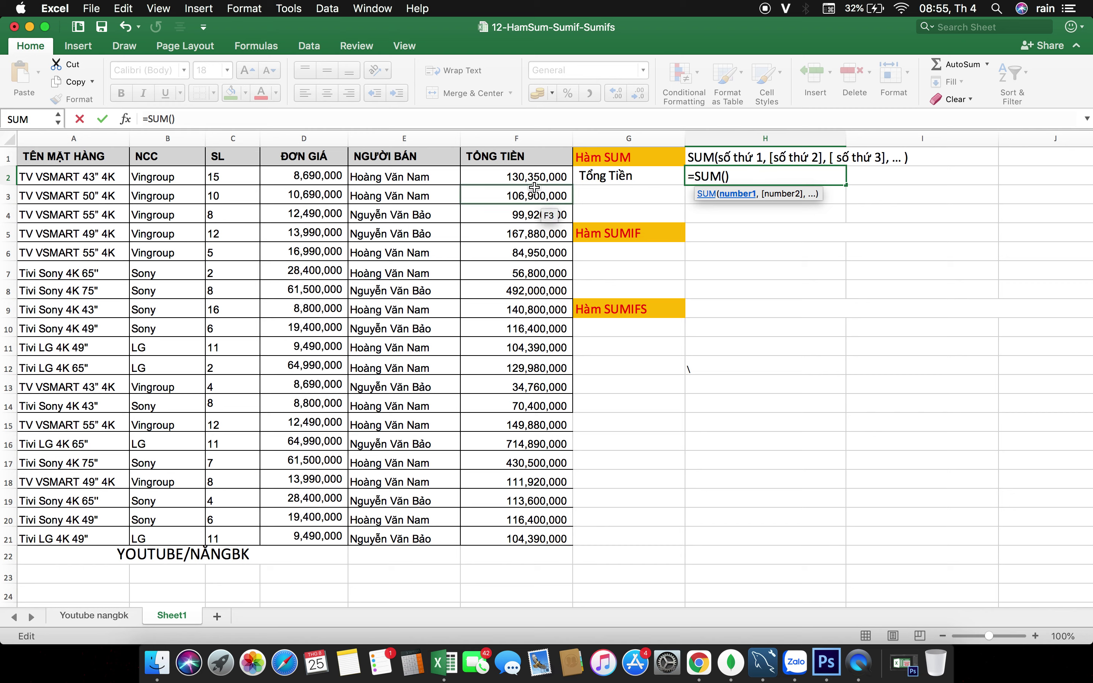
left_click(535, 176)
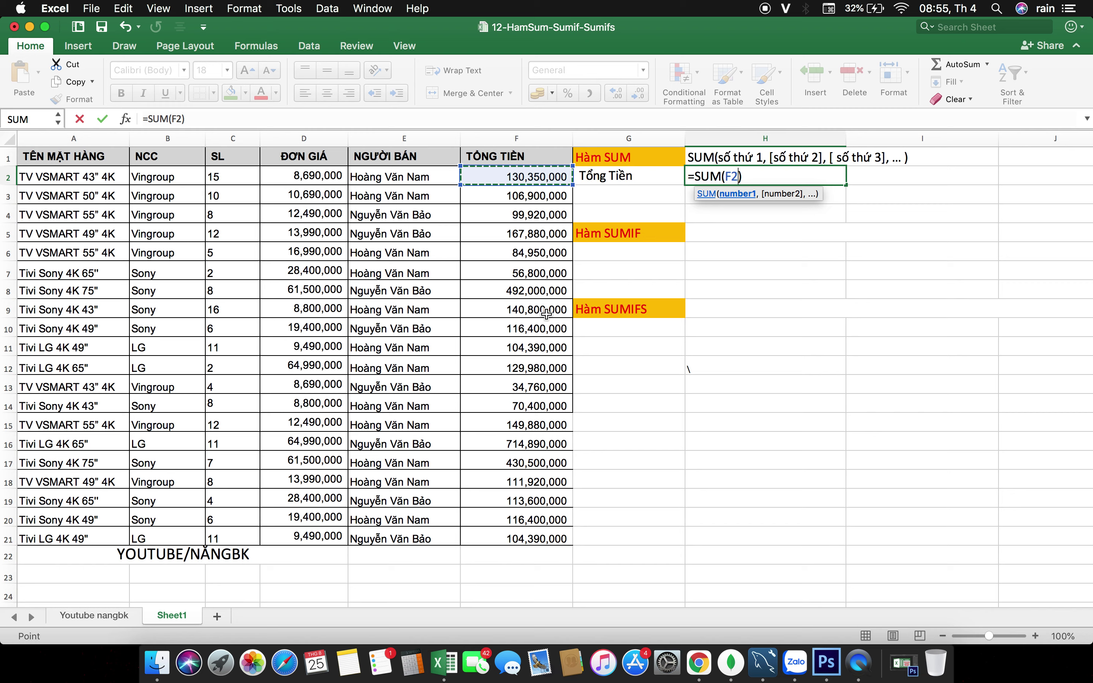
left_click(546, 312, "super")
left_click(524, 497, "super")
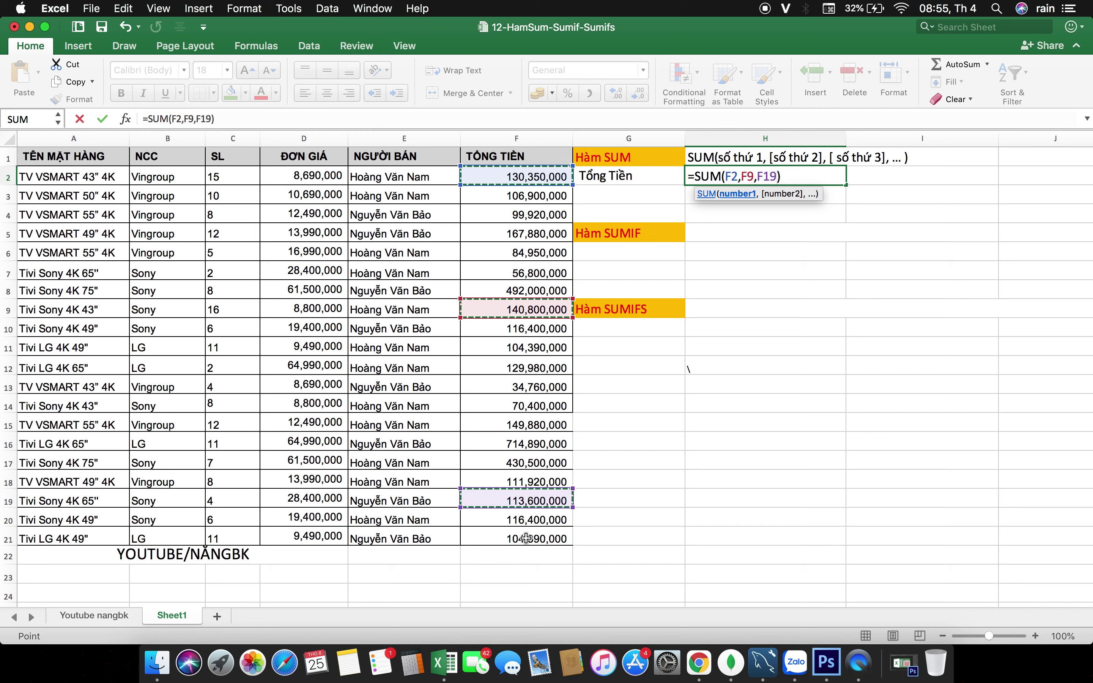
left_click(523, 537, "super")
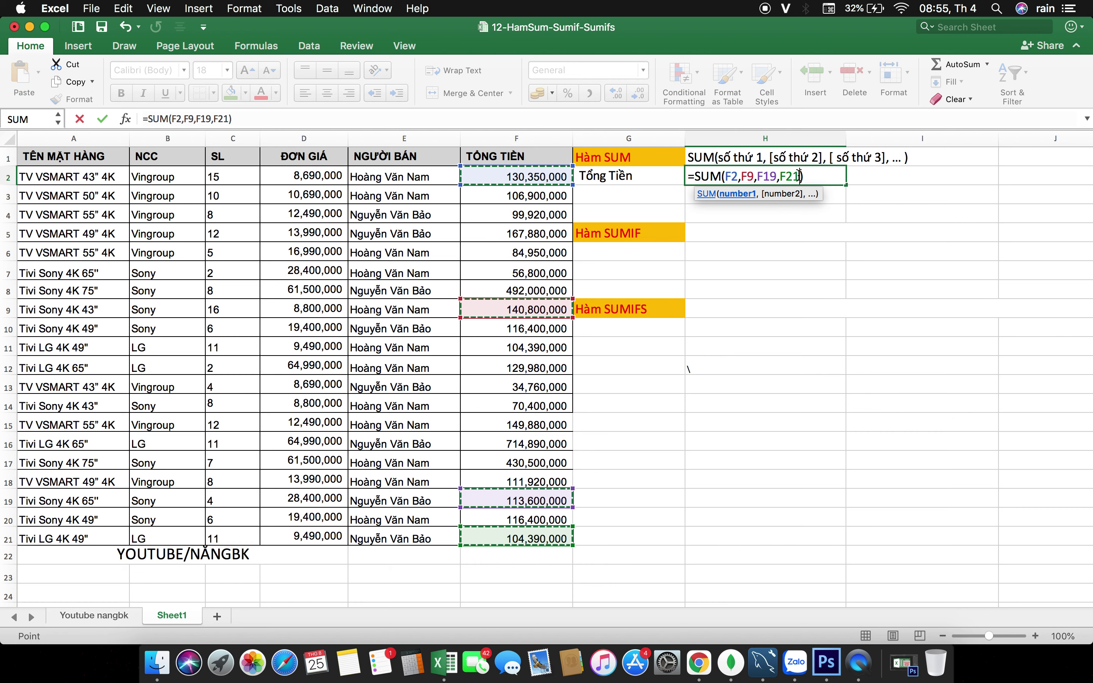
Replace those references with the range F2:F21, so H2 shows 3,477,110,000
left_click(799, 175)
left_click_drag(799, 176, 725, 176)
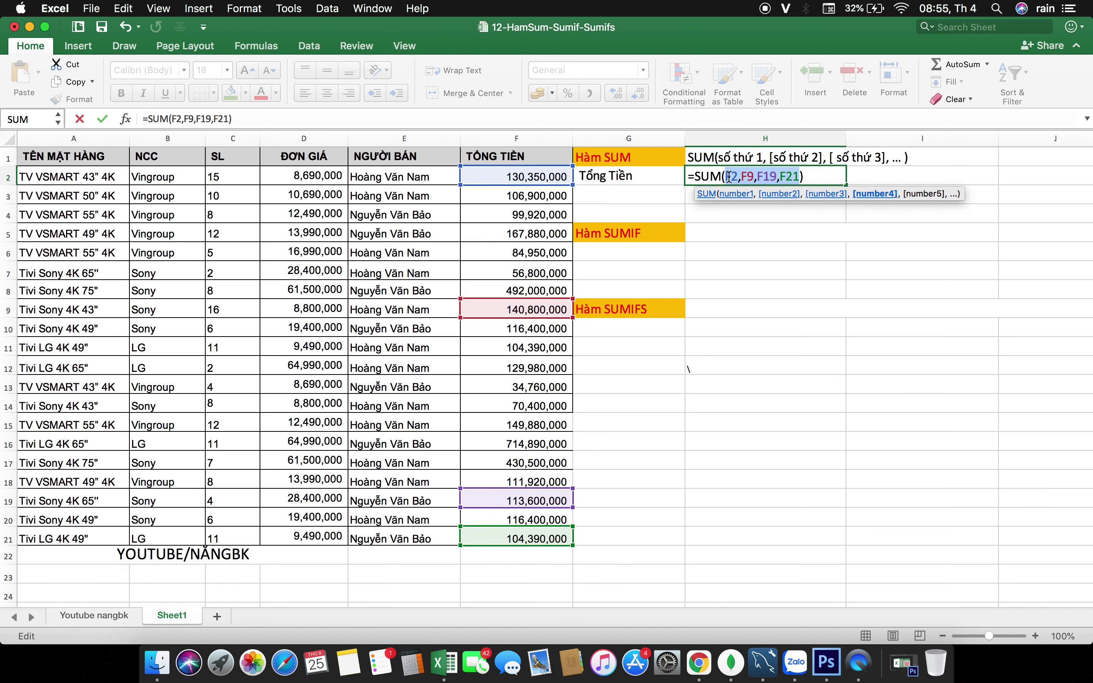
key("BackSpace")
left_click(540, 177)
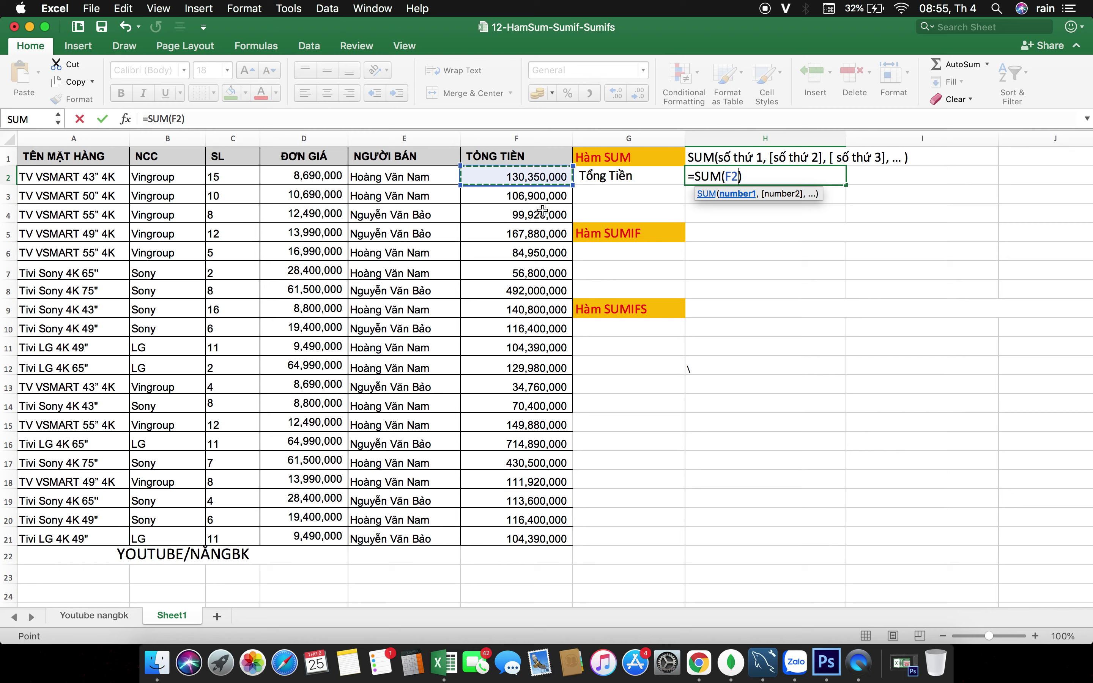
left_click(527, 538, "shift")
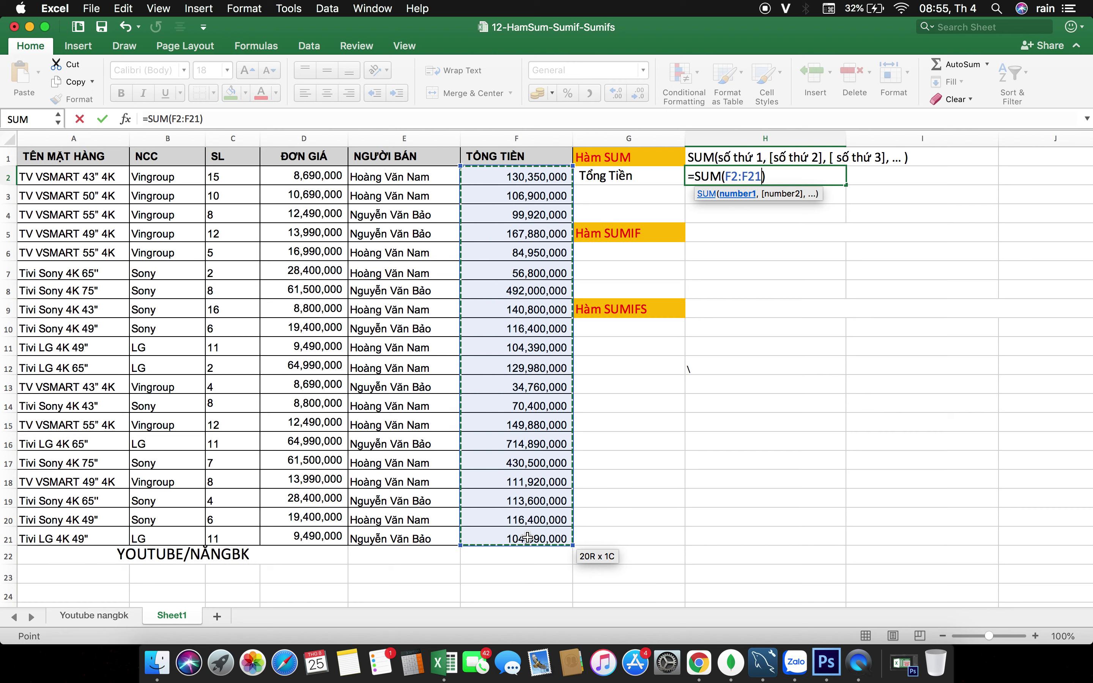
key("Return")
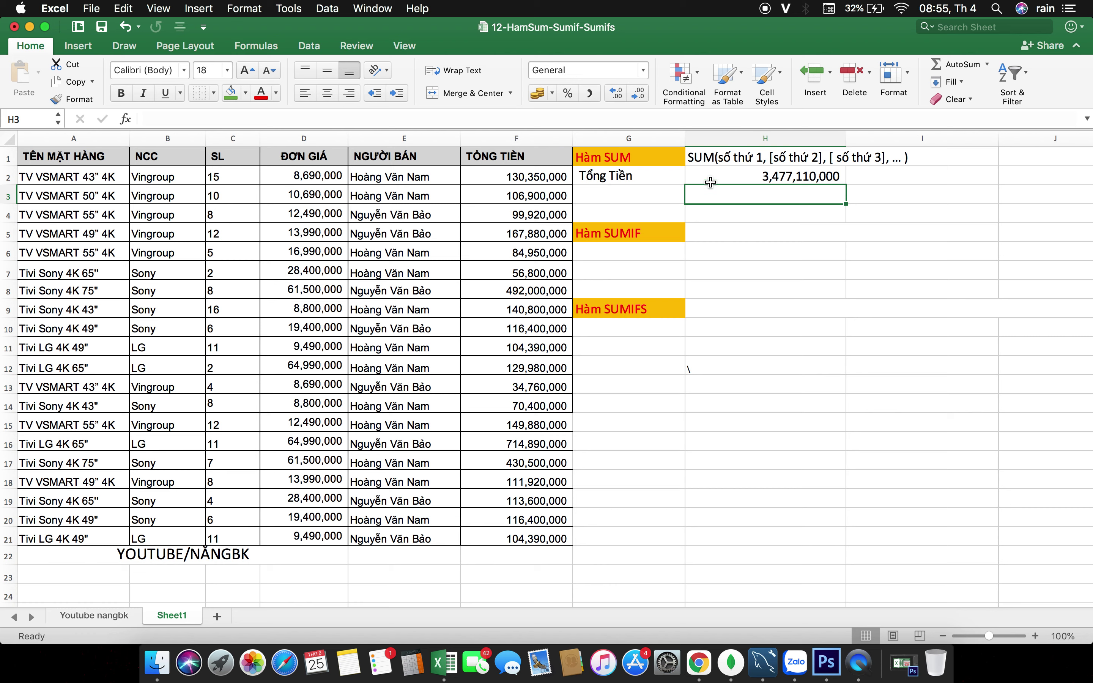
left_click(650, 161)
left_click(666, 175)
left_click(635, 231)
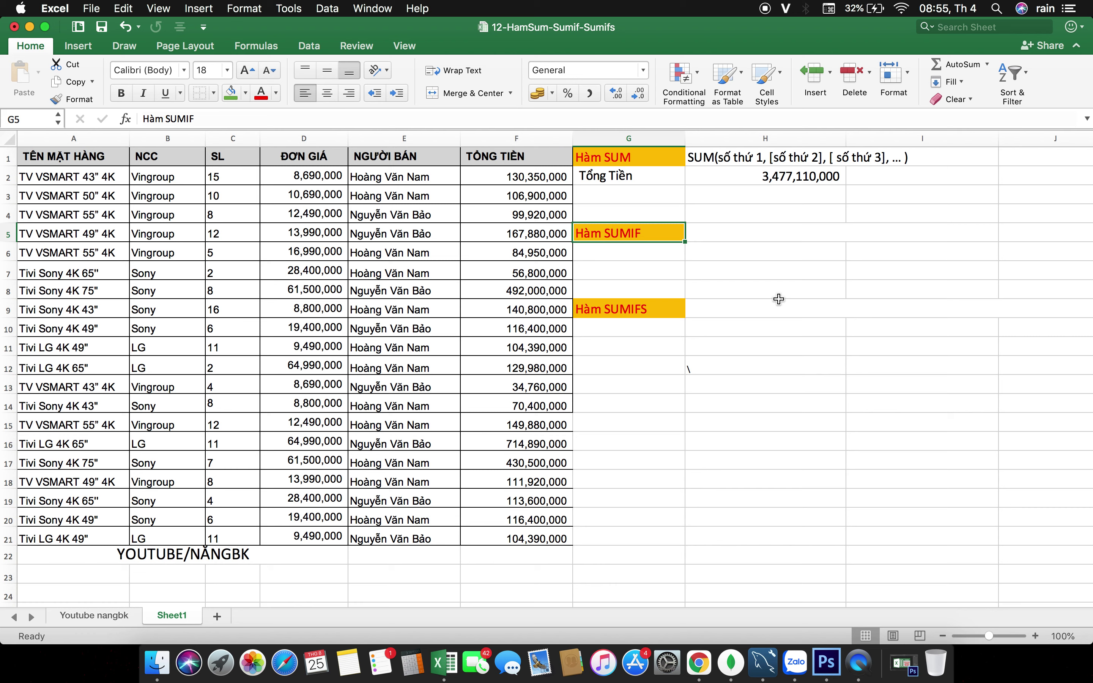
Write 'SUMIF( Vùng điều kiện, Điều kiện, Vùng tính tổng )' in H5, correcting typos
left_click(729, 231)
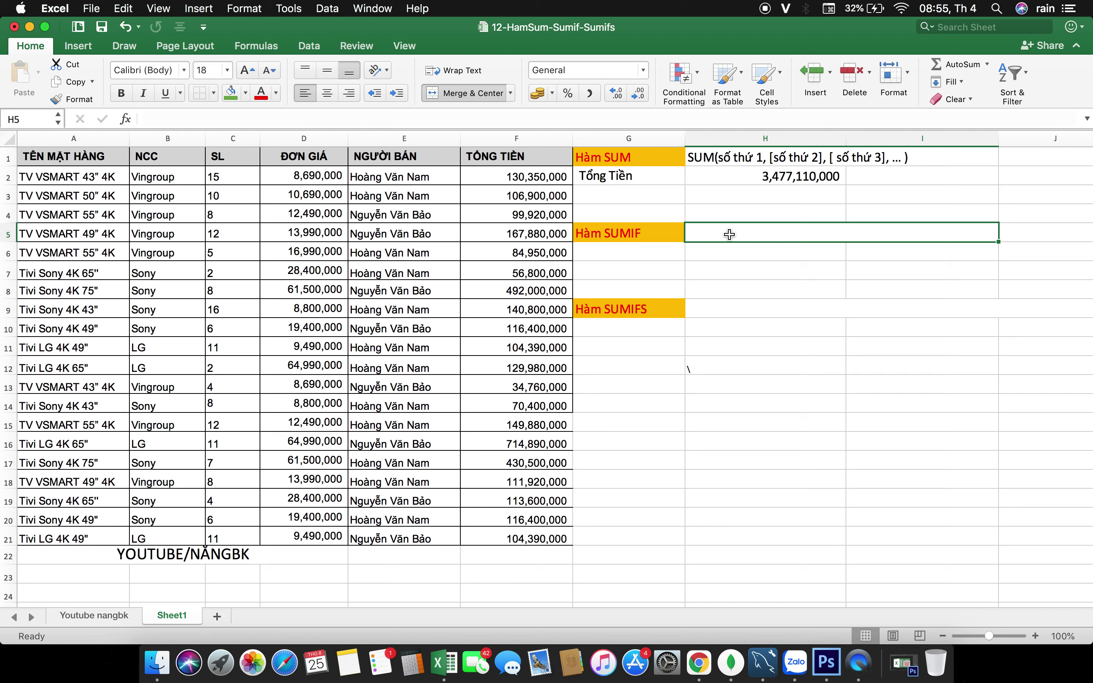
type("SUM(")
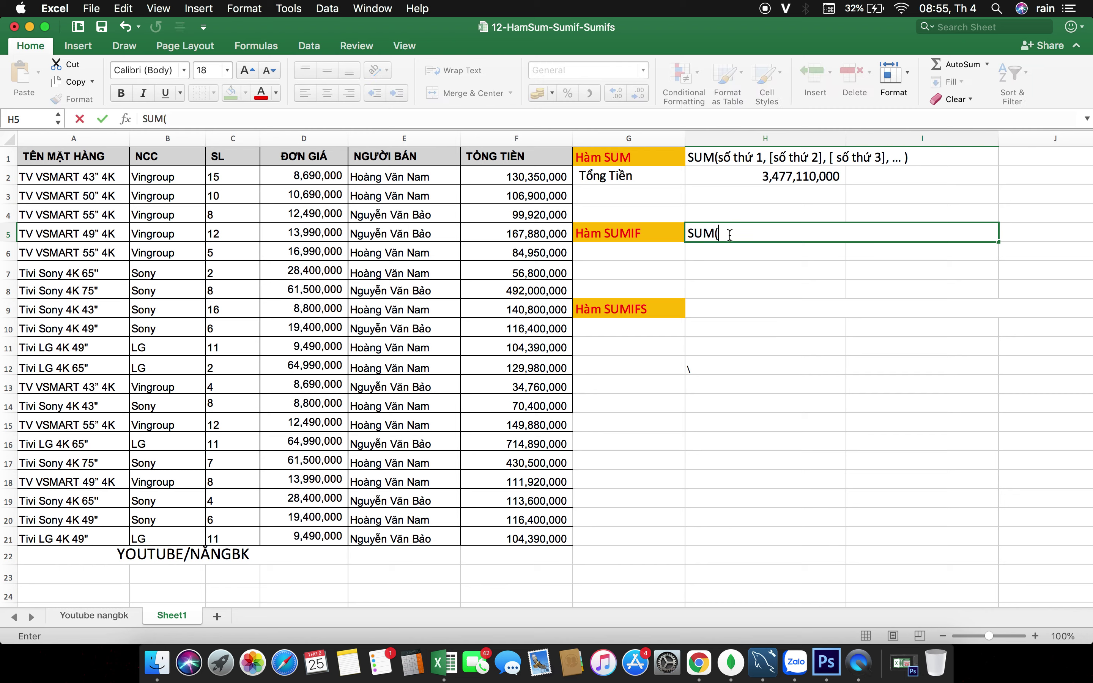
key("BackSpace")
type("IF( ")
type("Vùng")
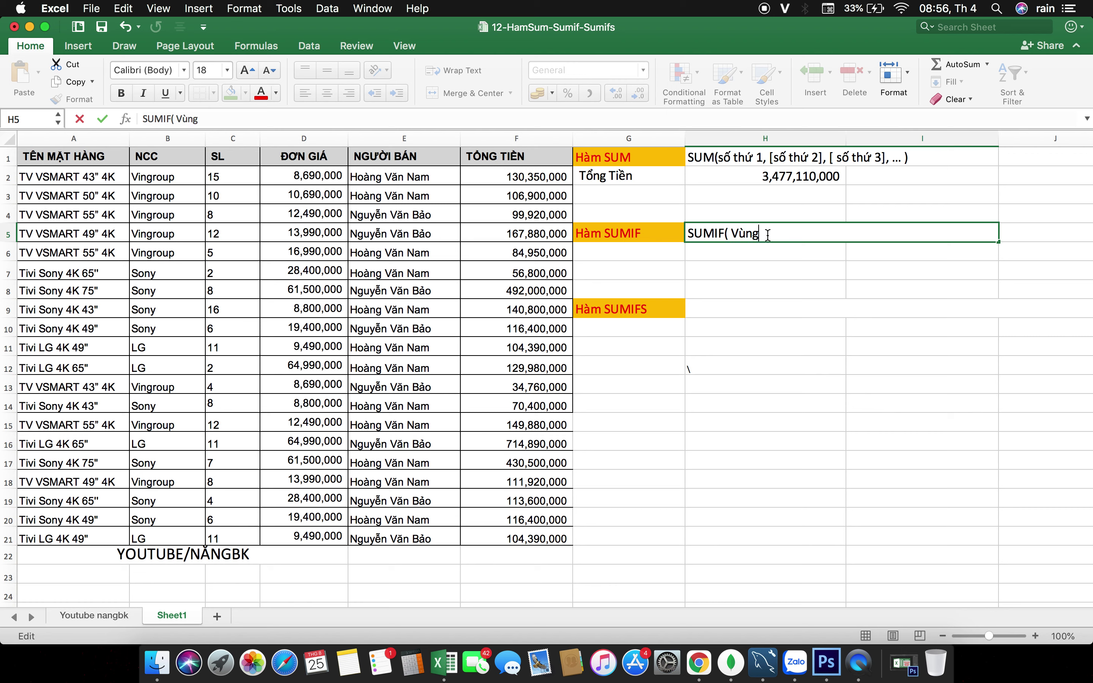
type(" điều kiện,")
type("Điều kie")
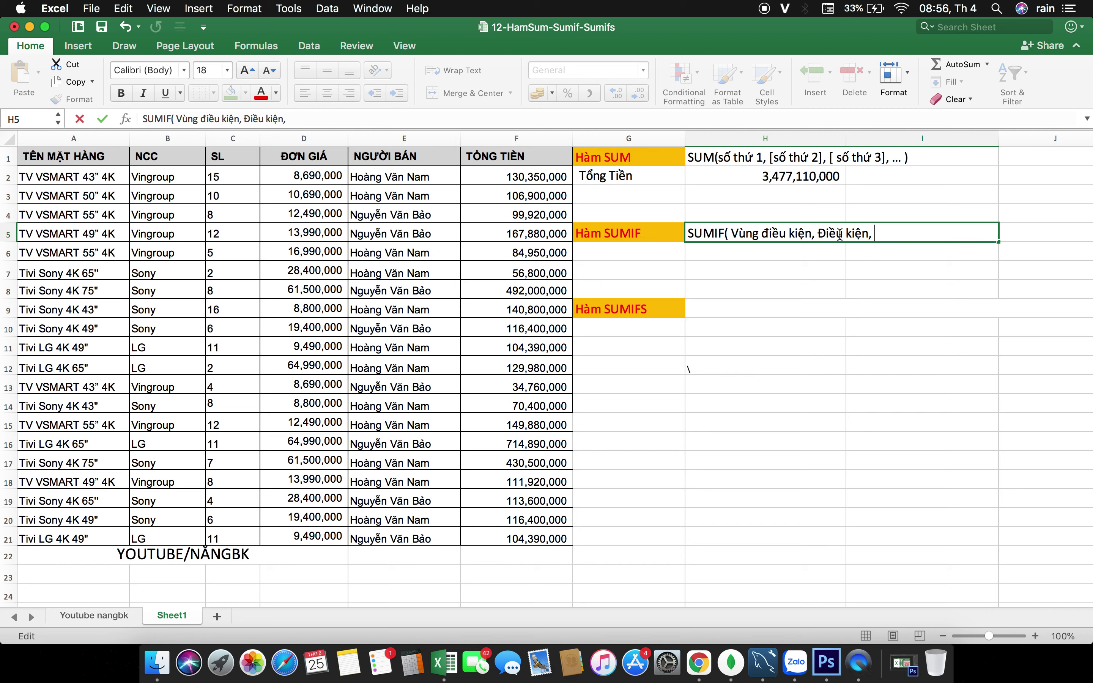
type(" Vung cần tính tổng")
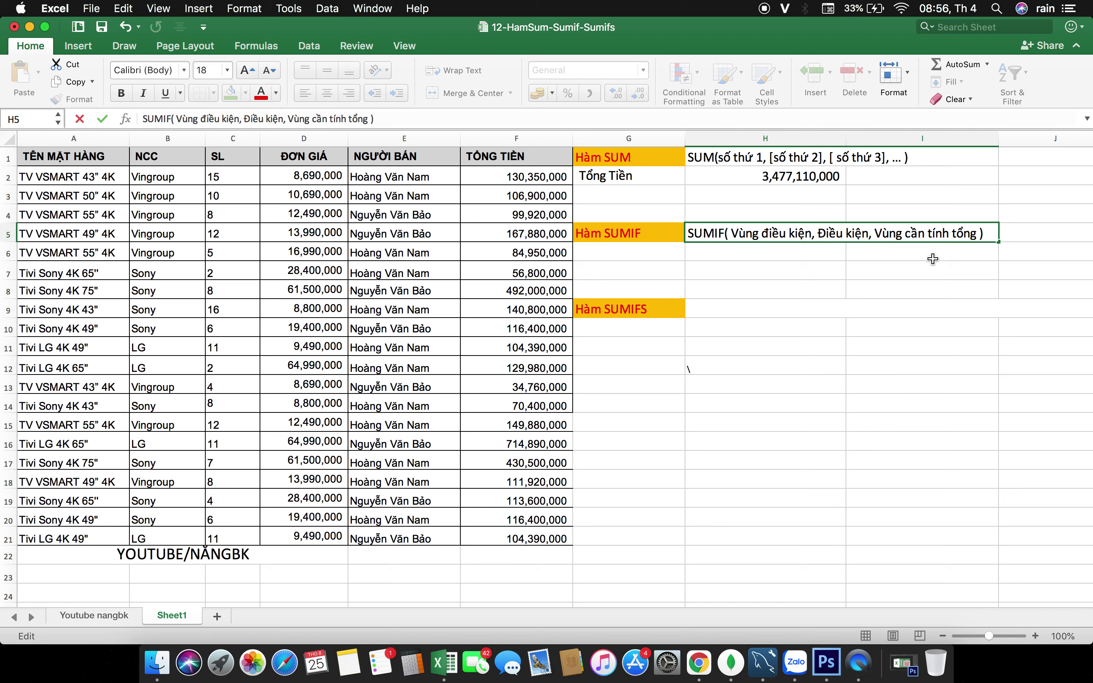
double_click(921, 232)
key("BackSpace")
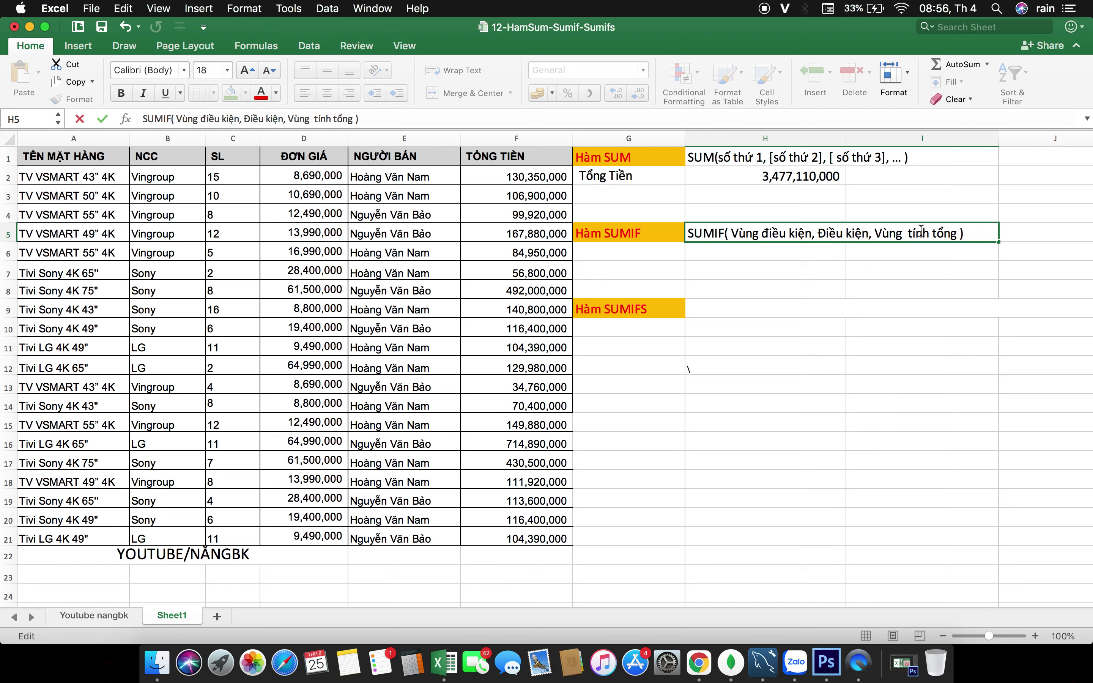
key("BackSpace")
key("Return")
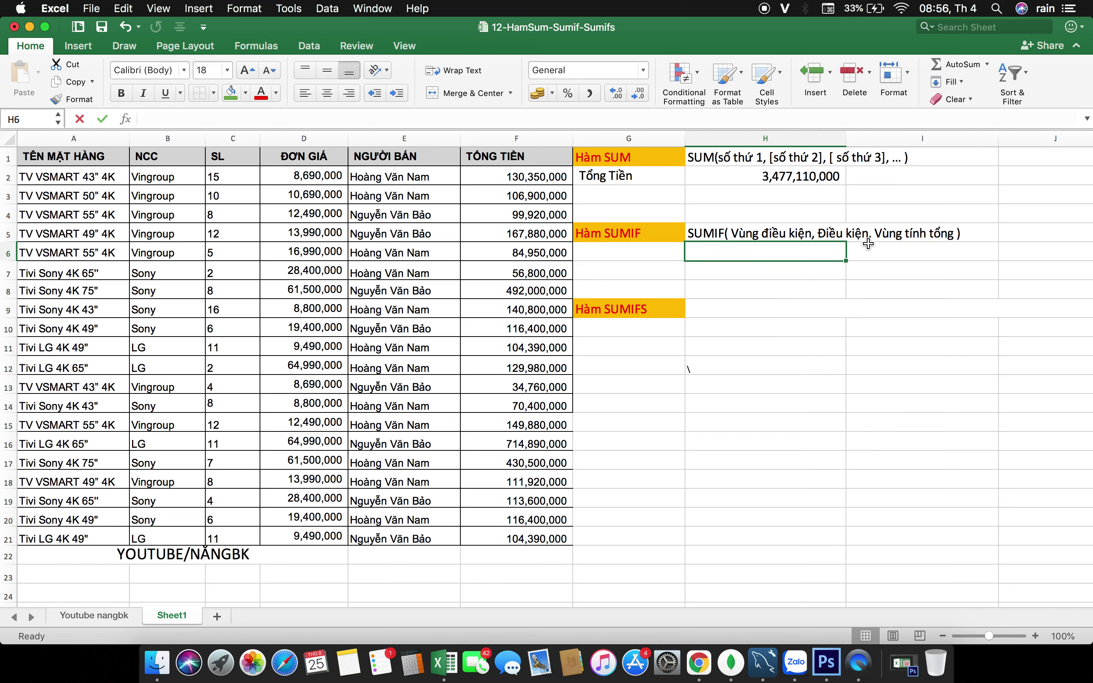
left_click(779, 231)
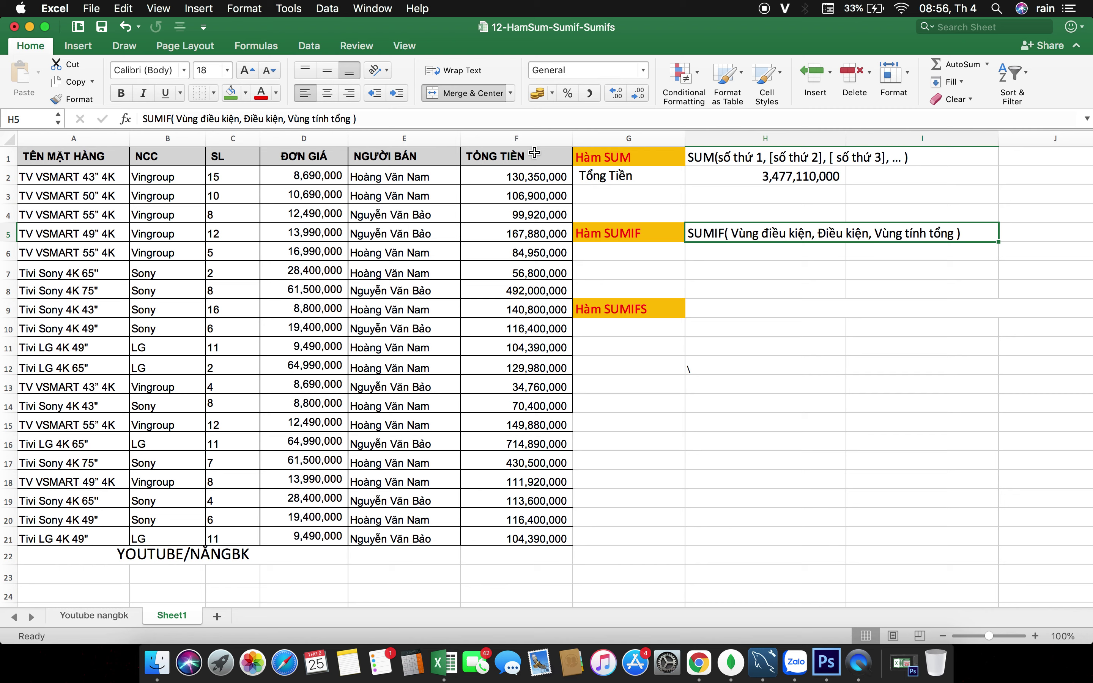
left_click(135, 274)
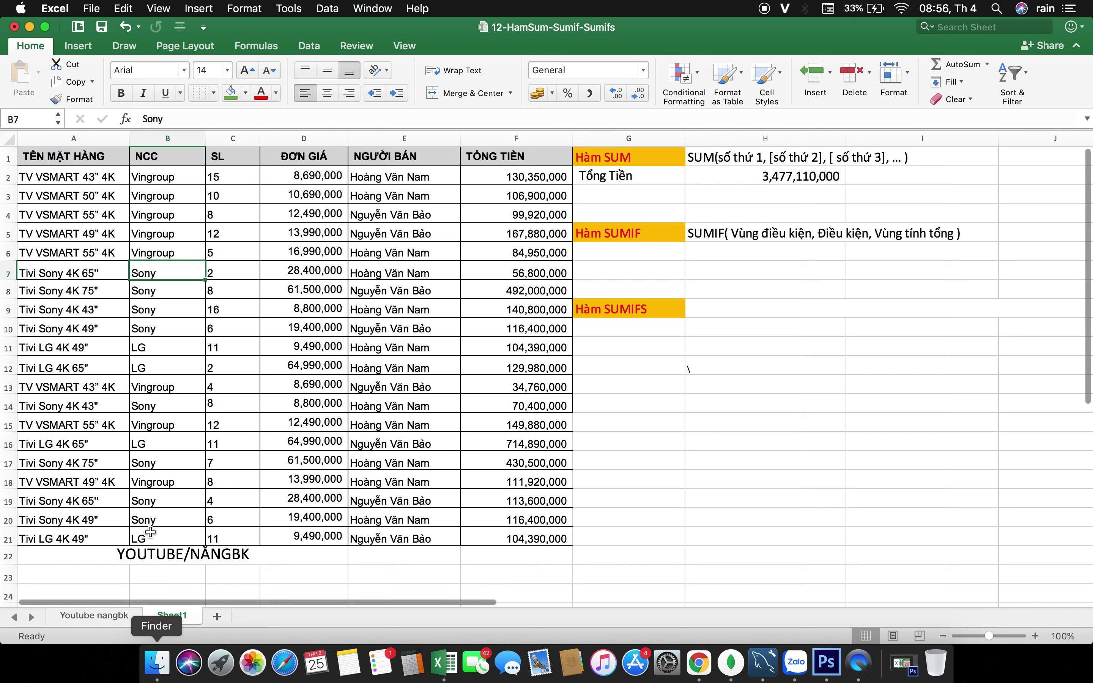
left_click(769, 233)
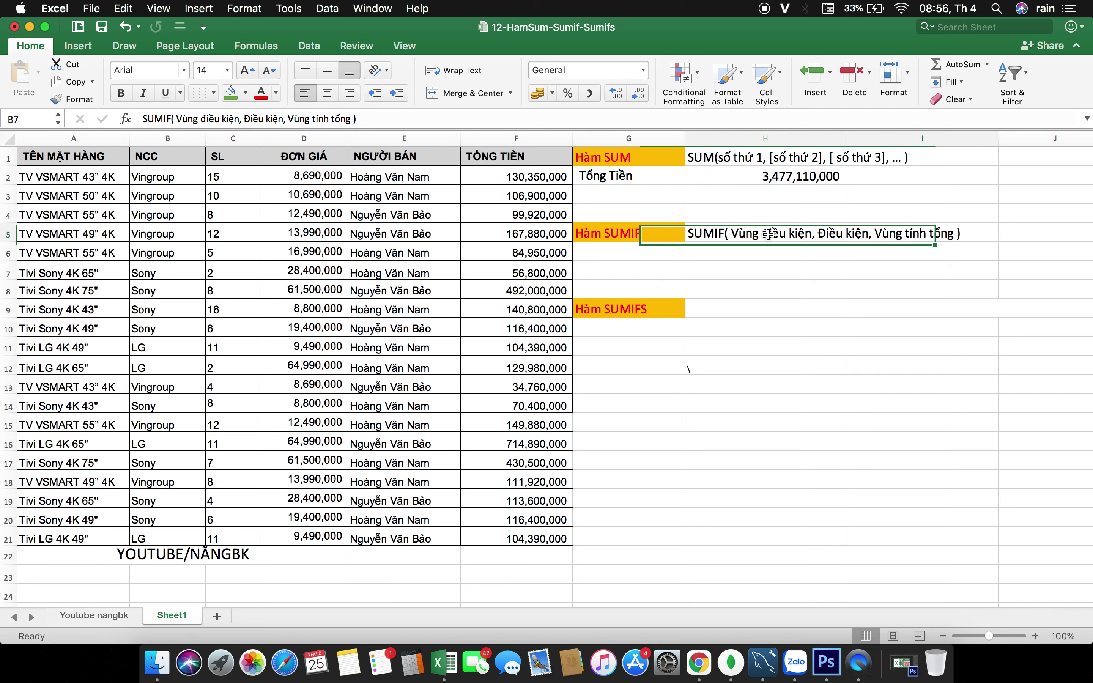
left_click(172, 159)
left_click(168, 523)
left_click(158, 291)
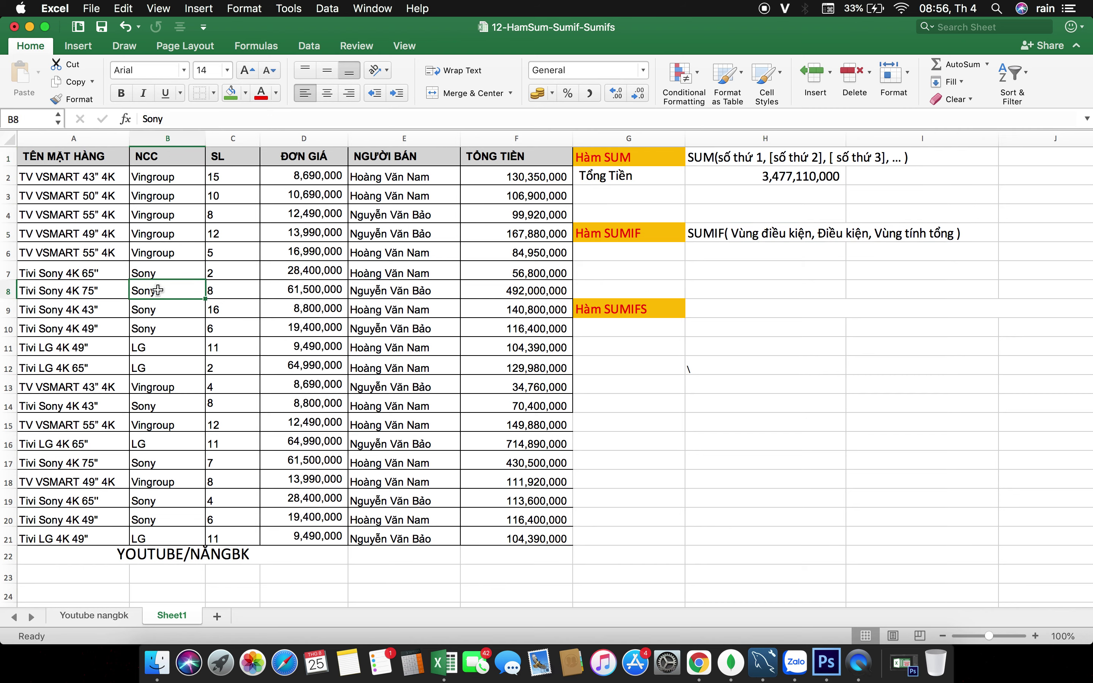
left_click(894, 238)
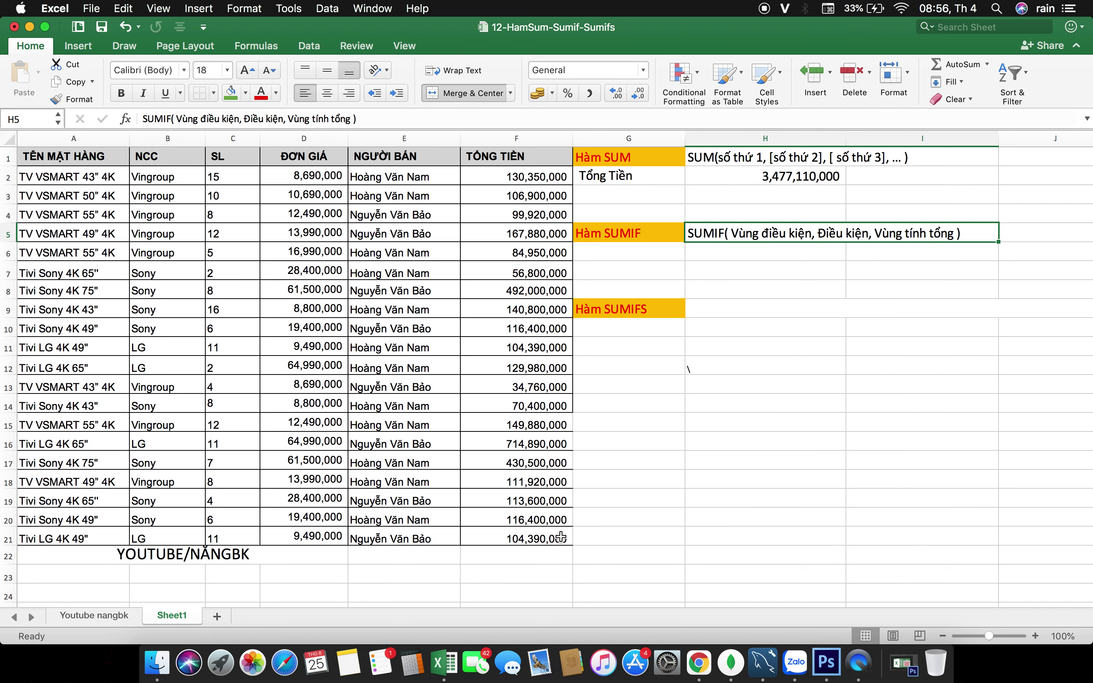
Label G6 'Tổng tiền' and begin a SUMIF formula in H6
left_click(668, 251)
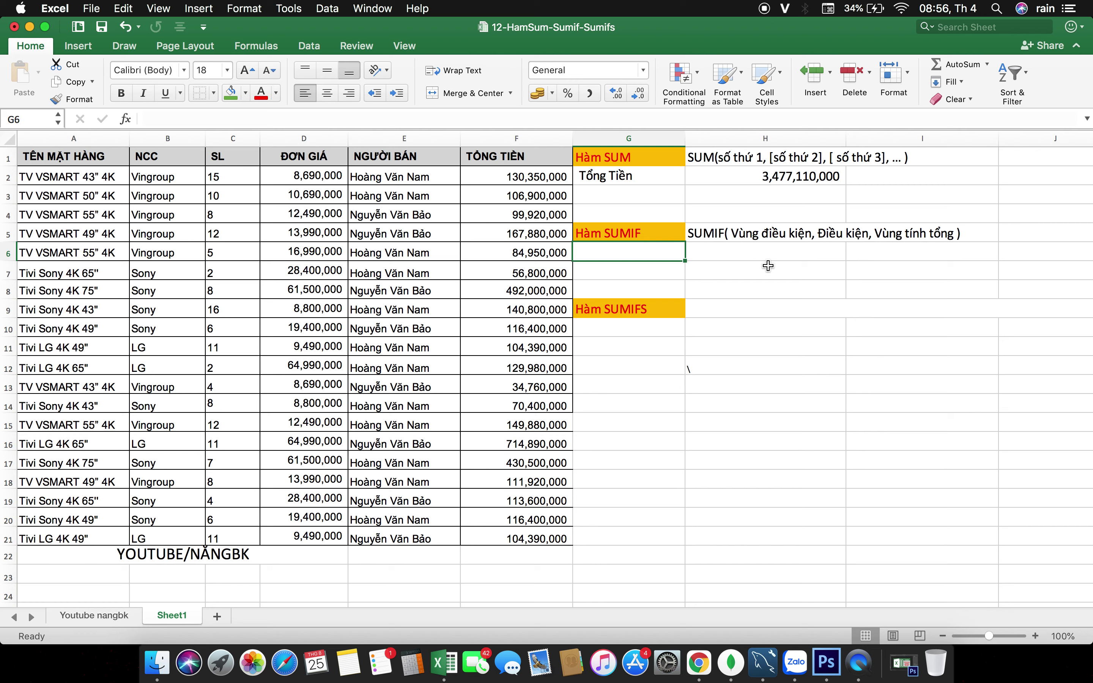
type("Tổng tiền")
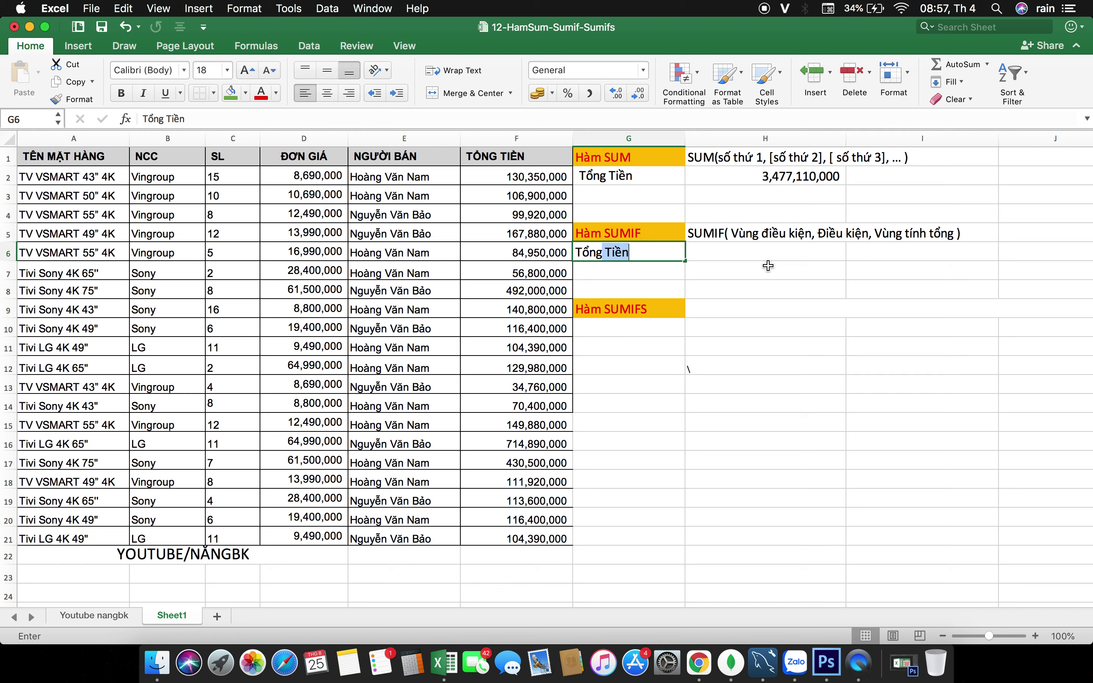
left_click(769, 260)
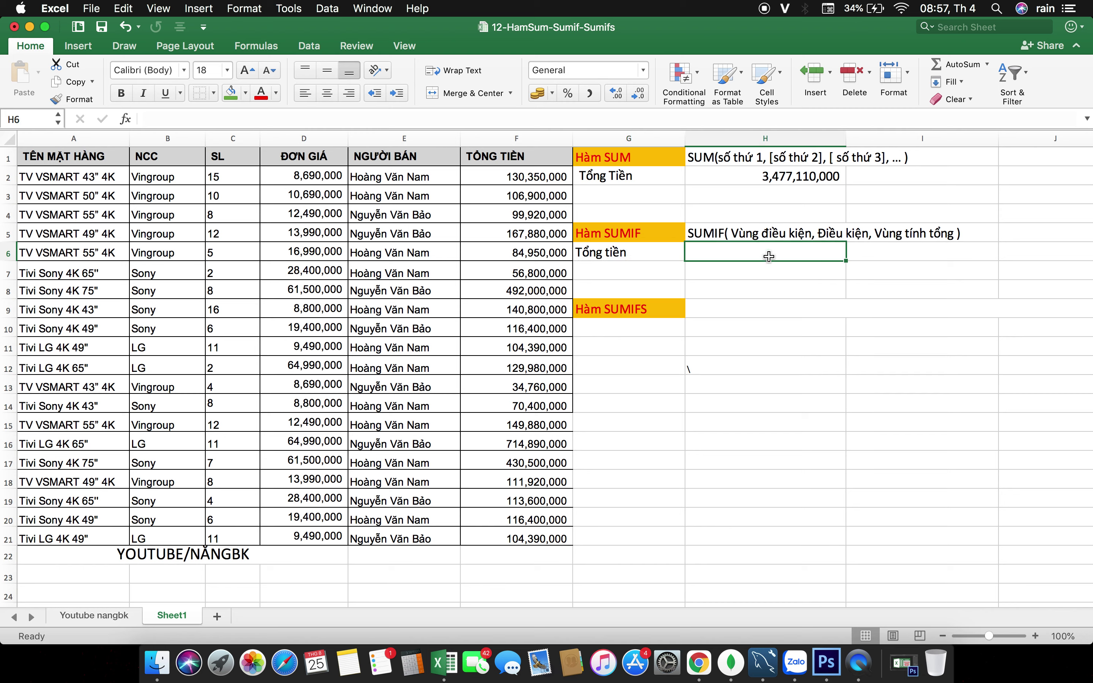
type("=S")
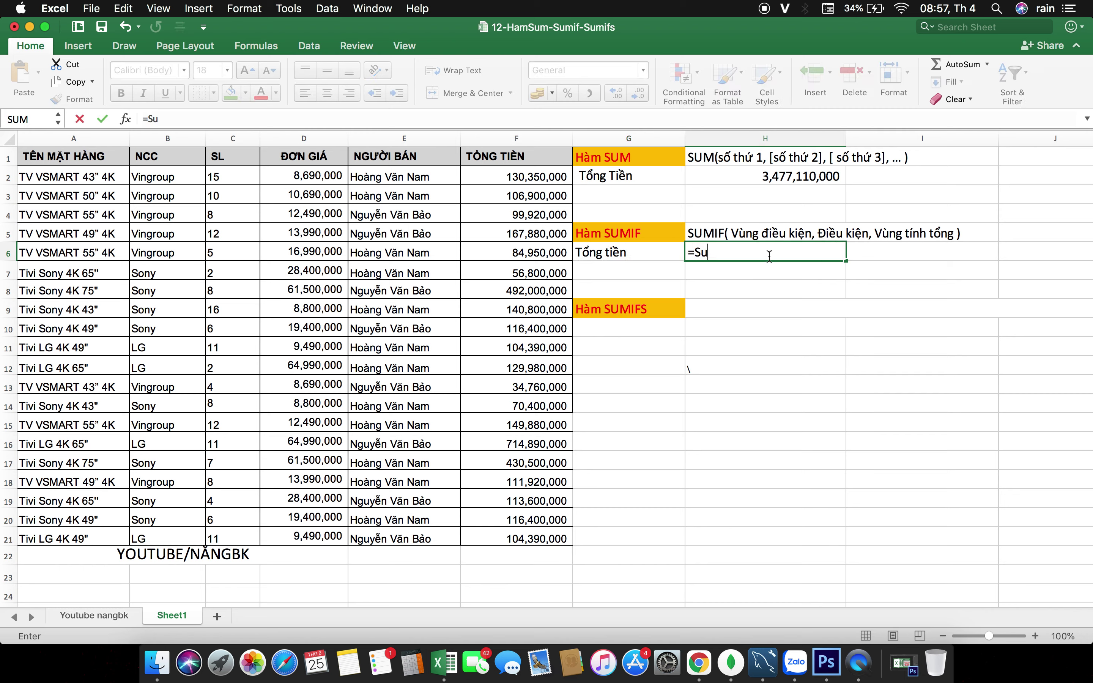
type("UM")
key("BackSpace")
type("(")
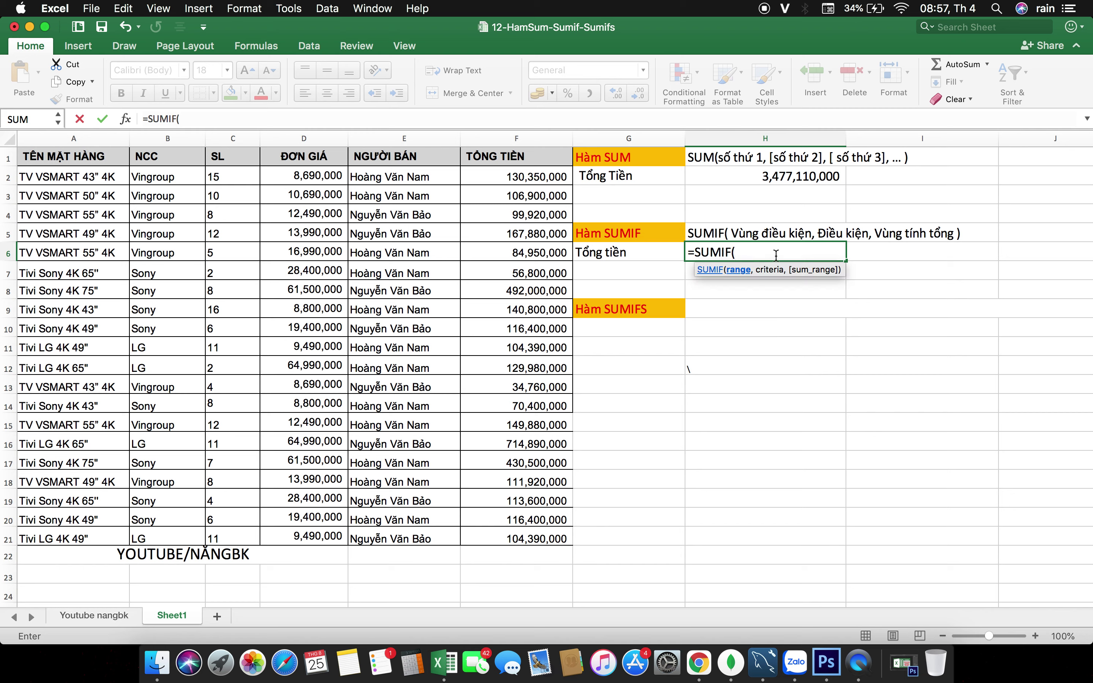
left_click(143, 178)
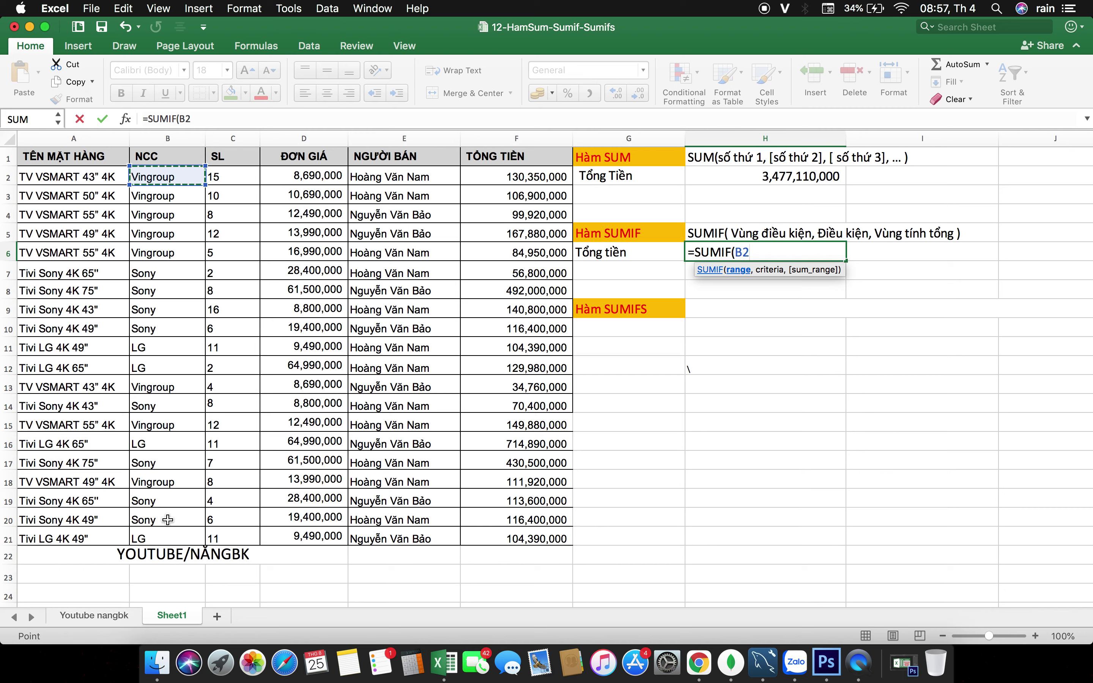
left_click_drag(168, 519, 165, 536)
type(",\"")
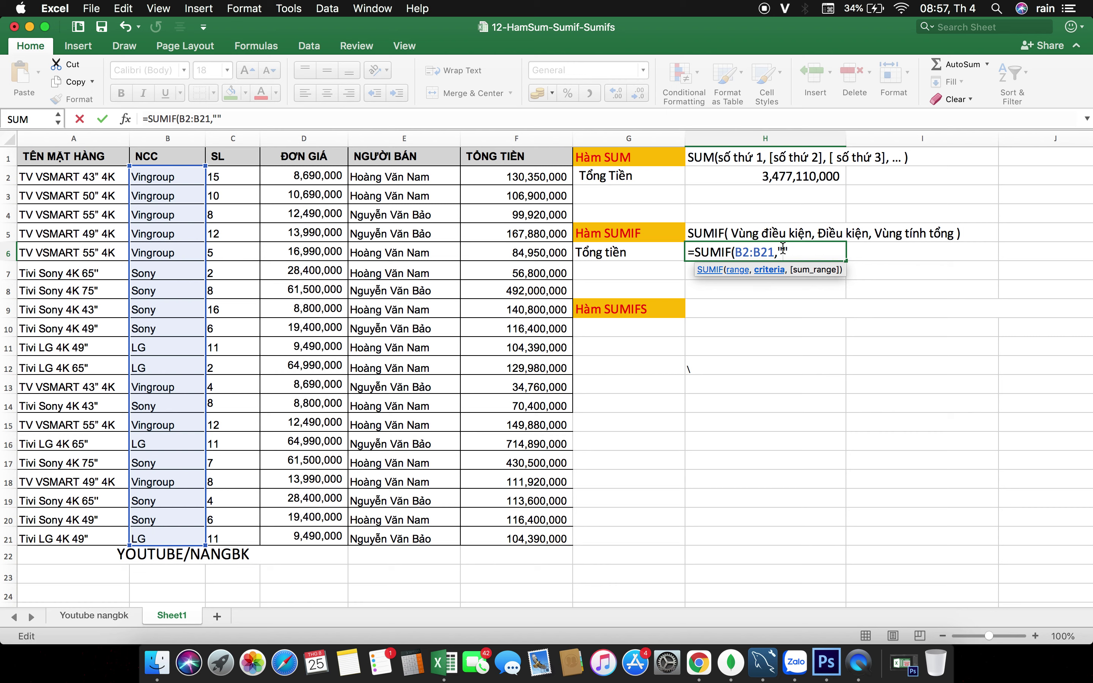
type("SONY")
key("BackSpace")
key("BackSpace")
key("BackSpace")
key("BackSpace")
type("Sonny")
key("BackSpace")
key("BackSpace")
key("BackSpace")
type("ny\",")
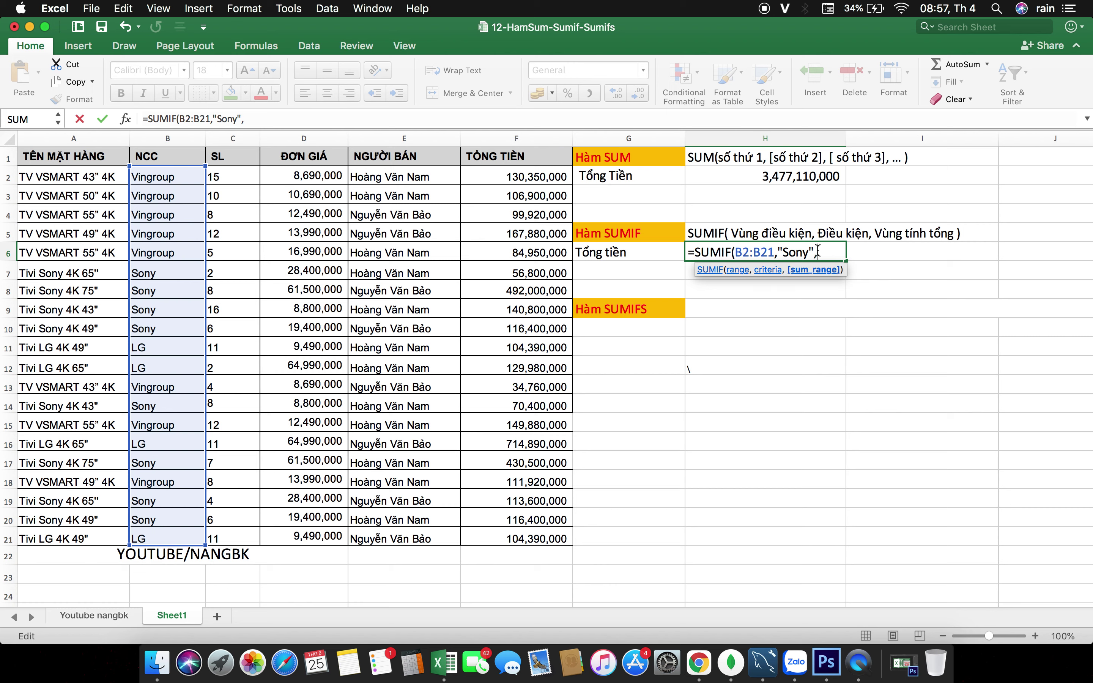
left_click(545, 177)
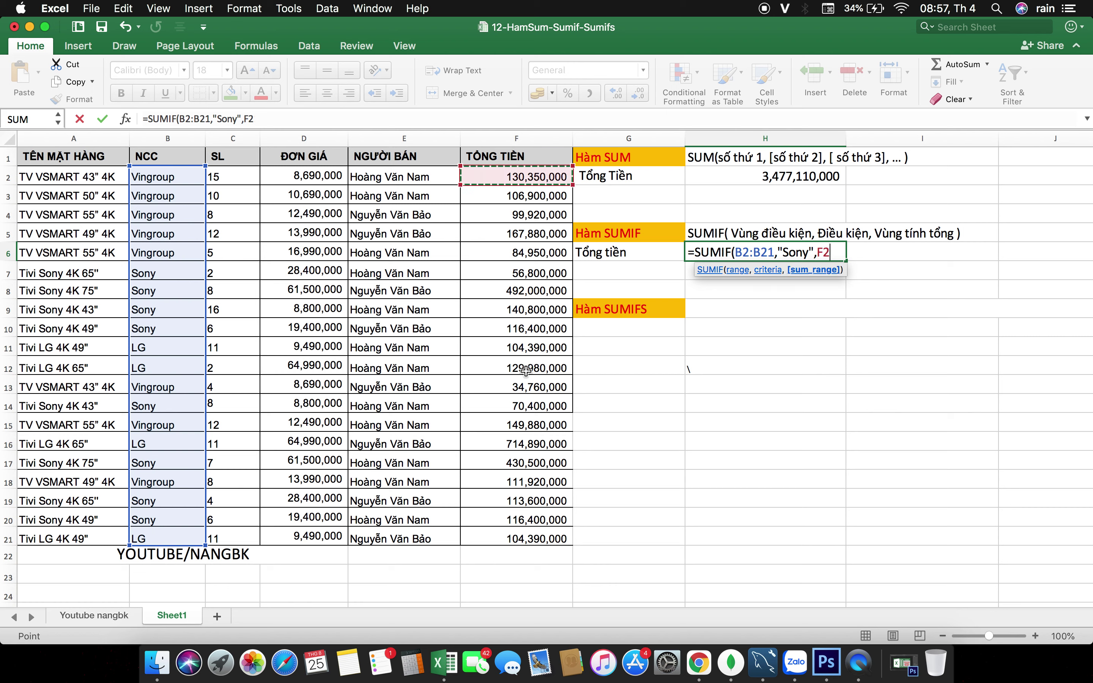
left_click_drag(502, 539, 502, 538)
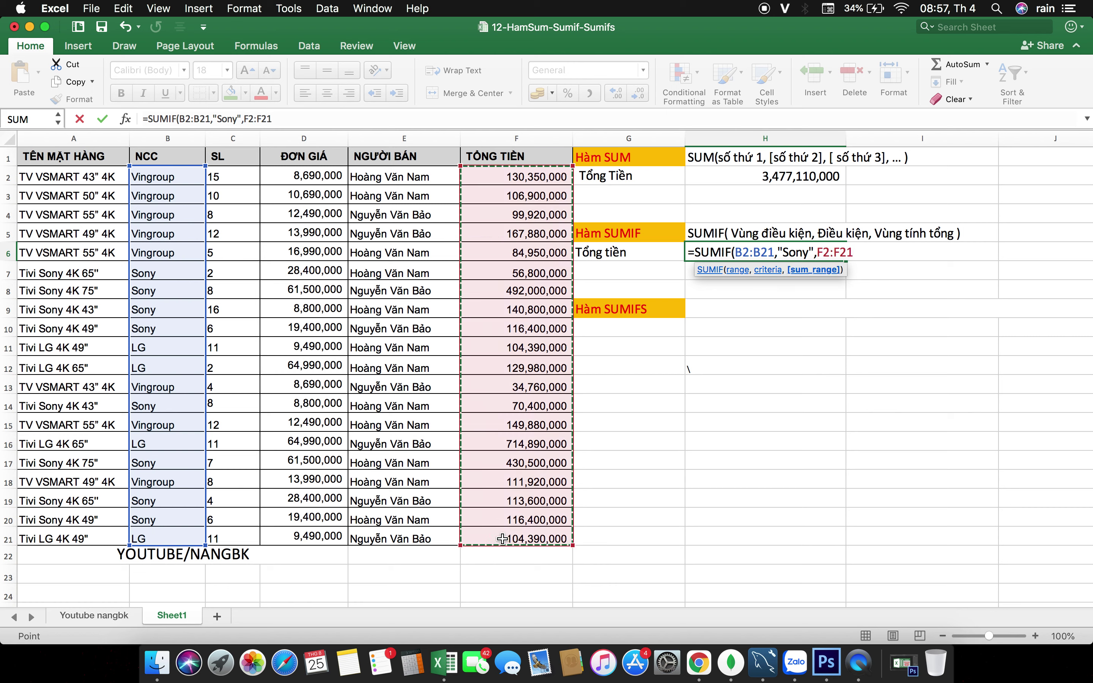
type(")")
key("Return")
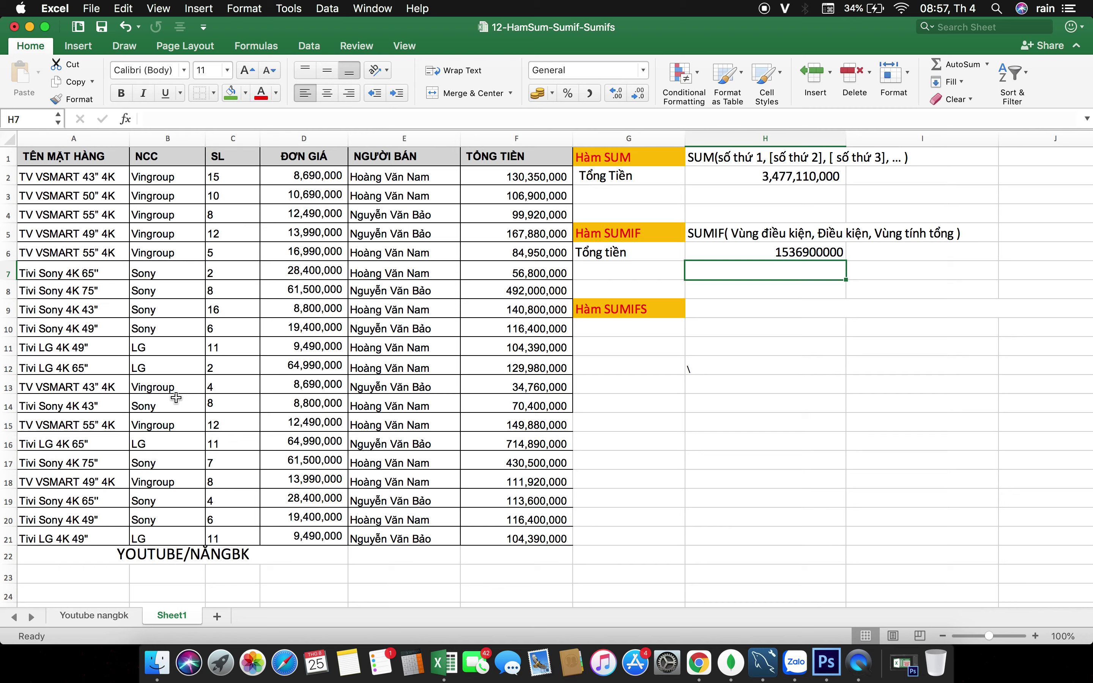
Change the H6 criterion to Vingroup, then undo the SUMIF total and the G6 label
left_click(672, 253)
left_click(155, 232)
double_click(776, 251)
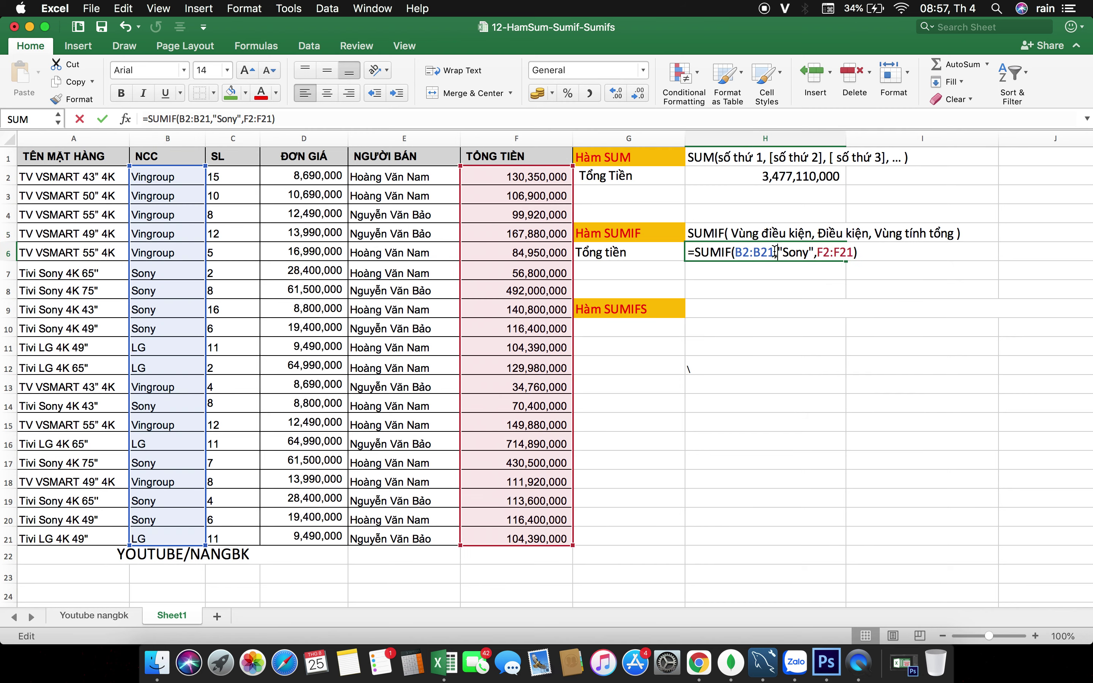
left_click_drag(809, 252, 785, 251)
type("Vin")
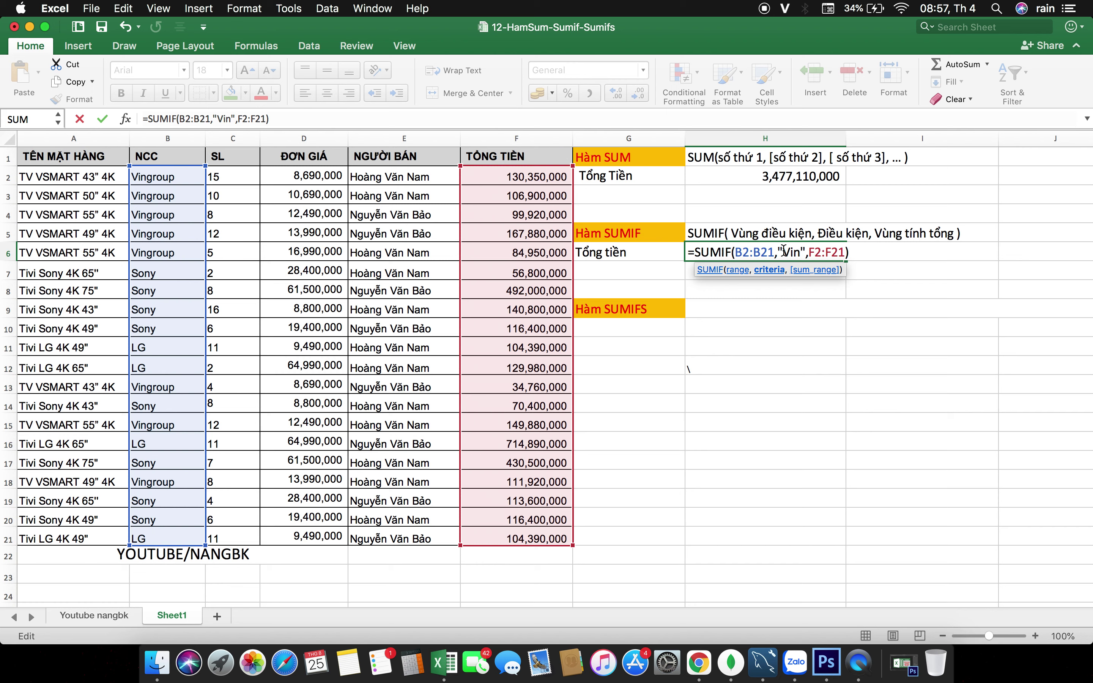
type("g")
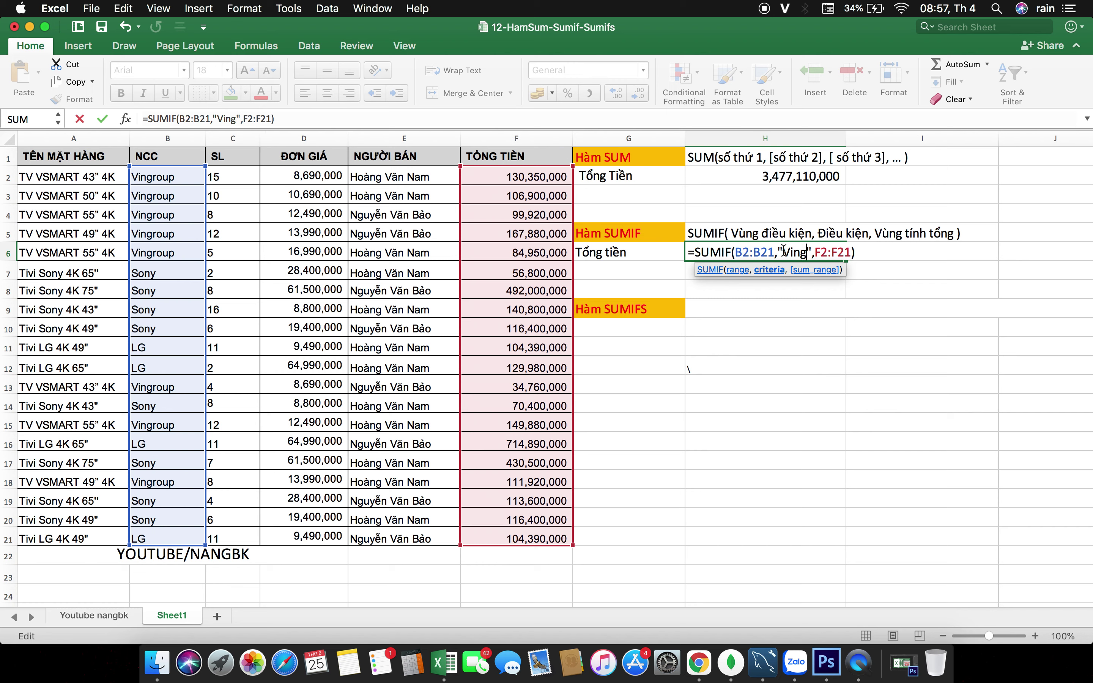
type("roup")
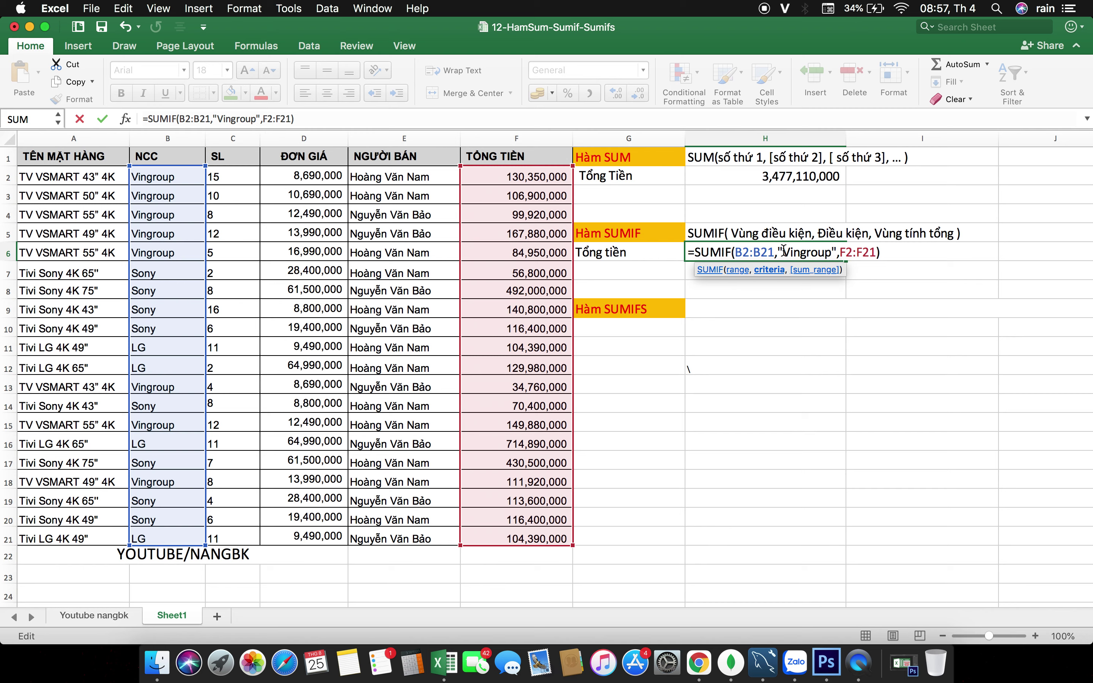
key("Return")
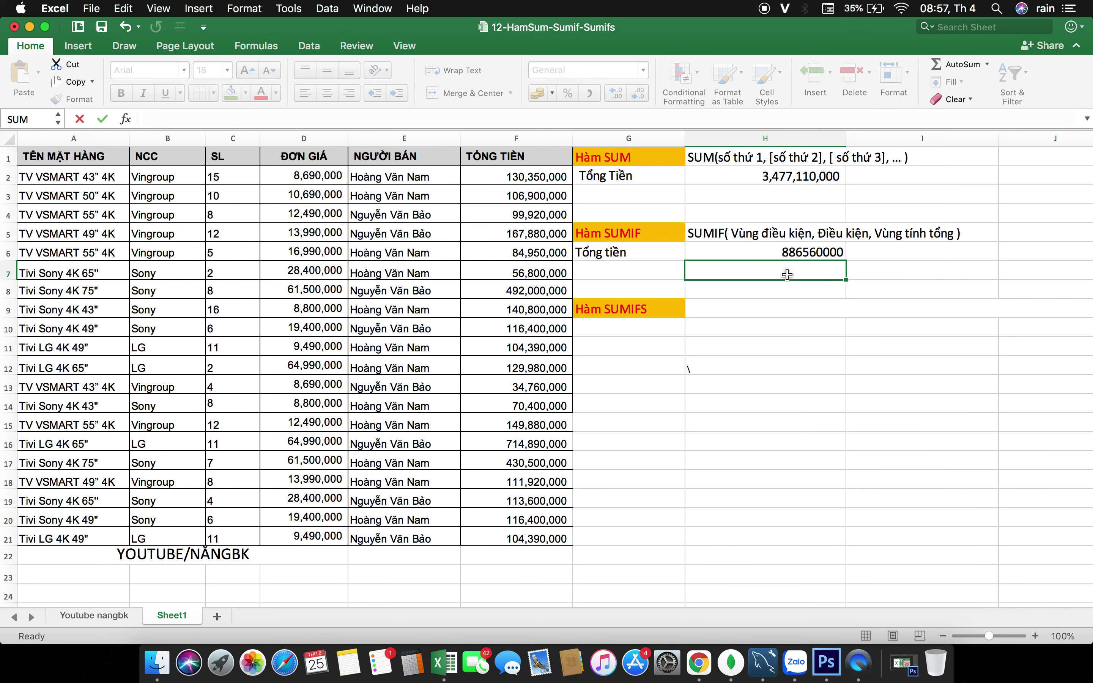
left_click(815, 252)
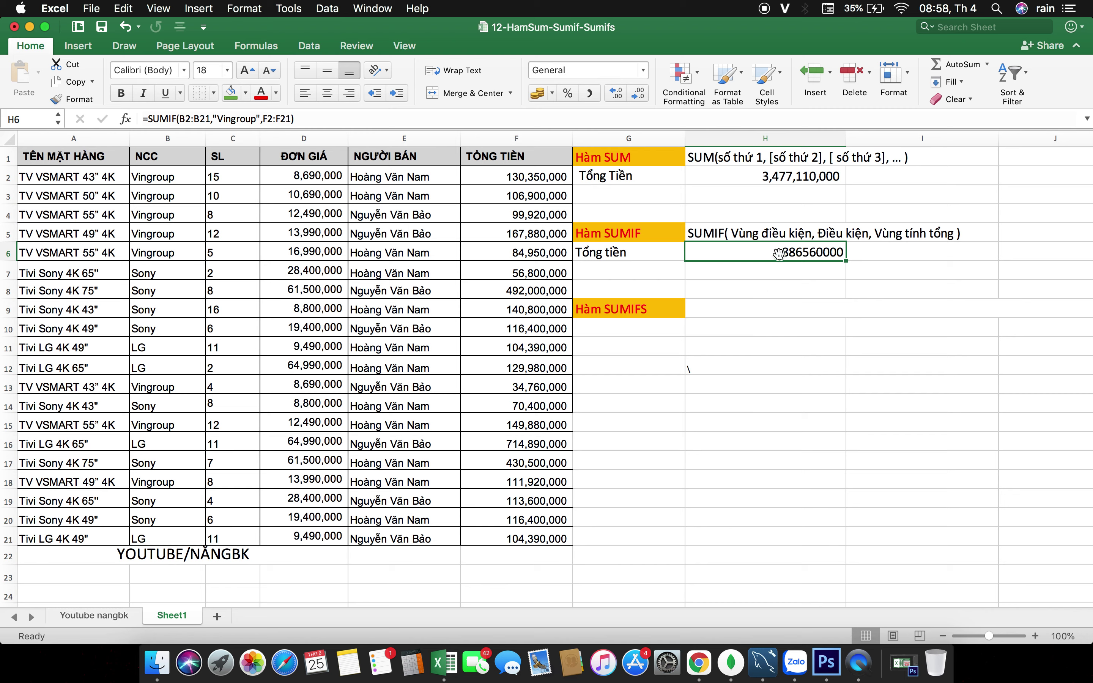
key("super+z")
key("super+z")
key("super+z")
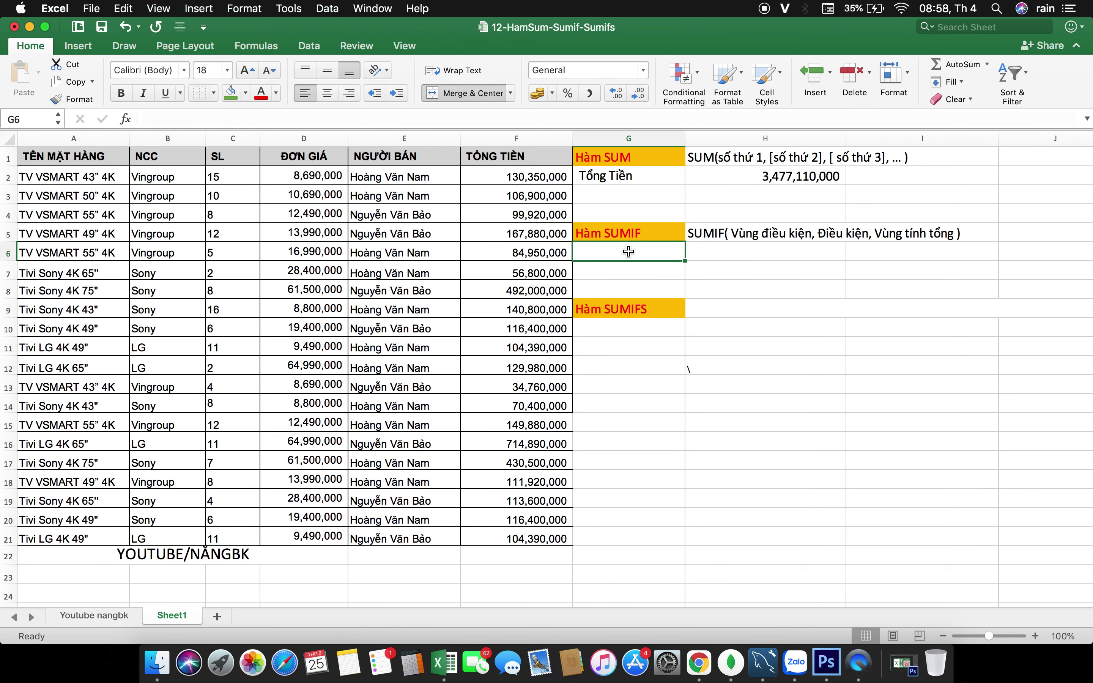
Type 'Nhà cung cấp' into G6, correcting typos along the way
double_click(628, 251)
type("Nà cu")
key("BackSpace")
key("BackSpace")
key("BackSpace")
key("BackSpace")
type("à cung caấp")
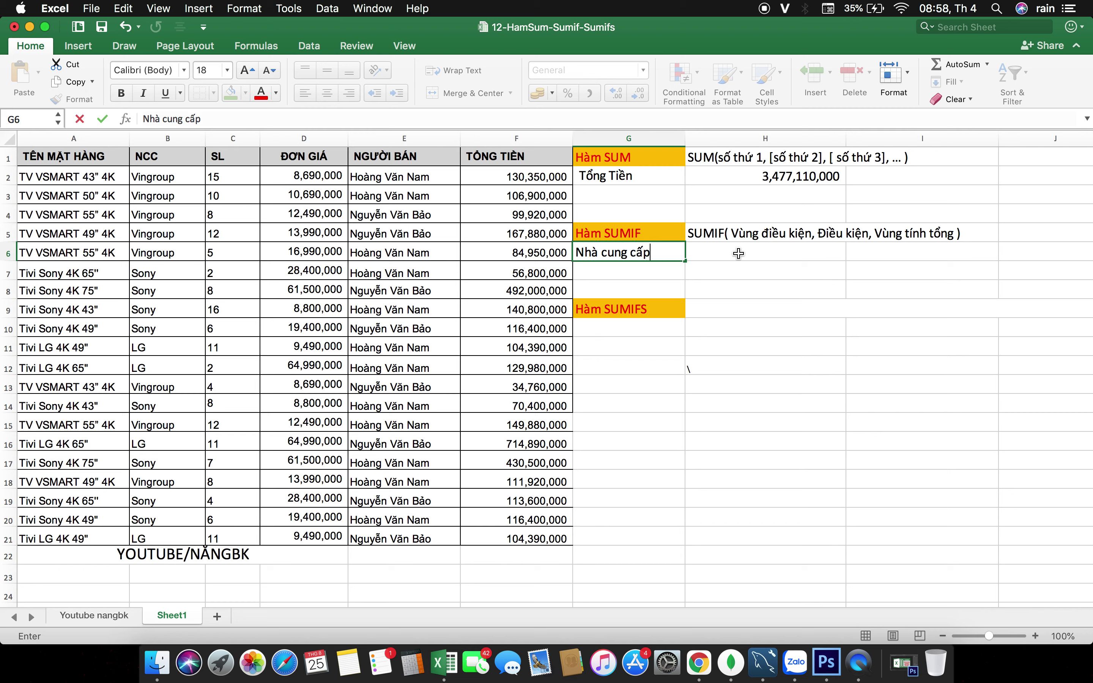
left_click(765, 260)
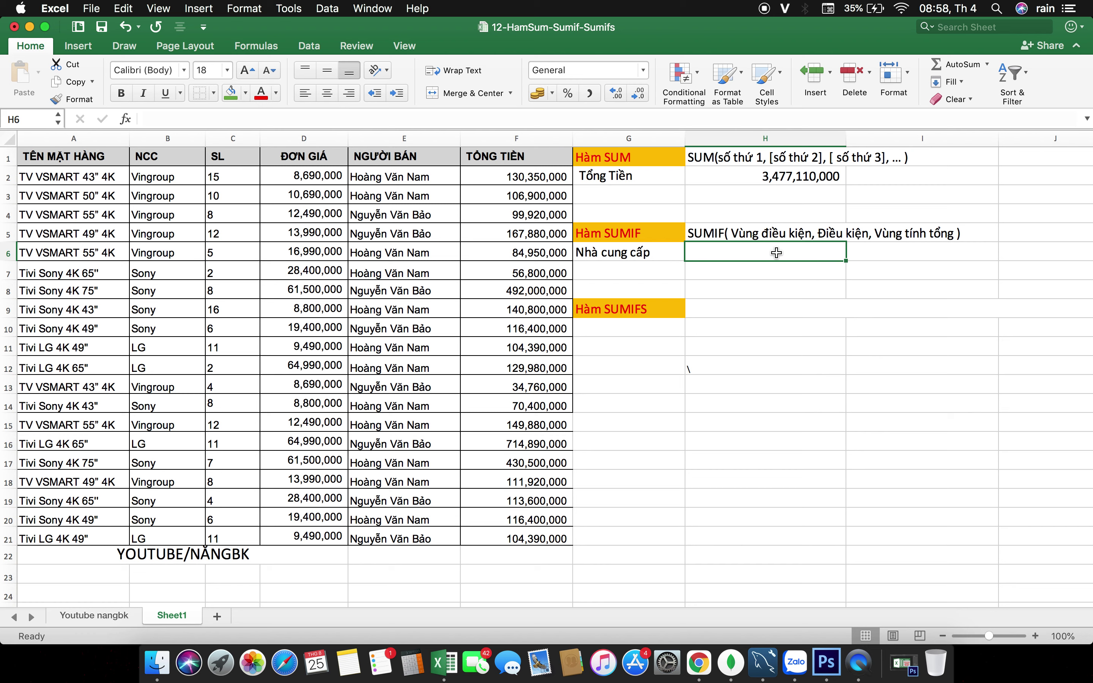
Copy supplier names B2:B21. A paste attempt at J1 is blocked by a merged-cell warning
left_click(174, 183)
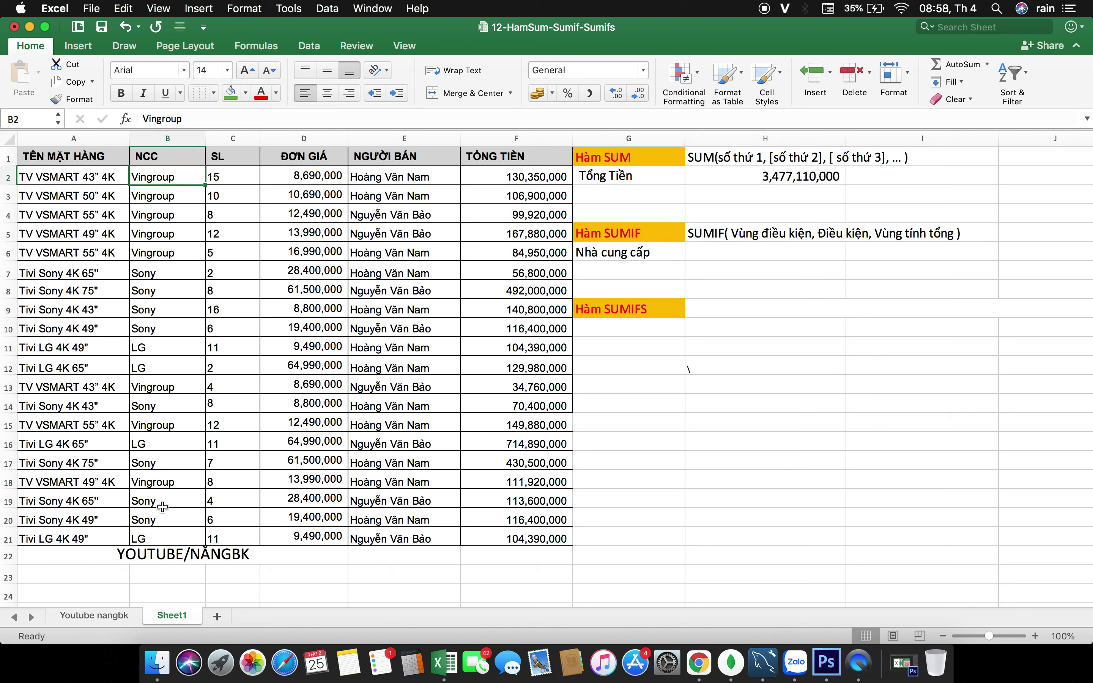
left_click(161, 535, "shift")
key("super+c")
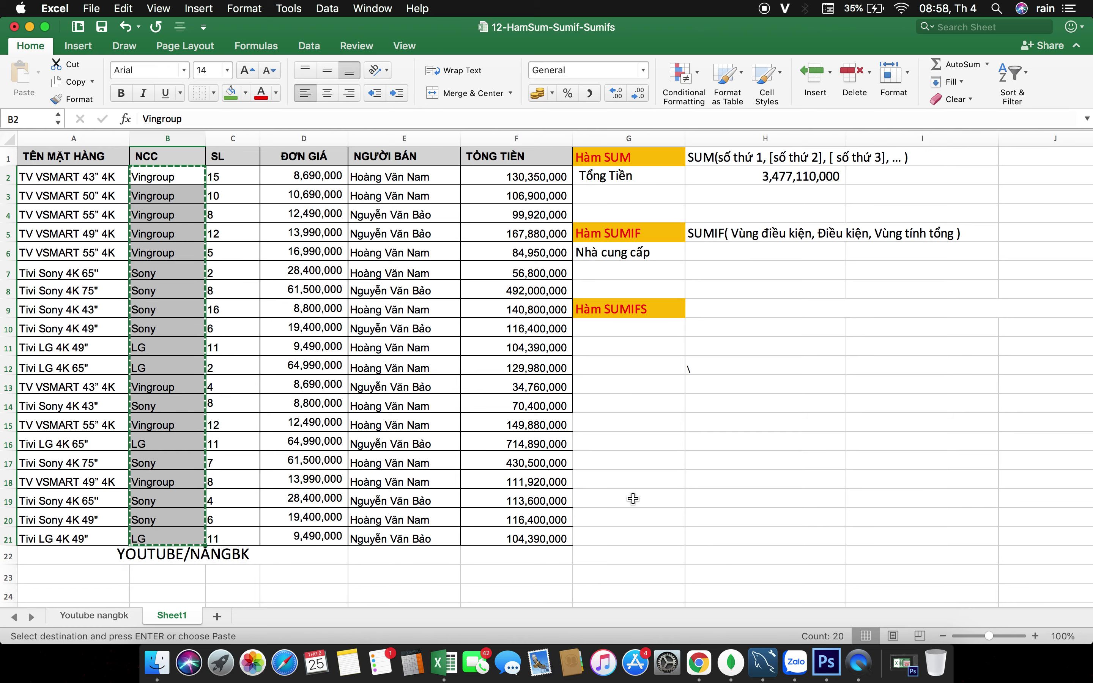
scroll(632, 499, "right", 3)
left_click(917, 158)
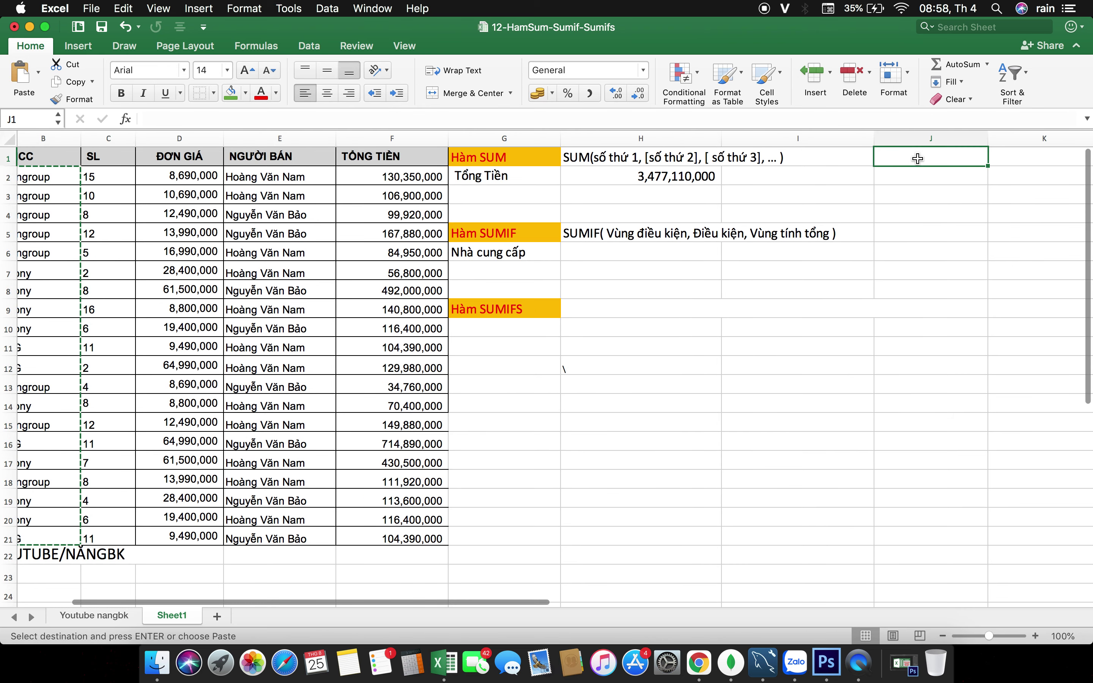
key("super+v")
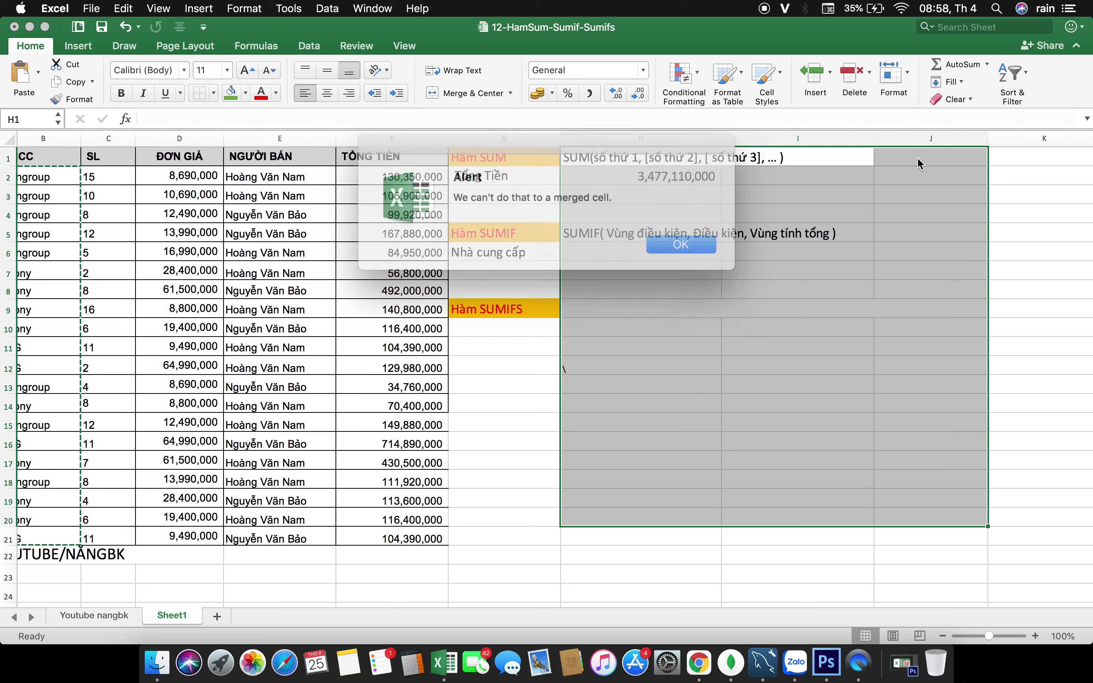
key("Return")
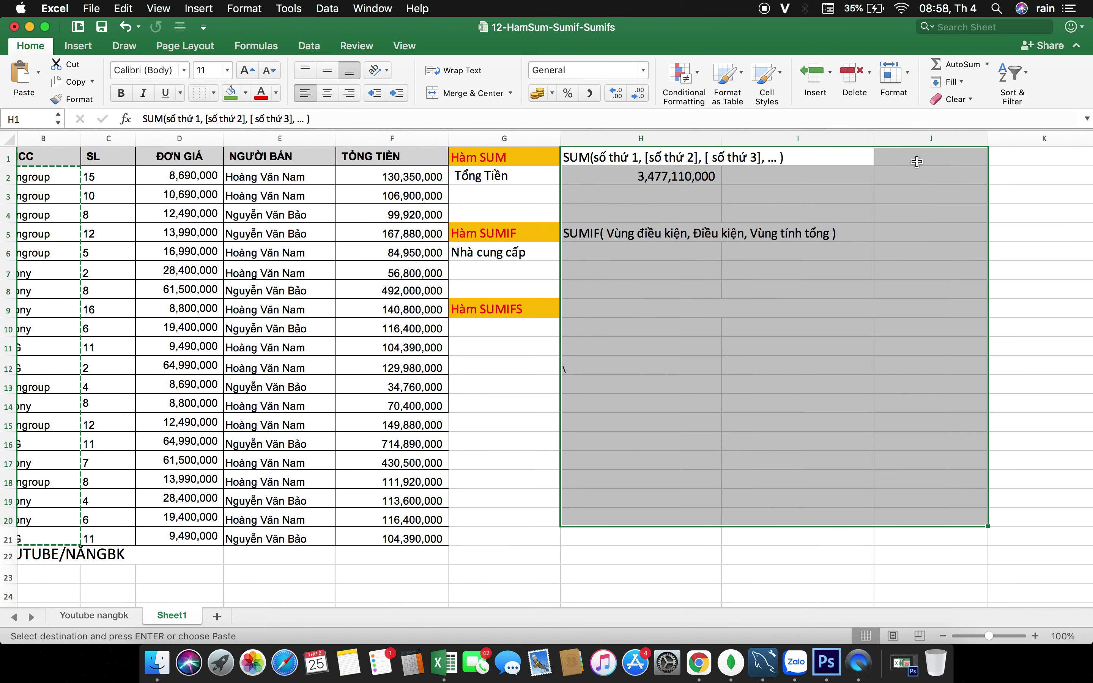
left_click(917, 161)
Paste the supplier names at K1 and select the pasted list K1:K20
left_click(1003, 157)
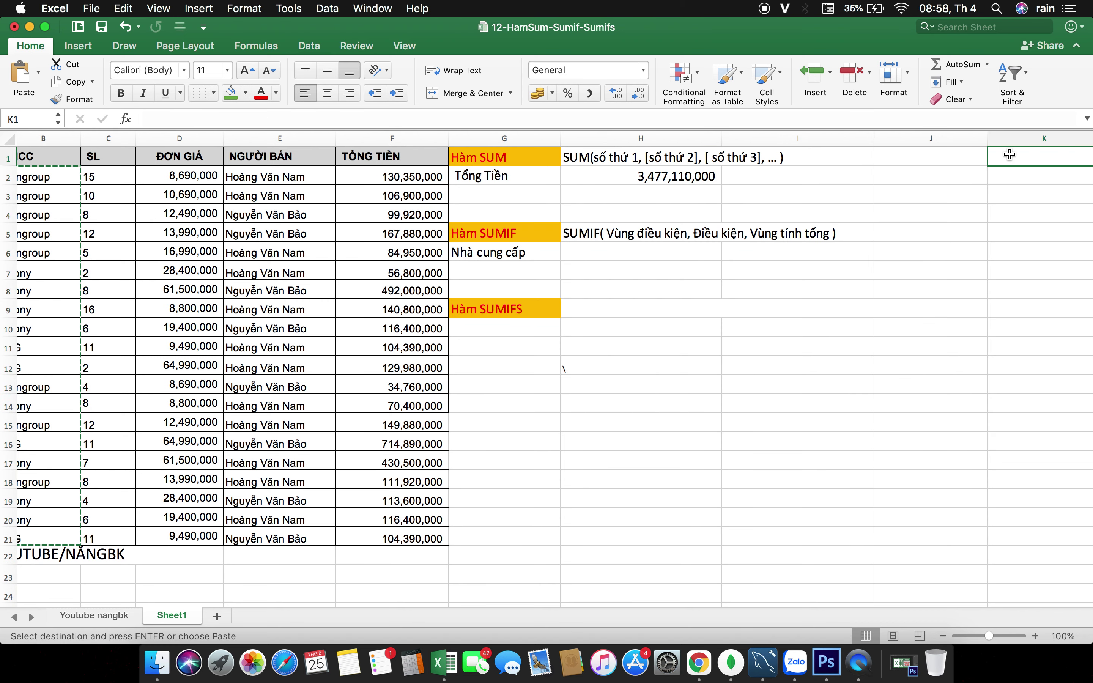
key("super+v")
scroll(926, 203, "right", 4)
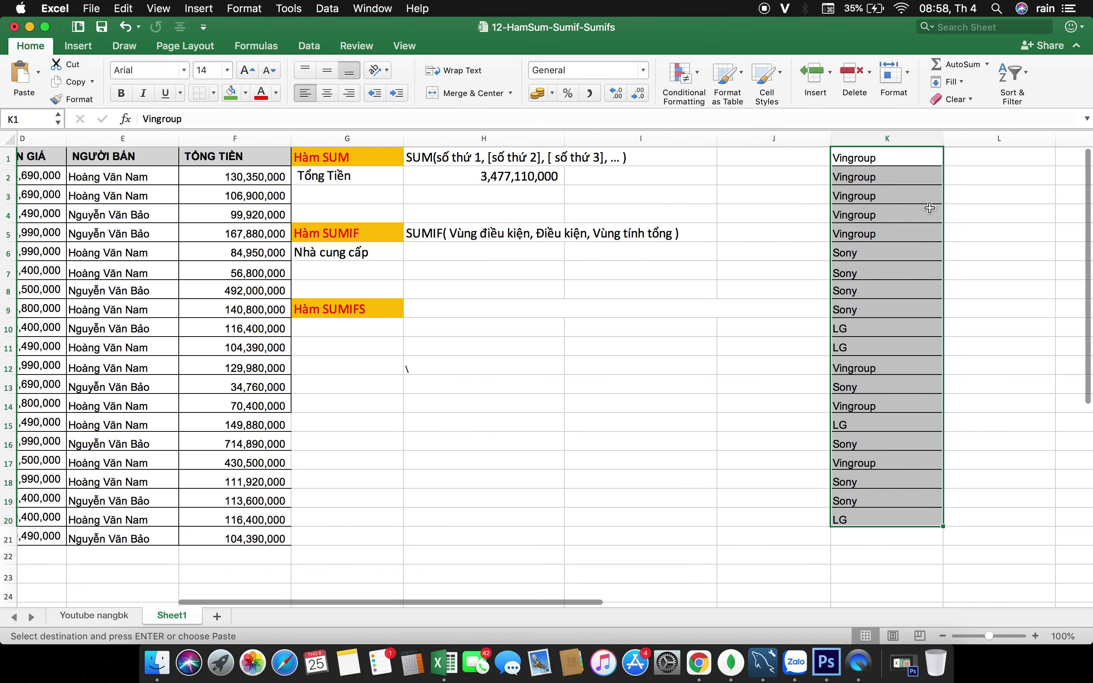
scroll(917, 196, "right", 8)
scroll(574, 199, "left", 3)
scroll(574, 199, "left", 3)
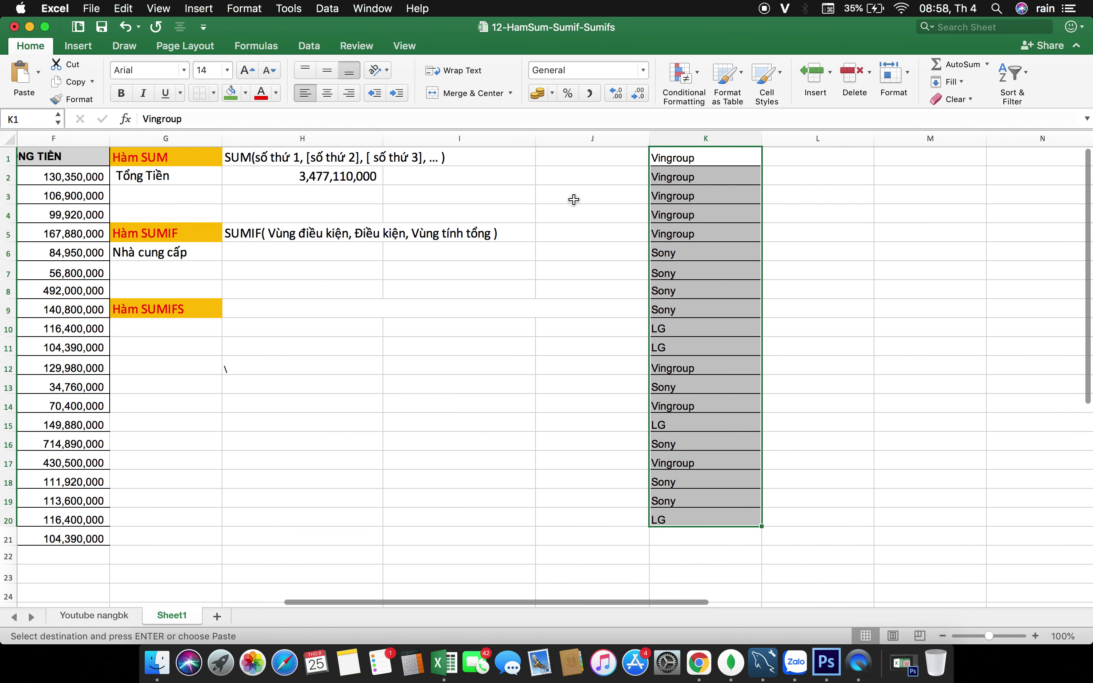
scroll(574, 199, "left", 2)
left_click(747, 158)
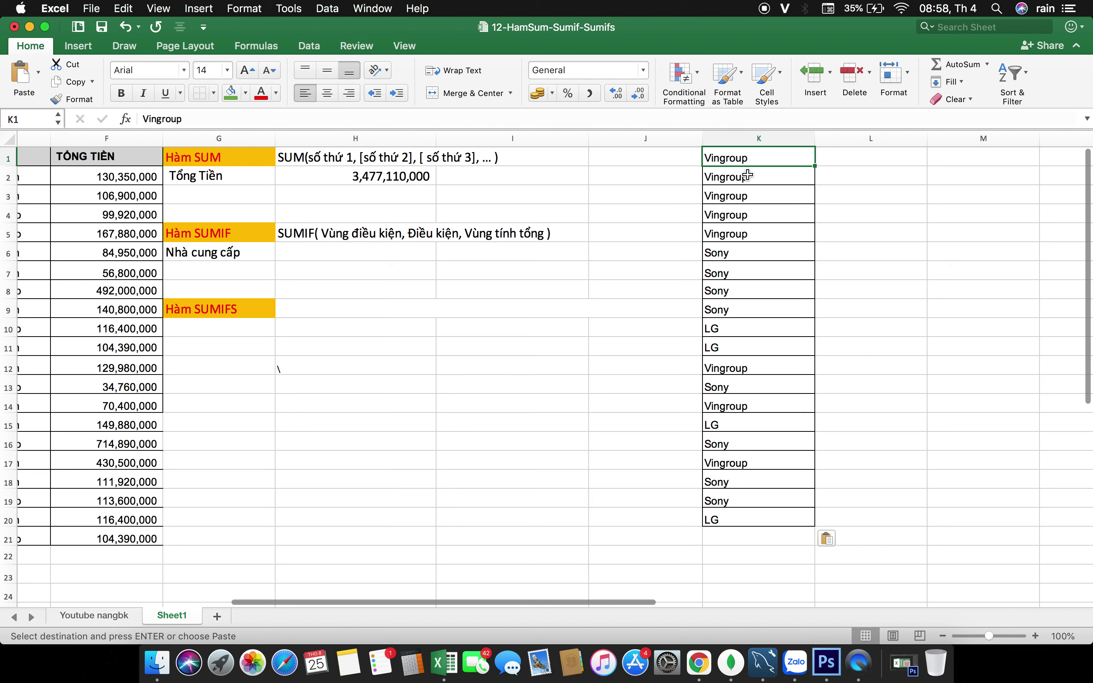
left_click(744, 189)
left_click(757, 159)
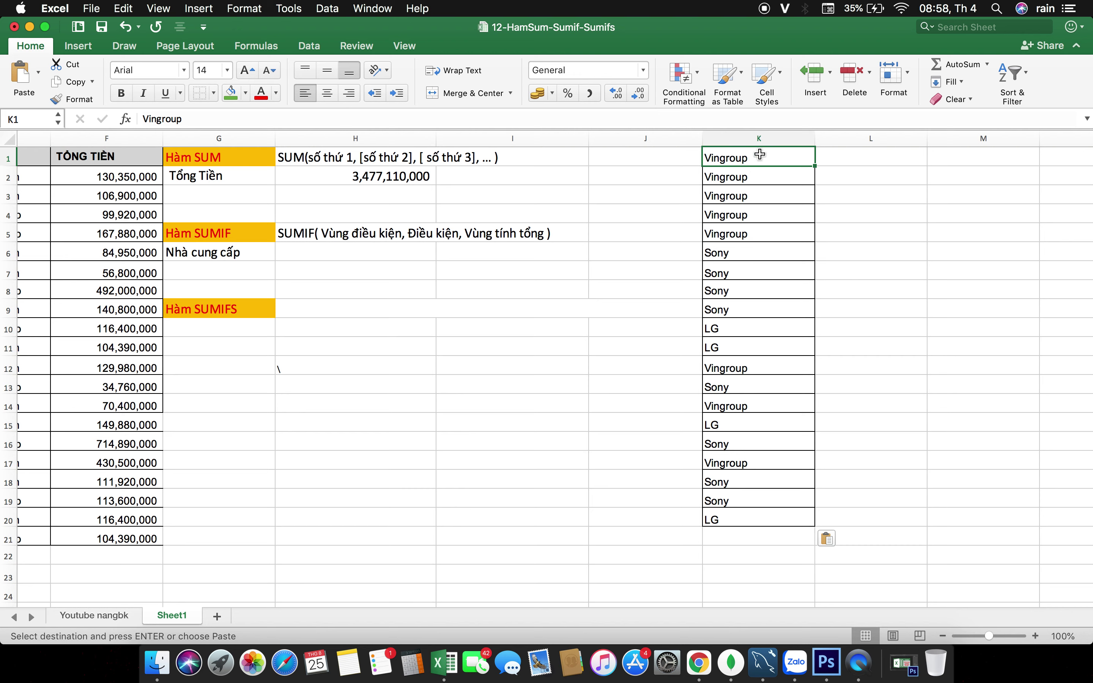
left_click(742, 519, "shift")
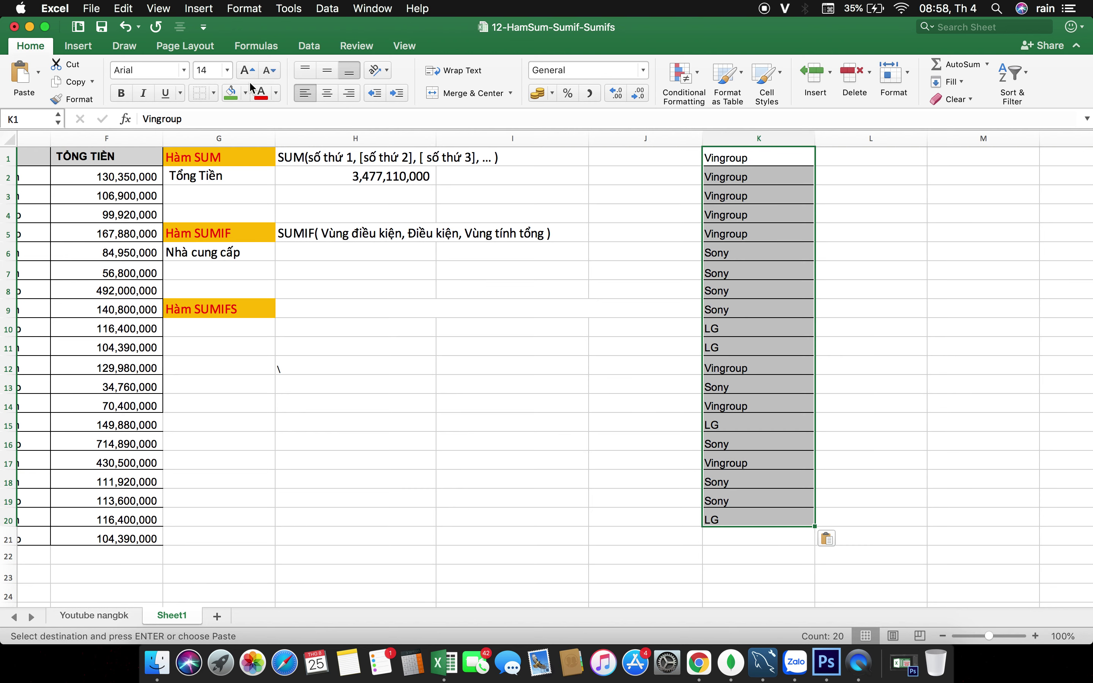
left_click(309, 47)
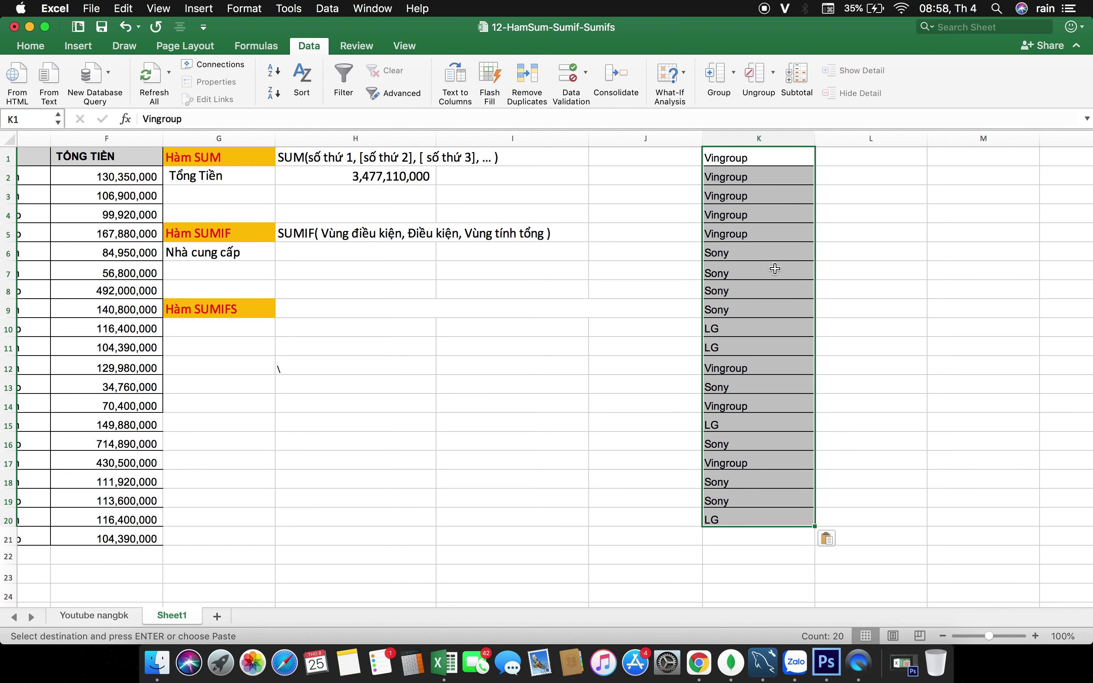
Remove duplicates from K1:K20, leaving Vingroup, Sony and LG in K1:K3
left_click(532, 100)
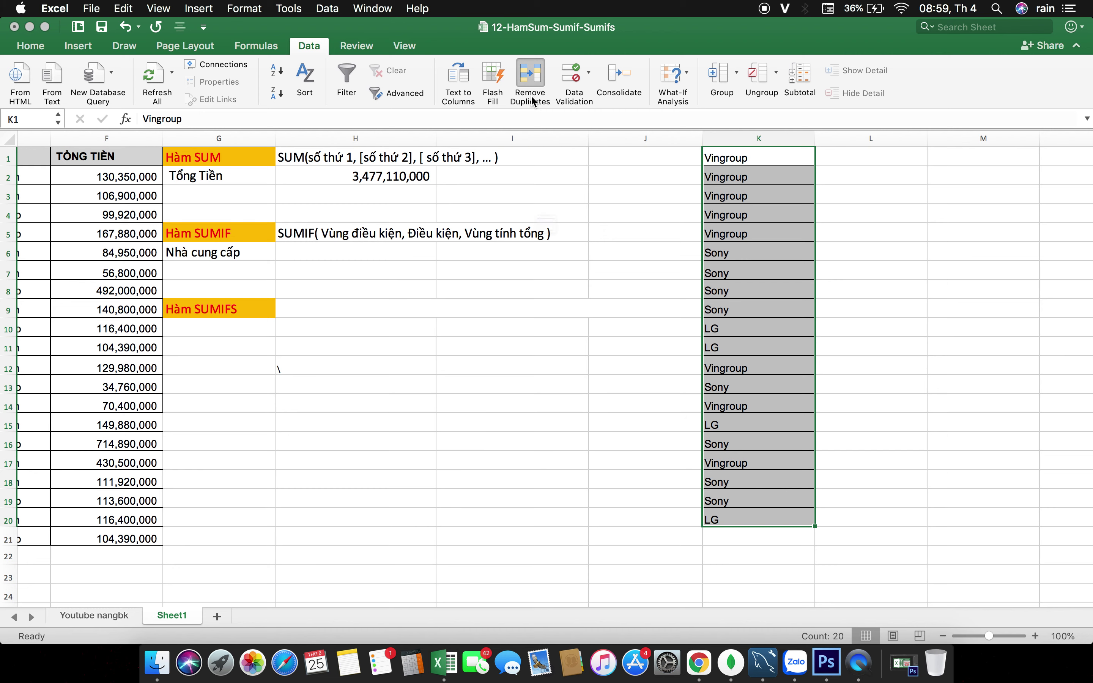
left_click(600, 305)
left_click(659, 238)
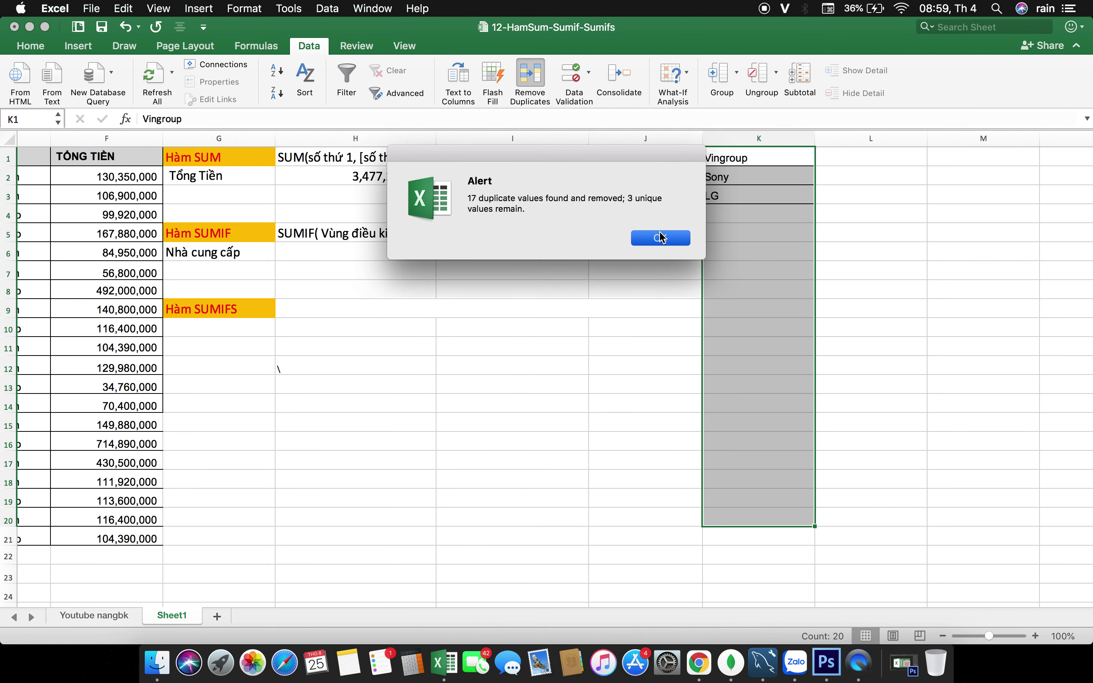
left_click(736, 251)
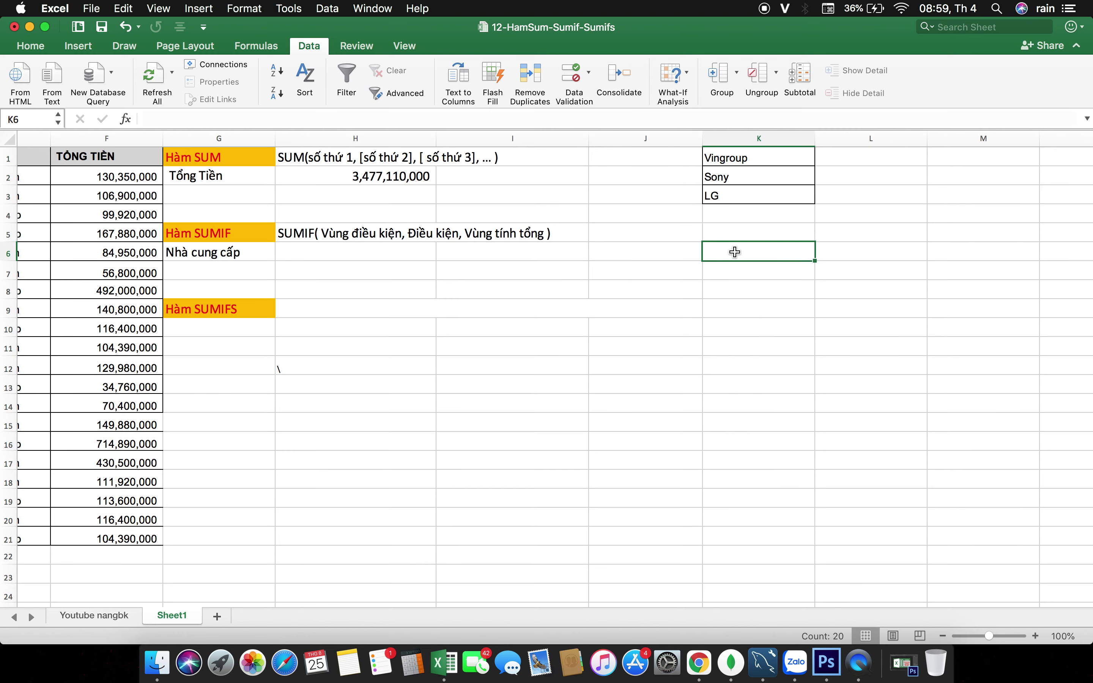
scroll(735, 252, "left", 3)
scroll(734, 252, "left", 1)
scroll(735, 252, "left", 1)
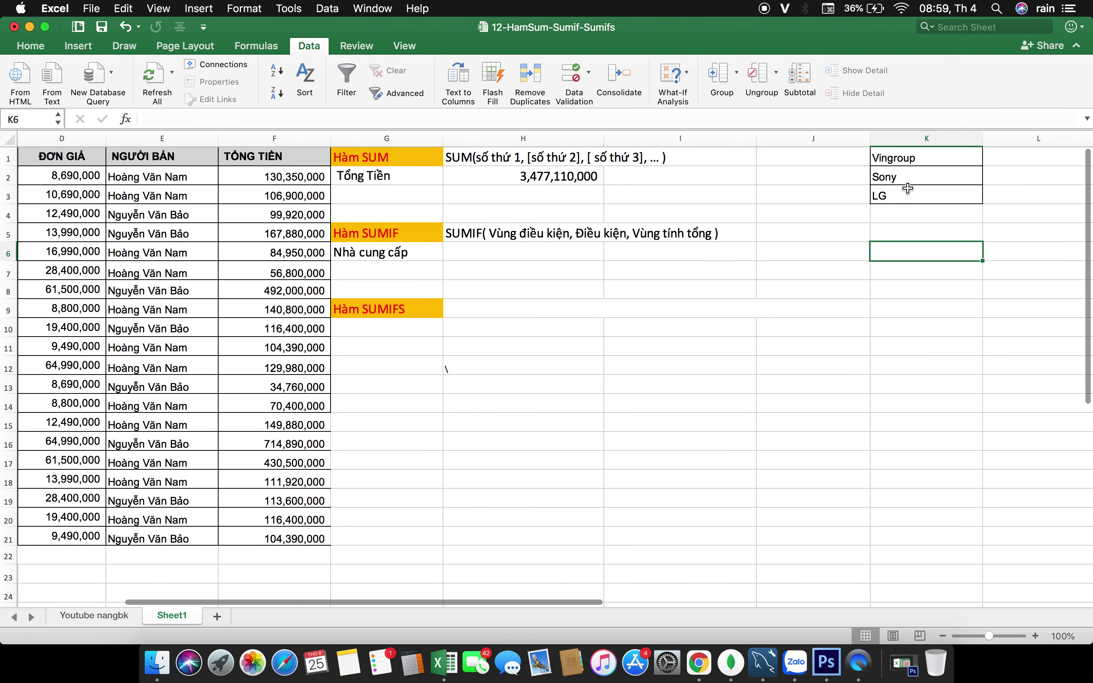
scroll(616, 251, "left", 1)
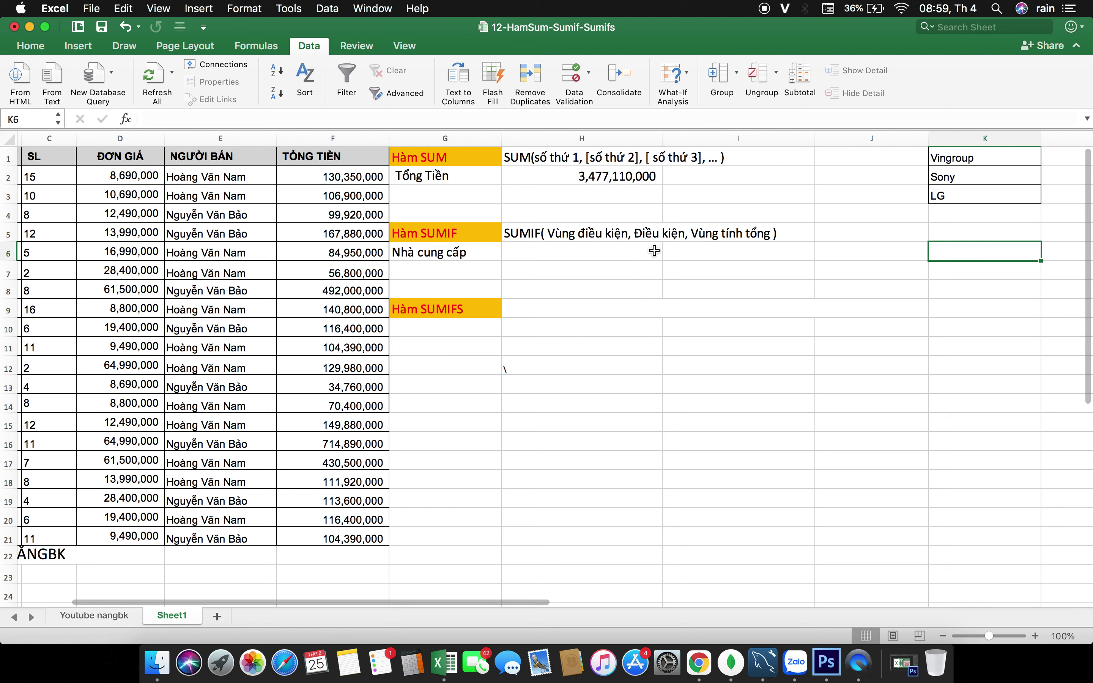
left_click(616, 251)
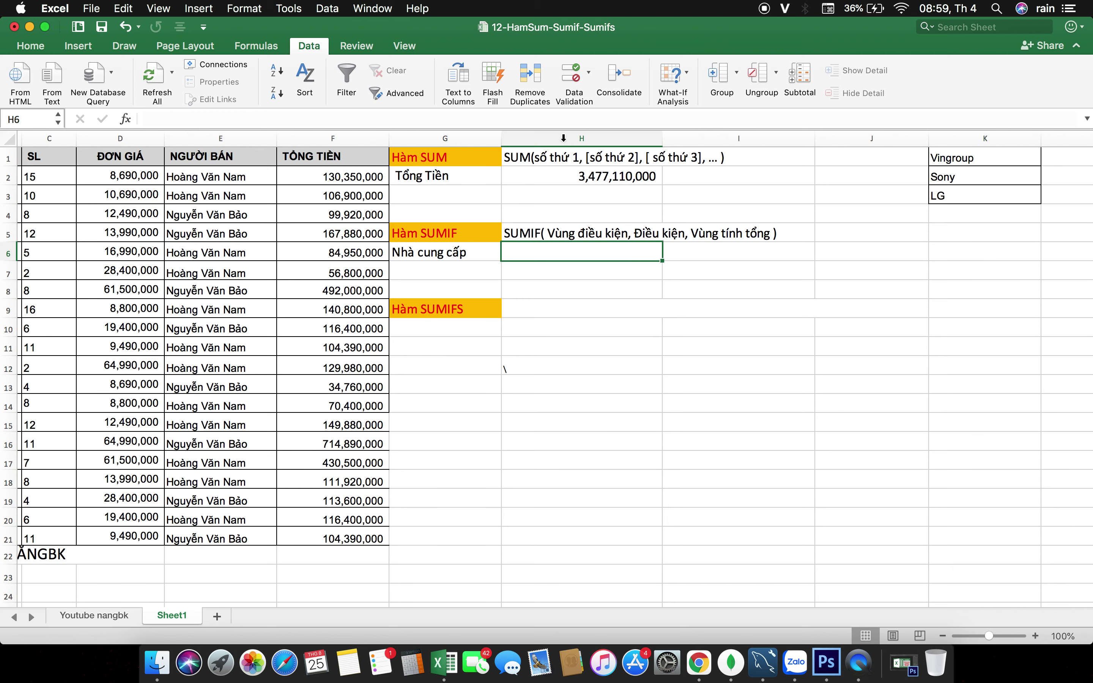
left_click(311, 45)
left_click(309, 47)
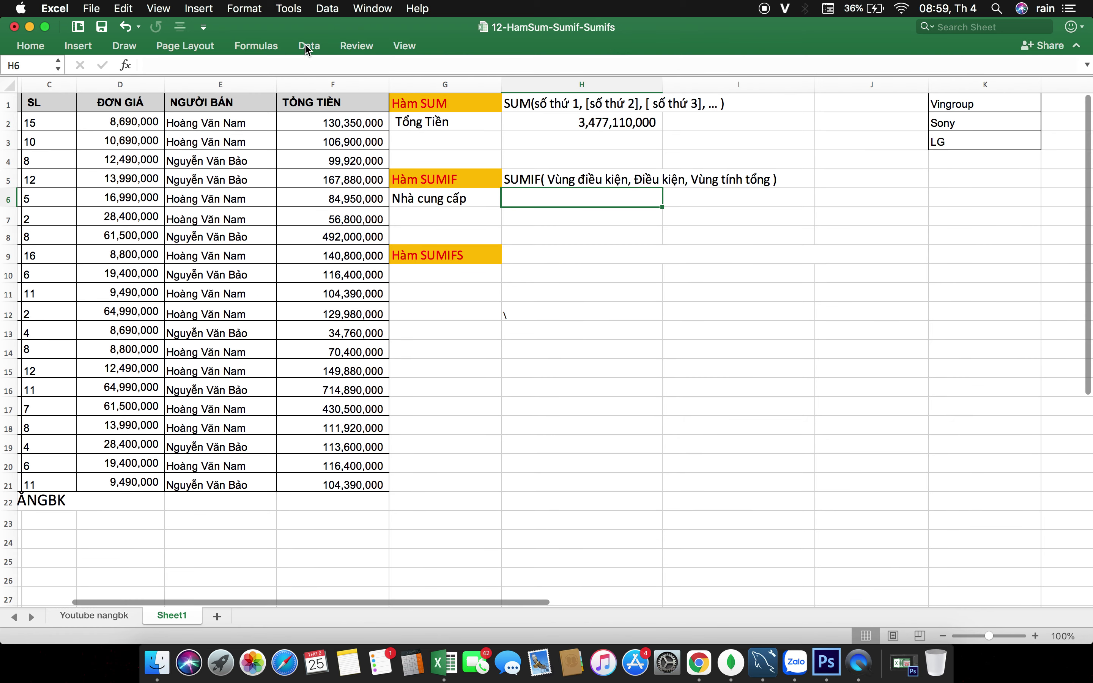
left_click(309, 47)
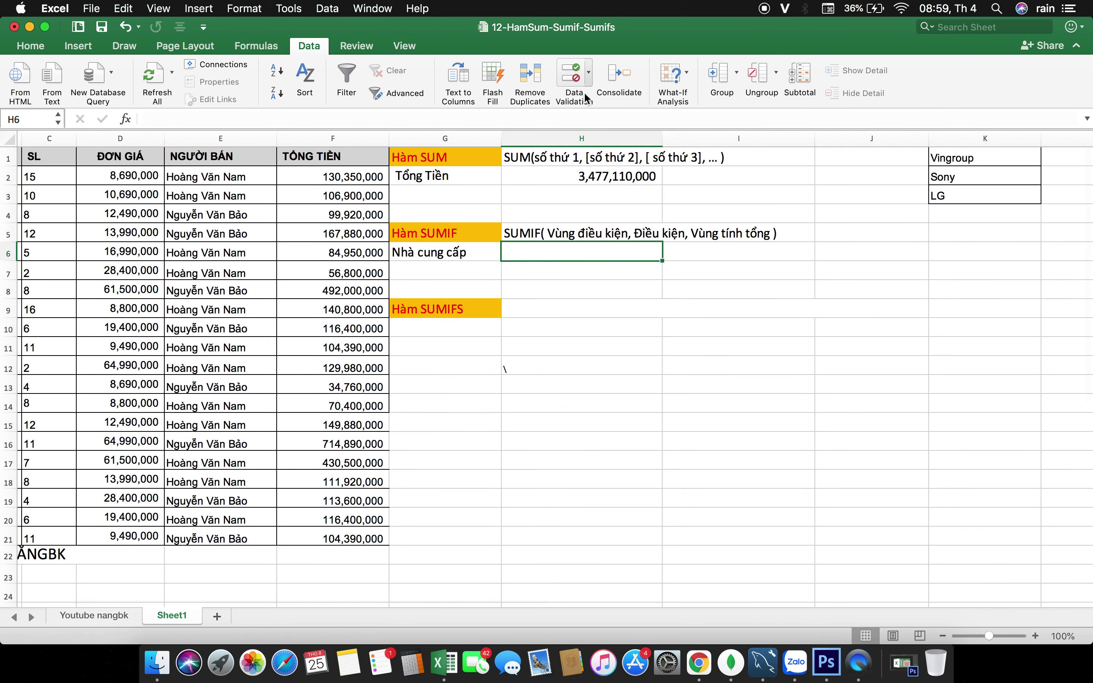
Give H6 a List validation sourced from $K$1:$K$3 and check its Vingroup, Sony and LG choices
left_click(589, 74)
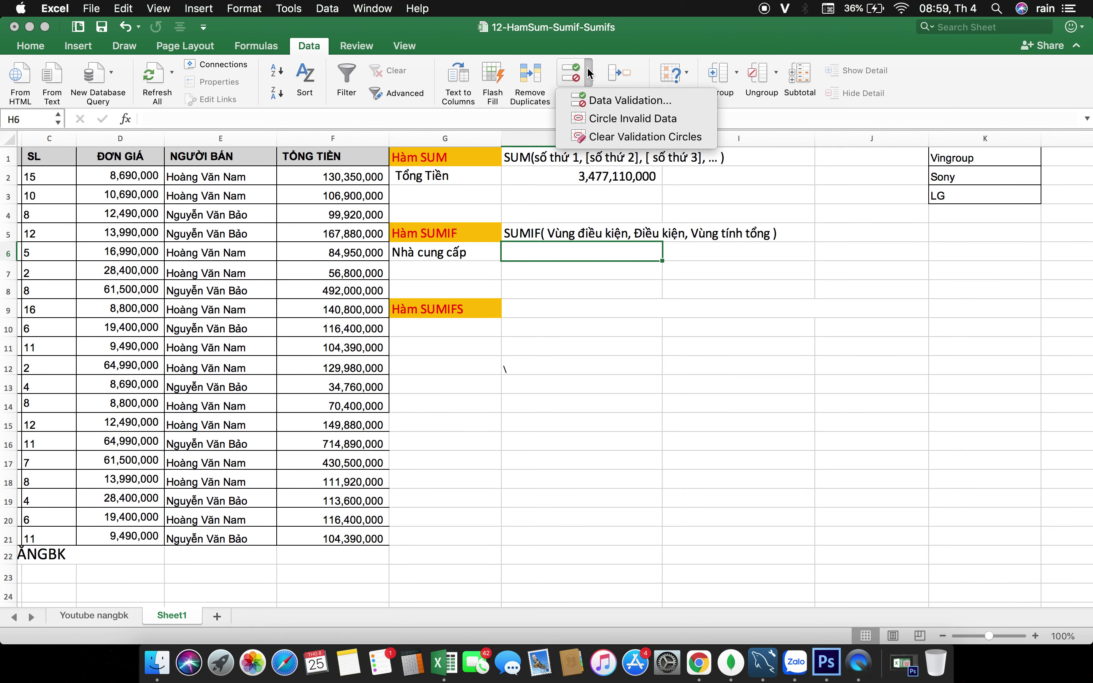
left_click(598, 101)
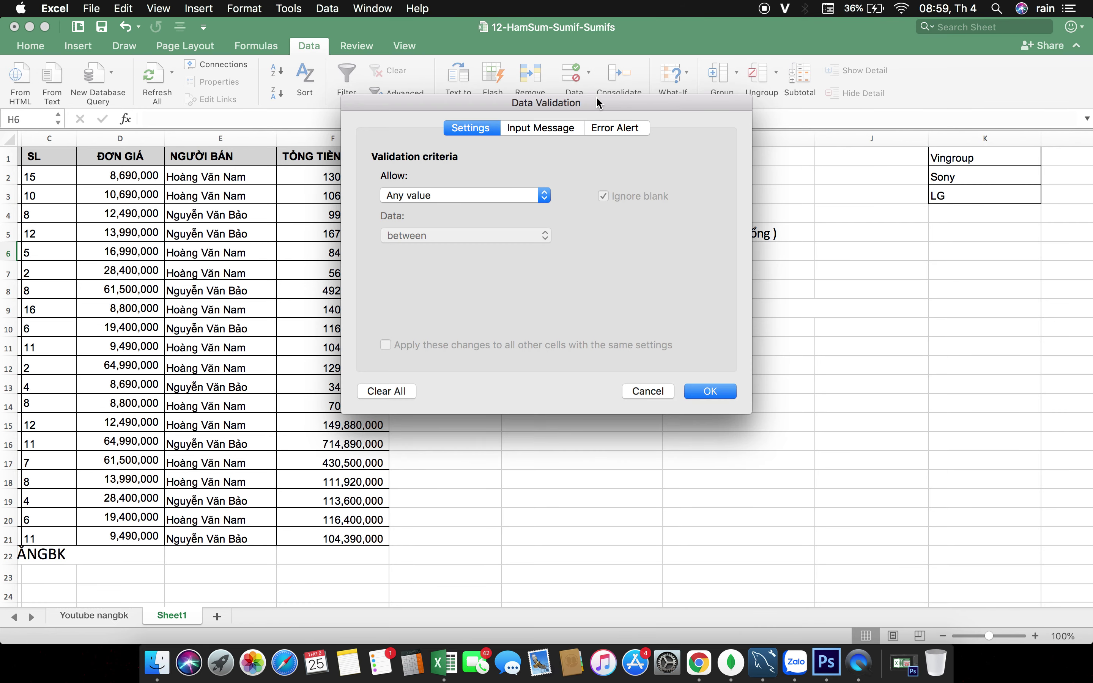
left_click(524, 195)
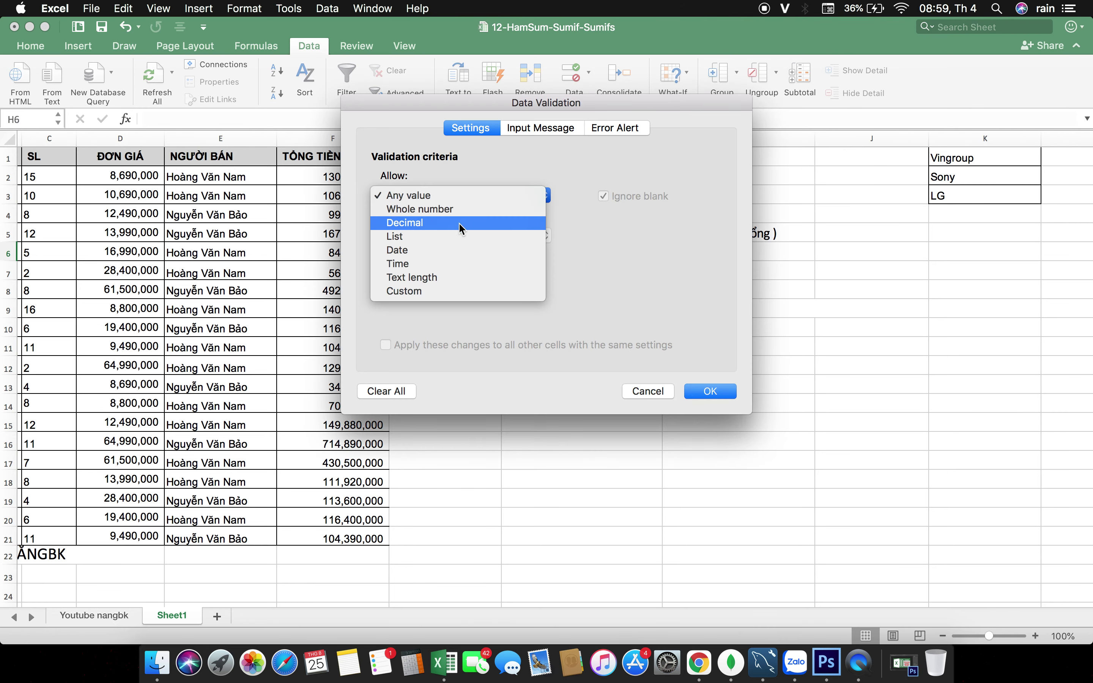
left_click(425, 239)
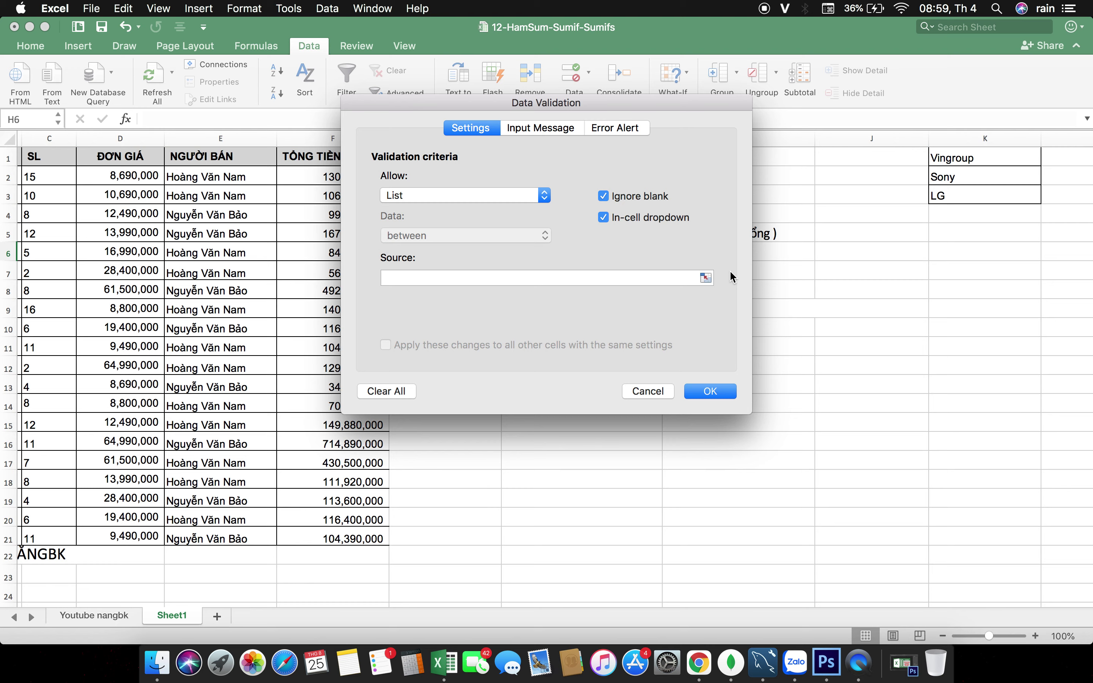
left_click(705, 278)
left_click(984, 157)
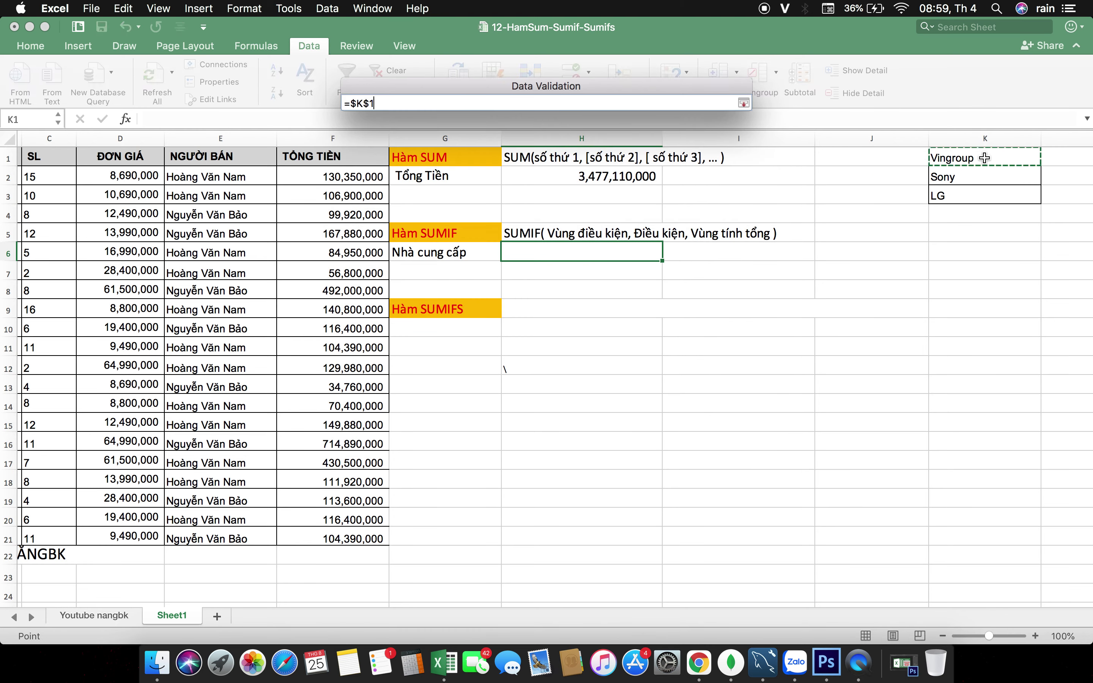
left_click_drag(984, 157, 964, 198)
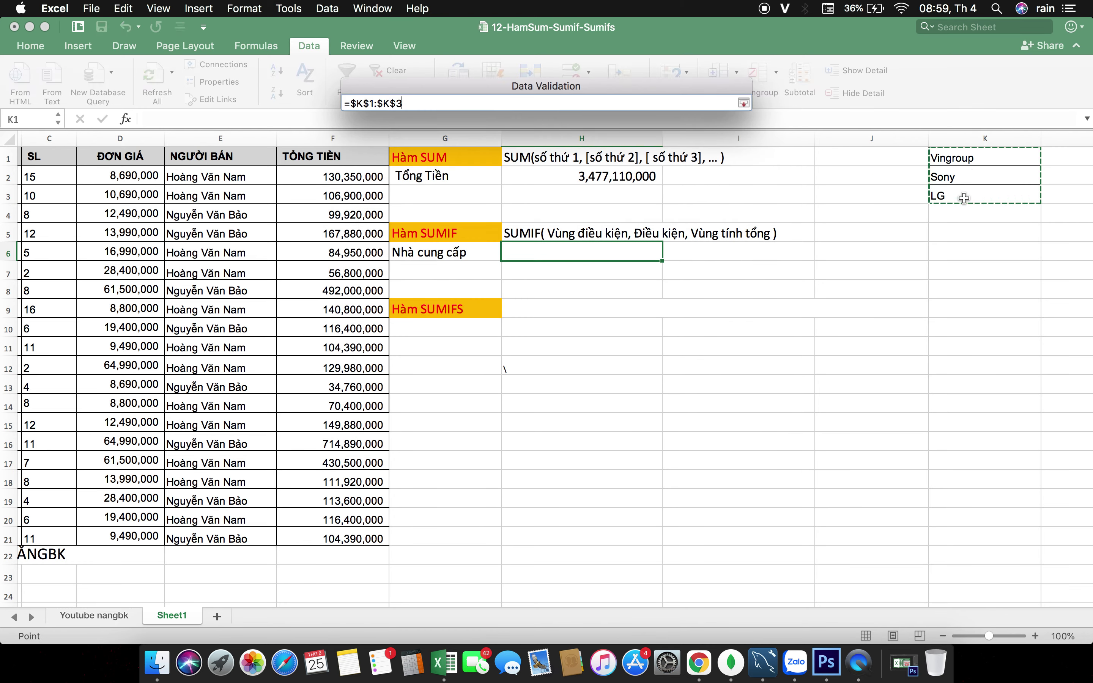
key("Return")
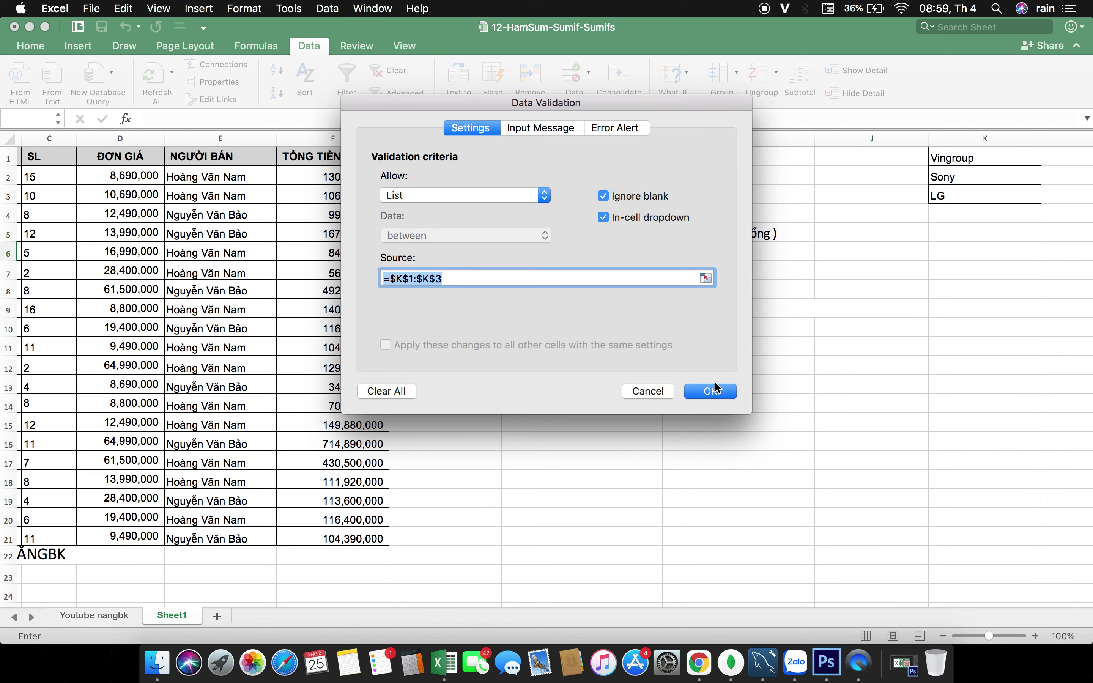
left_click(712, 391)
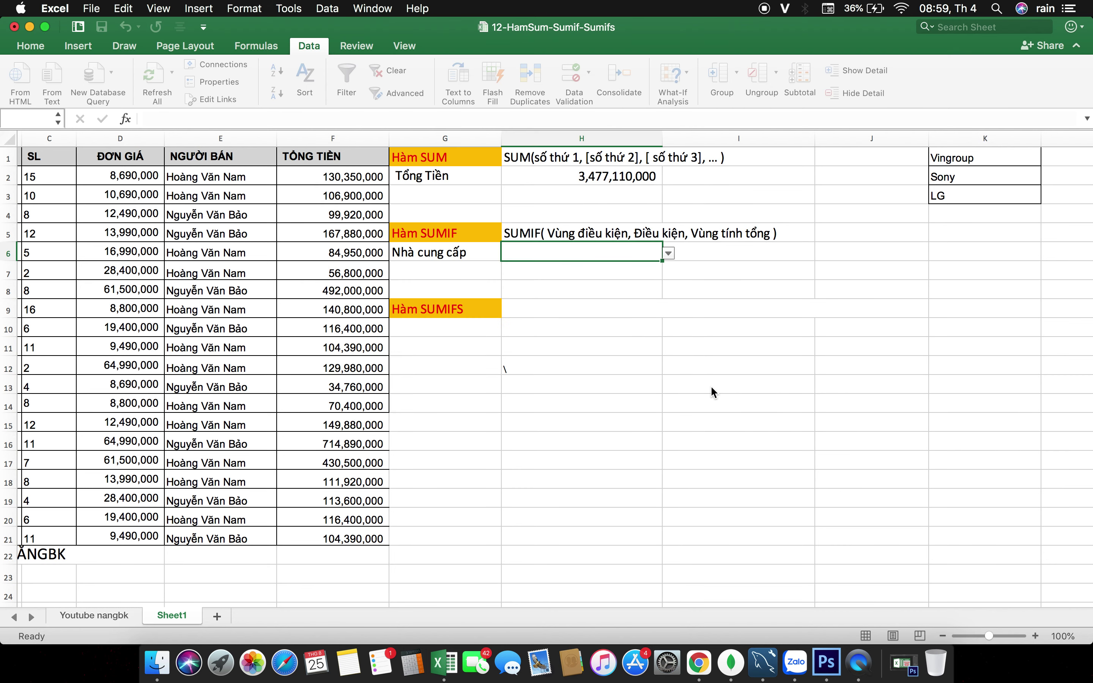
left_click(669, 254)
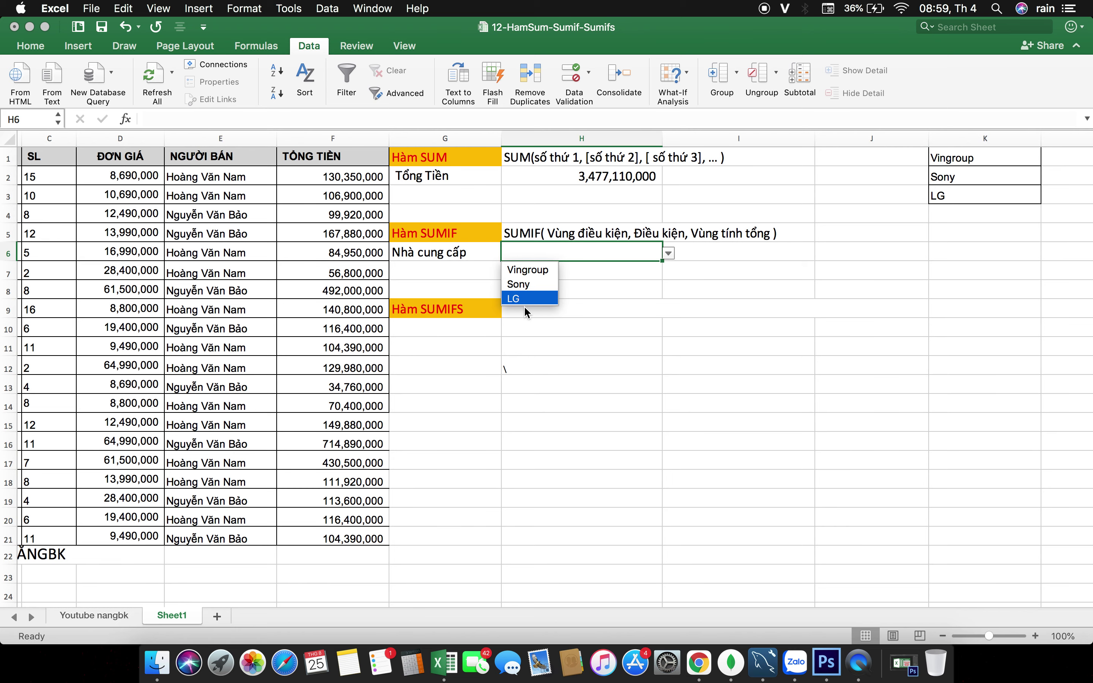
left_click(599, 349)
Enter the label 'Tổng Tiền' in cell G7
left_click(471, 272)
scroll(612, 310, "left", 1)
scroll(612, 311, "left", 4)
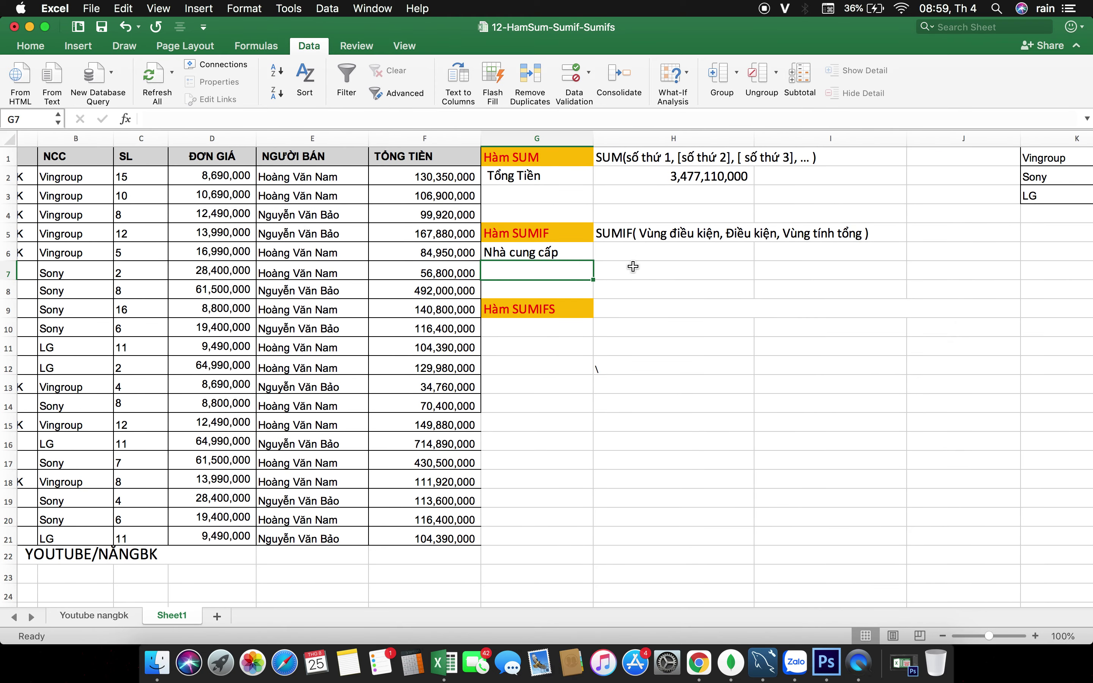
type("To")
type("ổng Ti")
type("ên")
key("Return")
key("Right")
Try size 24 on the Tổng Tiền label, then settle on font size 18
left_click(540, 275)
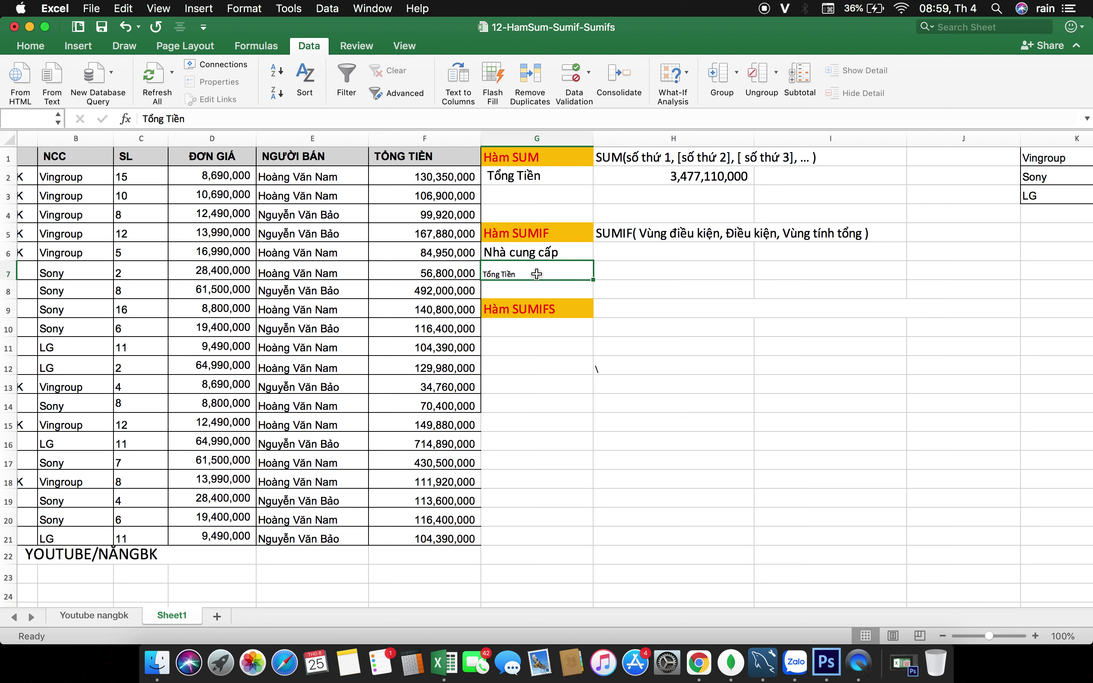
left_click(36, 47)
left_click(35, 47)
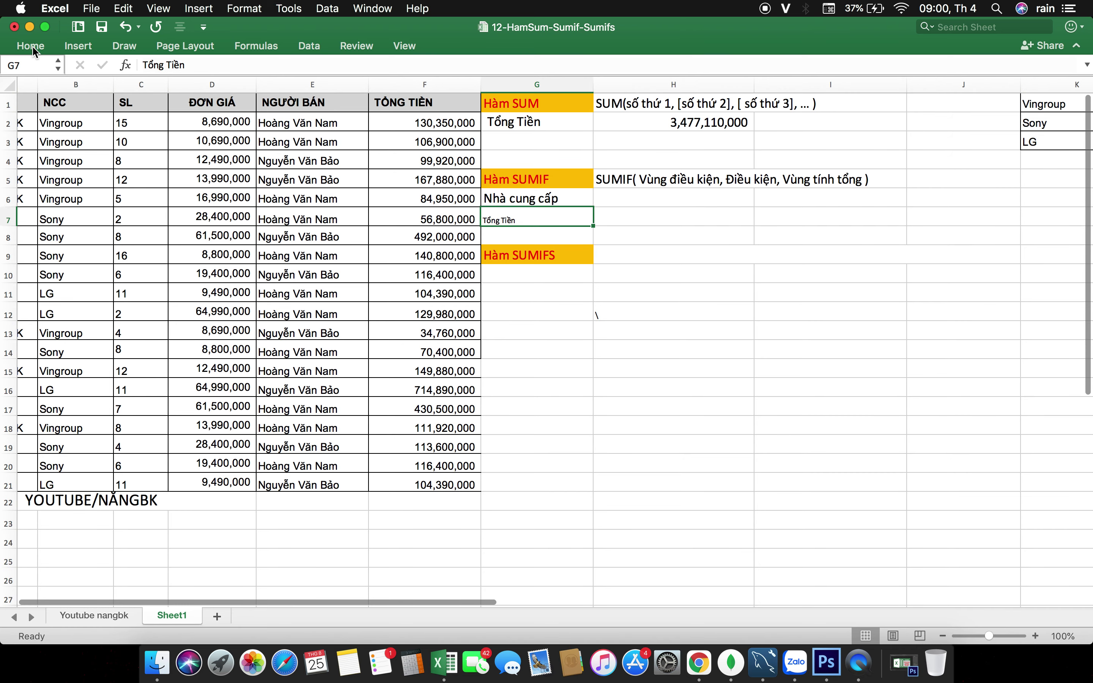
left_click(33, 46)
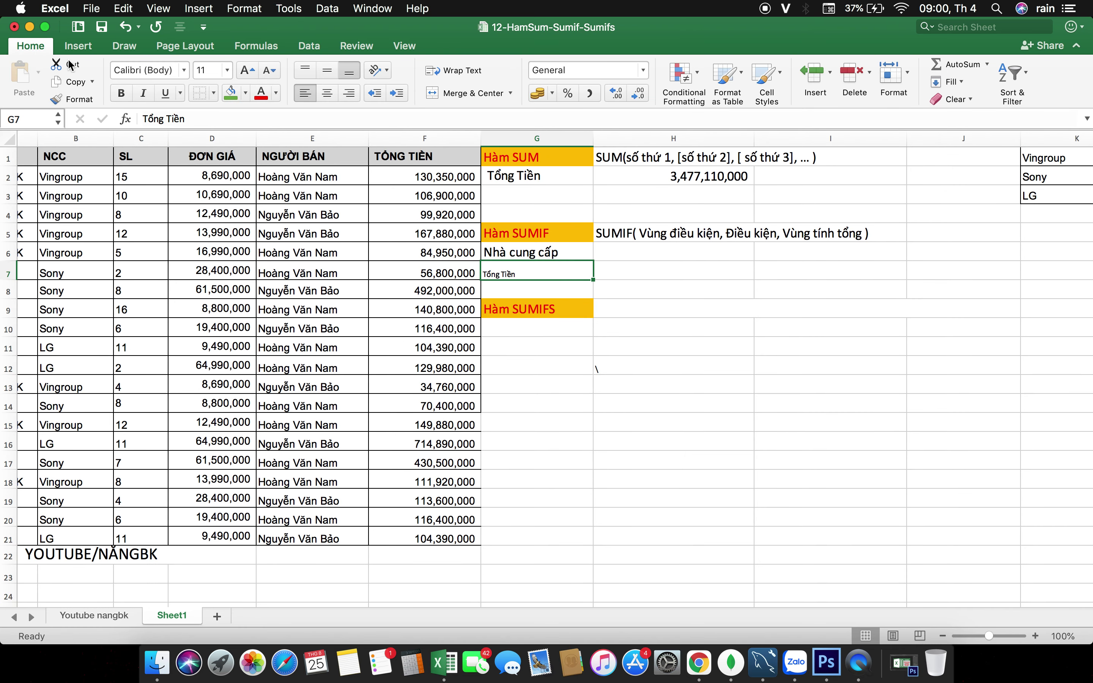
left_click(228, 70)
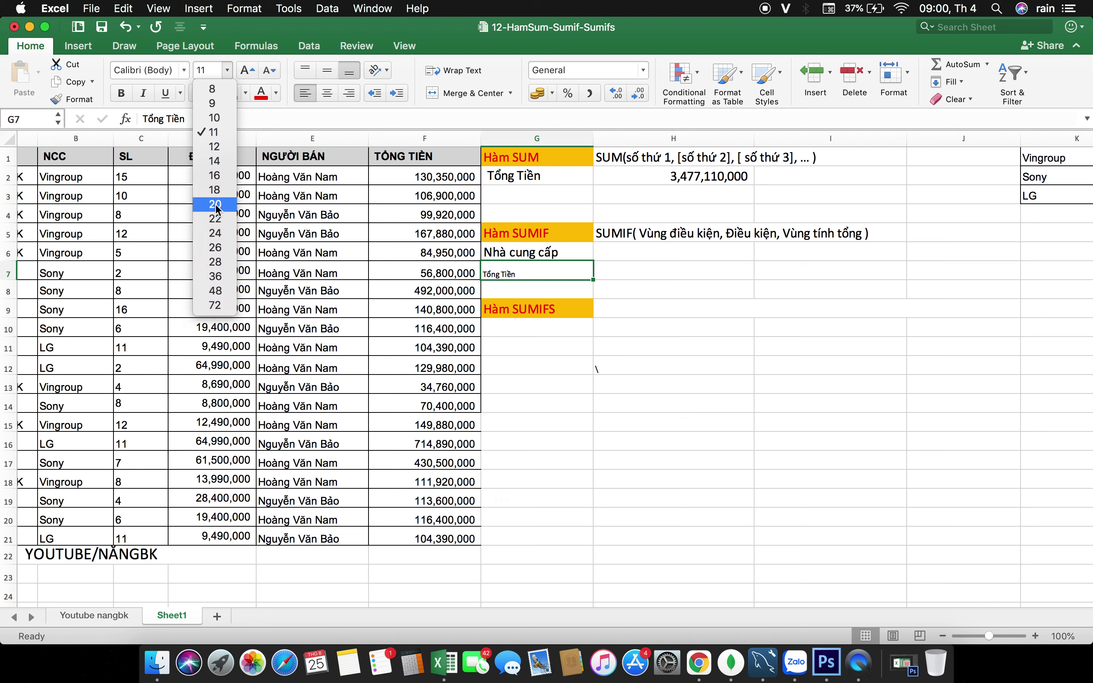
left_click(215, 233)
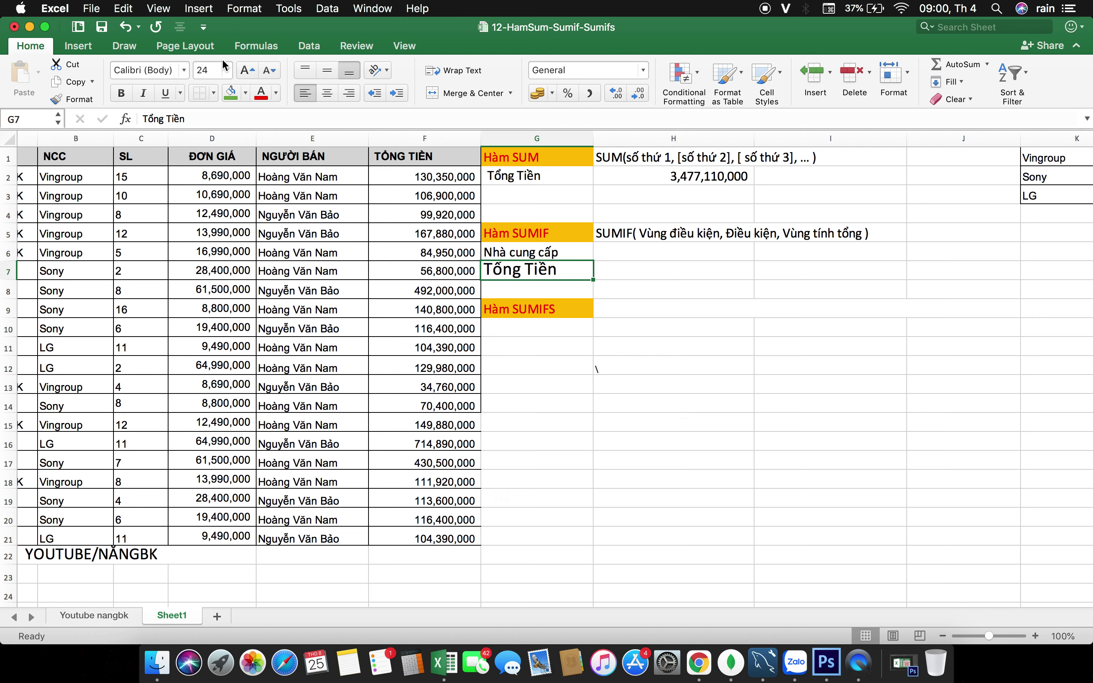
left_click(228, 71)
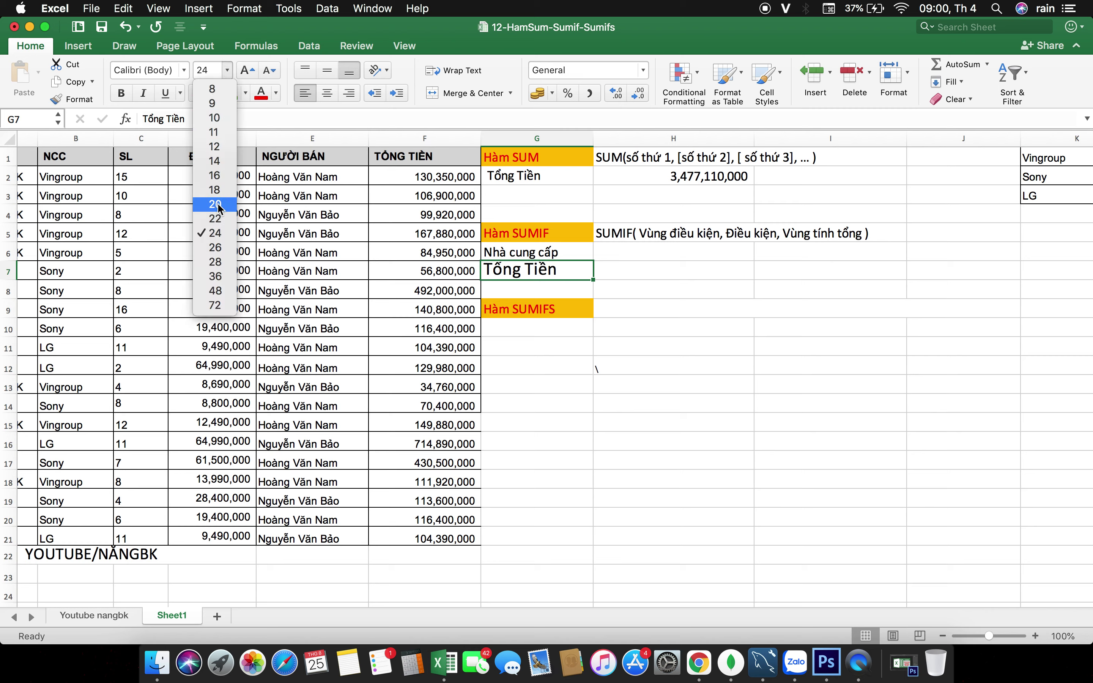
left_click(549, 309)
key("super+shift+comma")
key("super+shift+comma")
key("super+shift+comma")
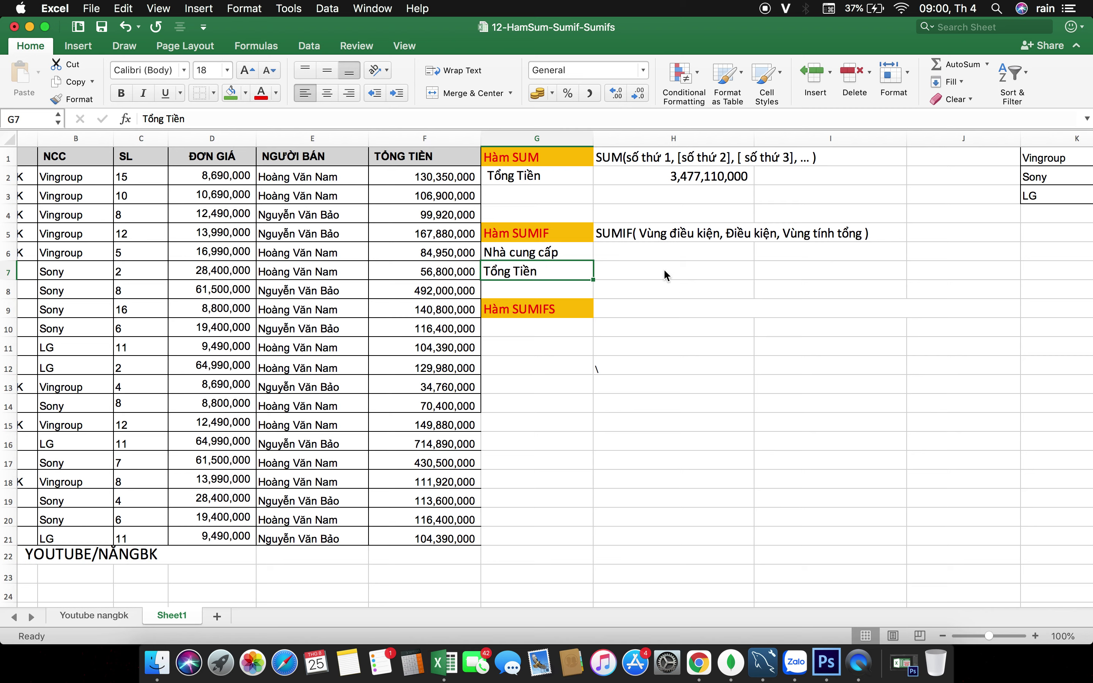
left_click(655, 272)
left_click(653, 252)
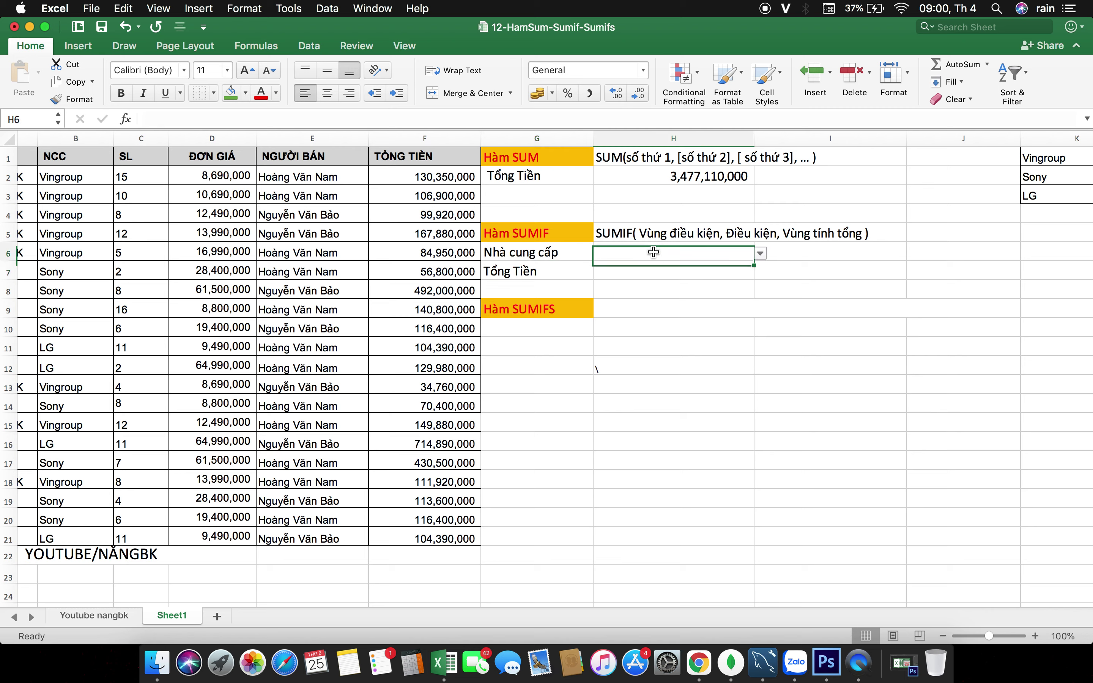
Start the total formula in H7 with B2:B21 as the condition range
left_click(670, 278)
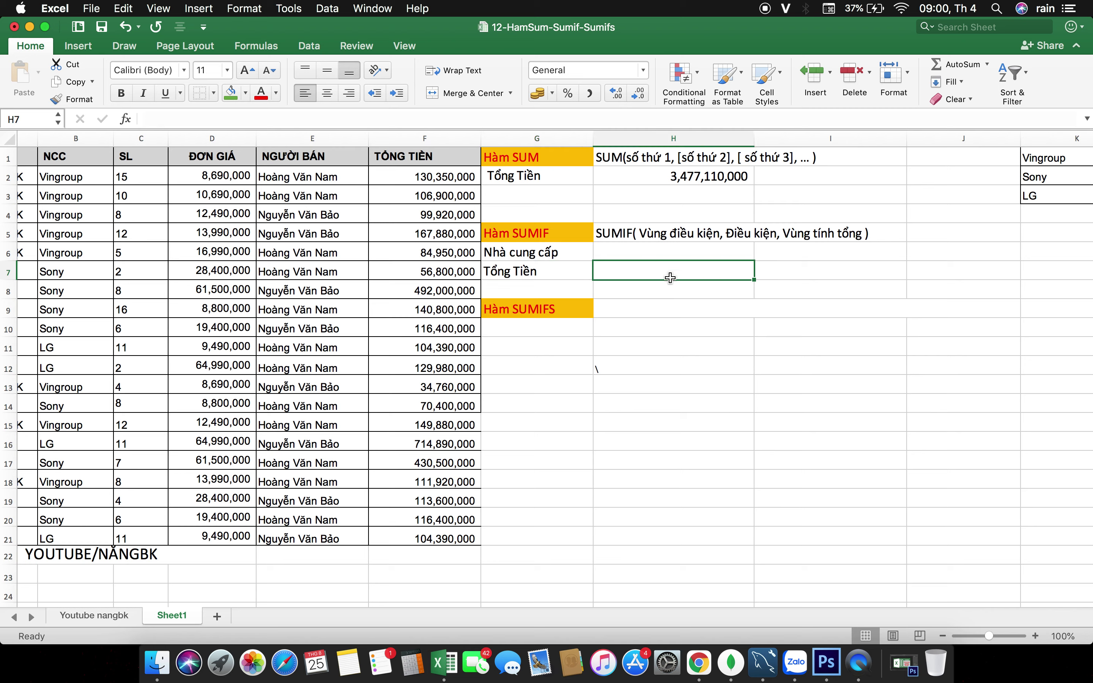
left_click(741, 254)
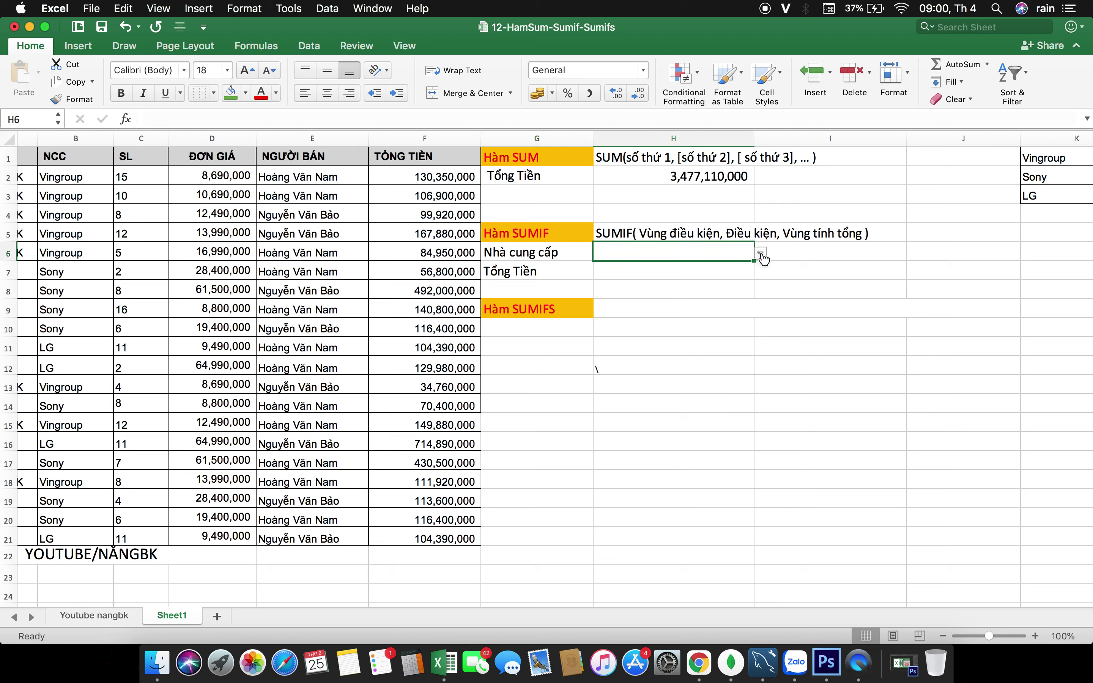
left_click(762, 255)
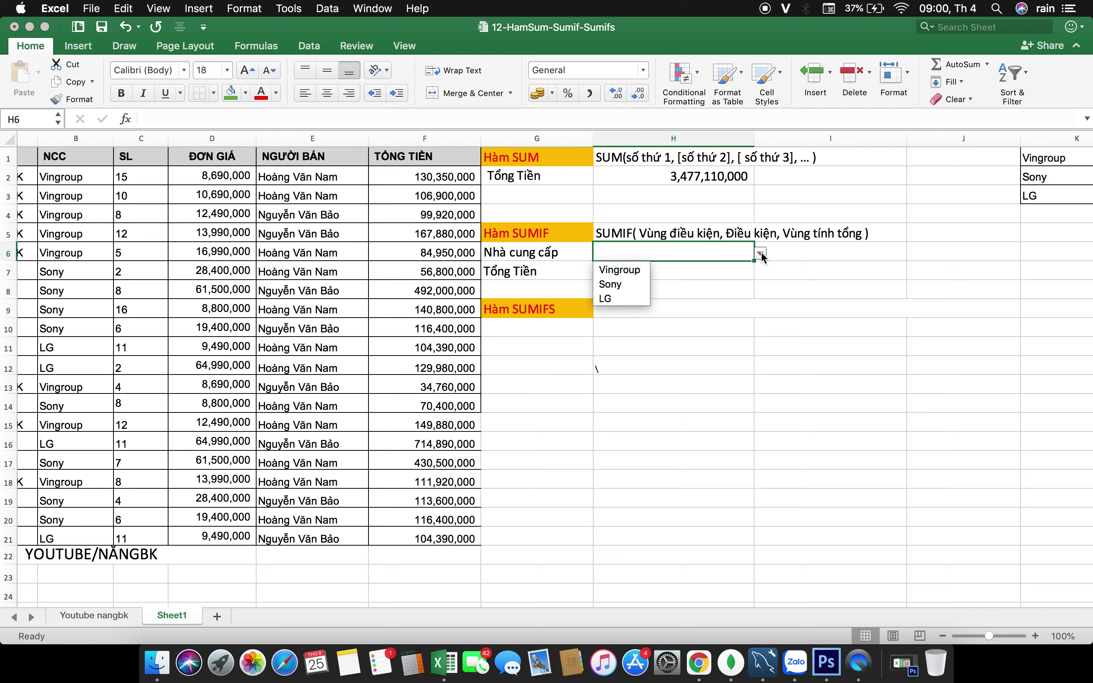
left_click(831, 277)
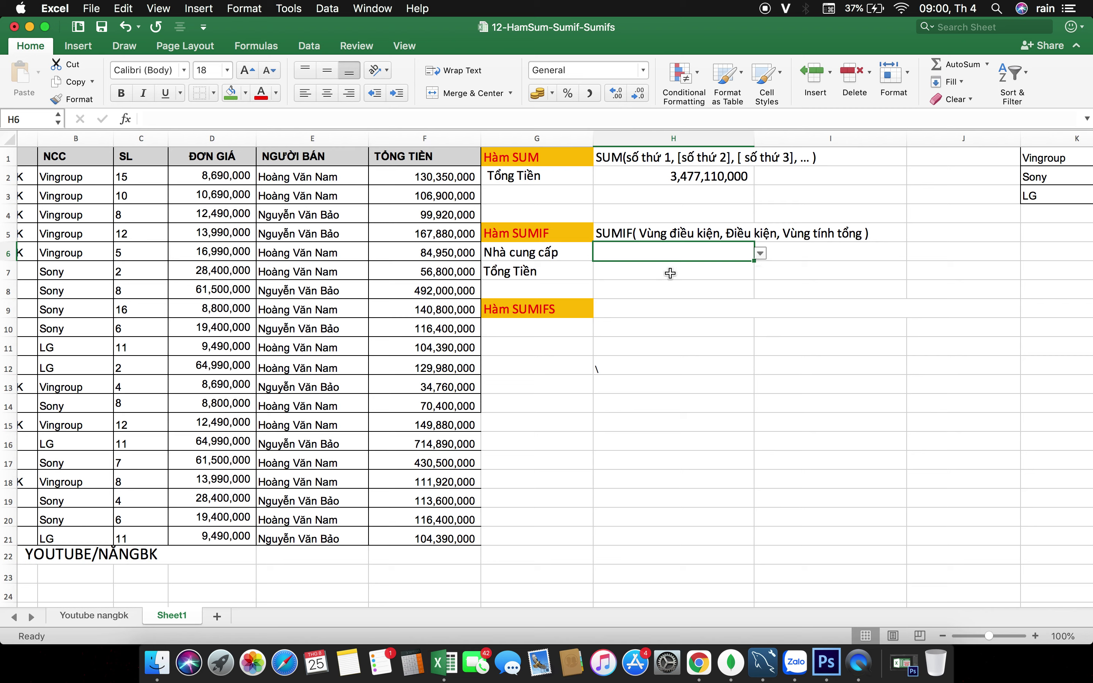
left_click(670, 273)
type("=sumif")
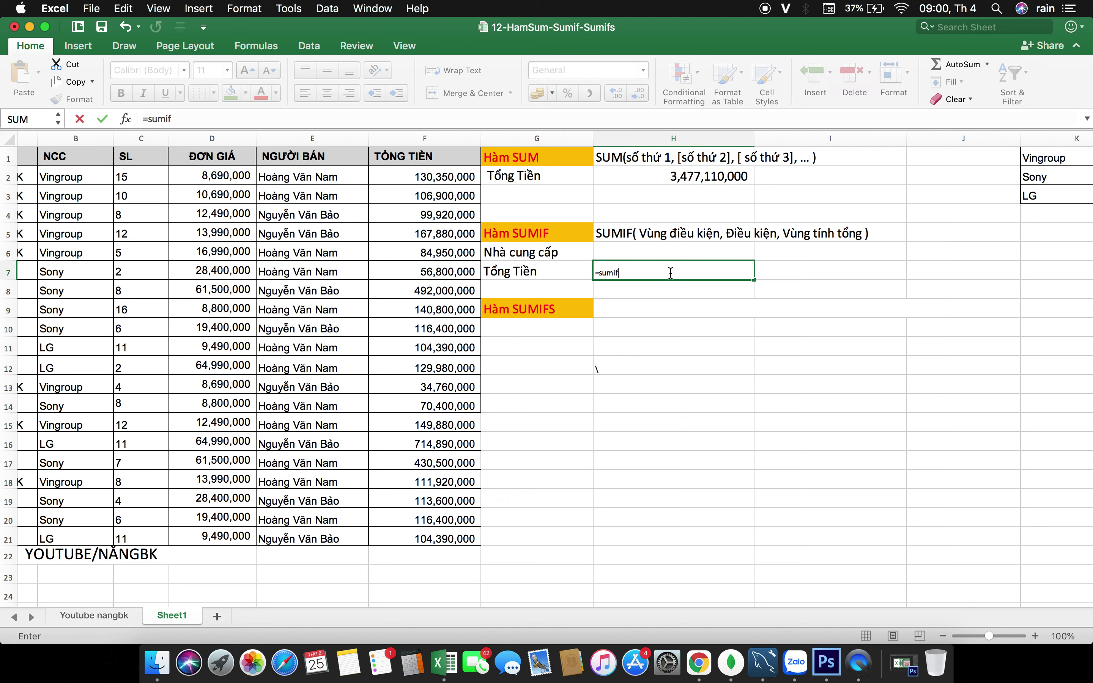
type("(")
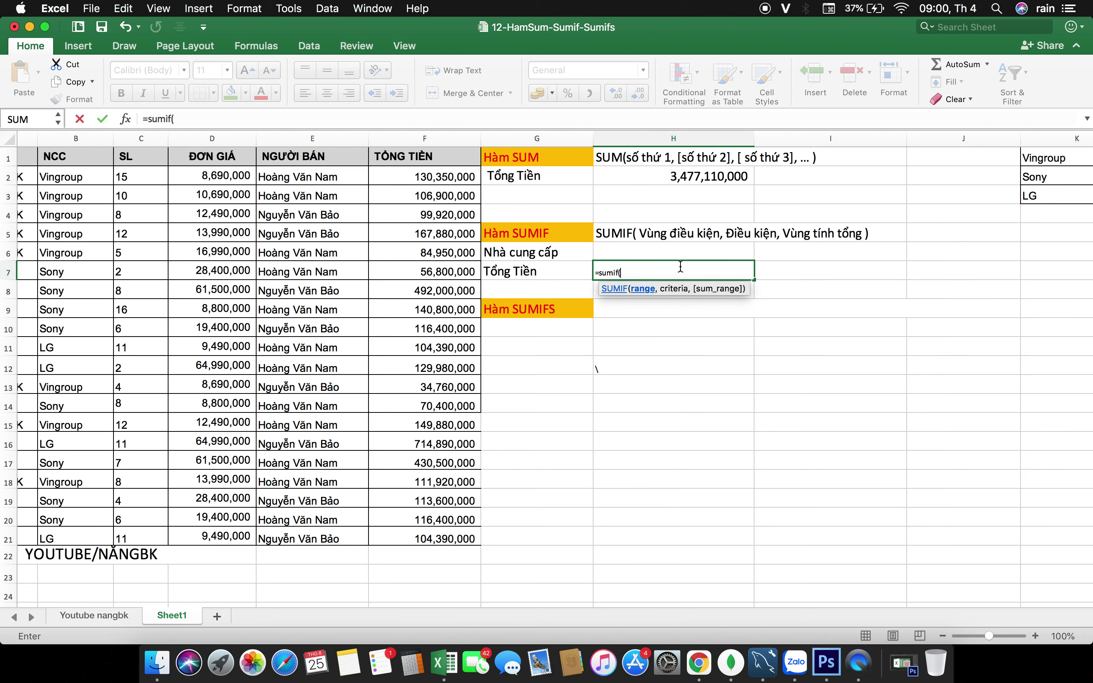
scroll(316, 253, "left", 3)
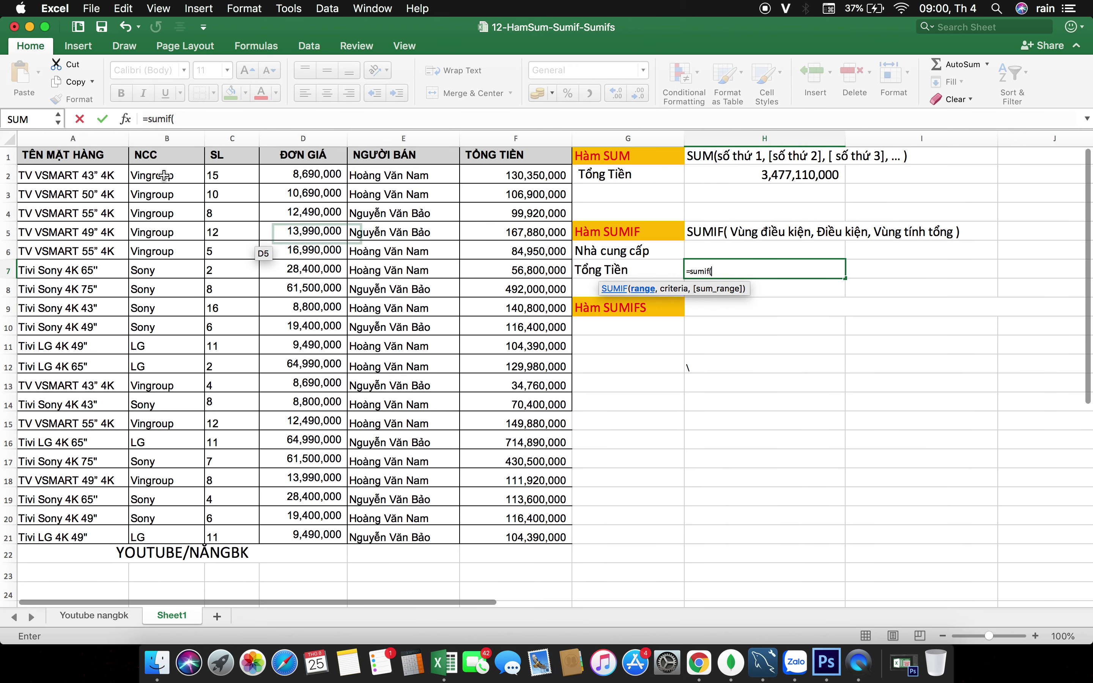
left_click(217, 175)
left_click(155, 177)
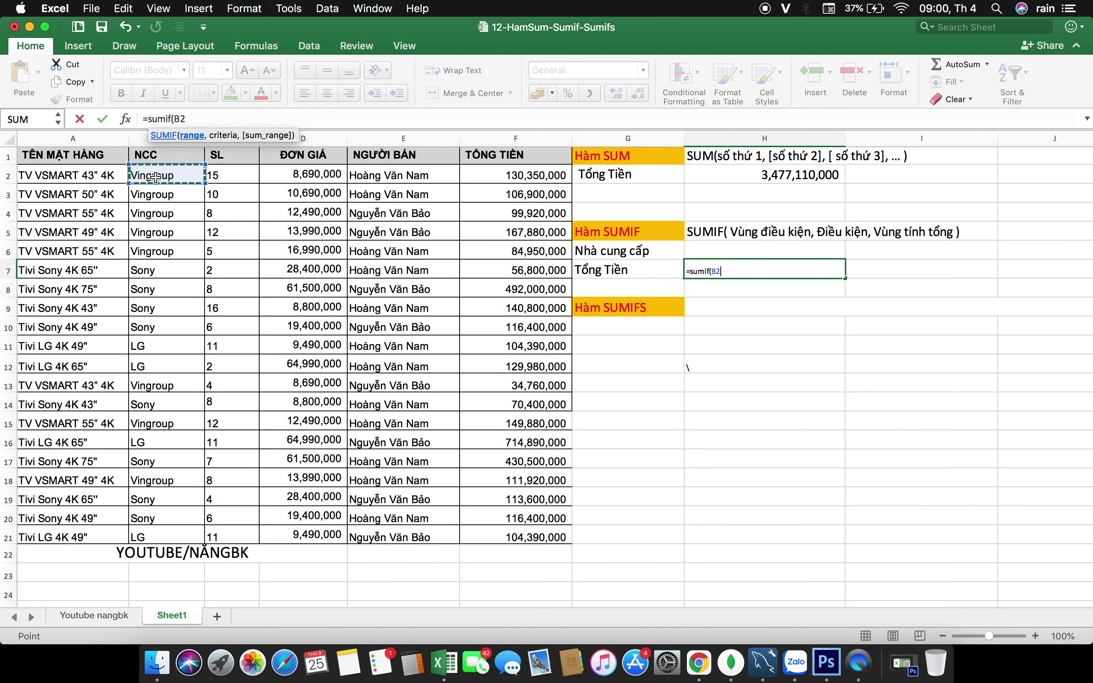
left_click(169, 537, "shift")
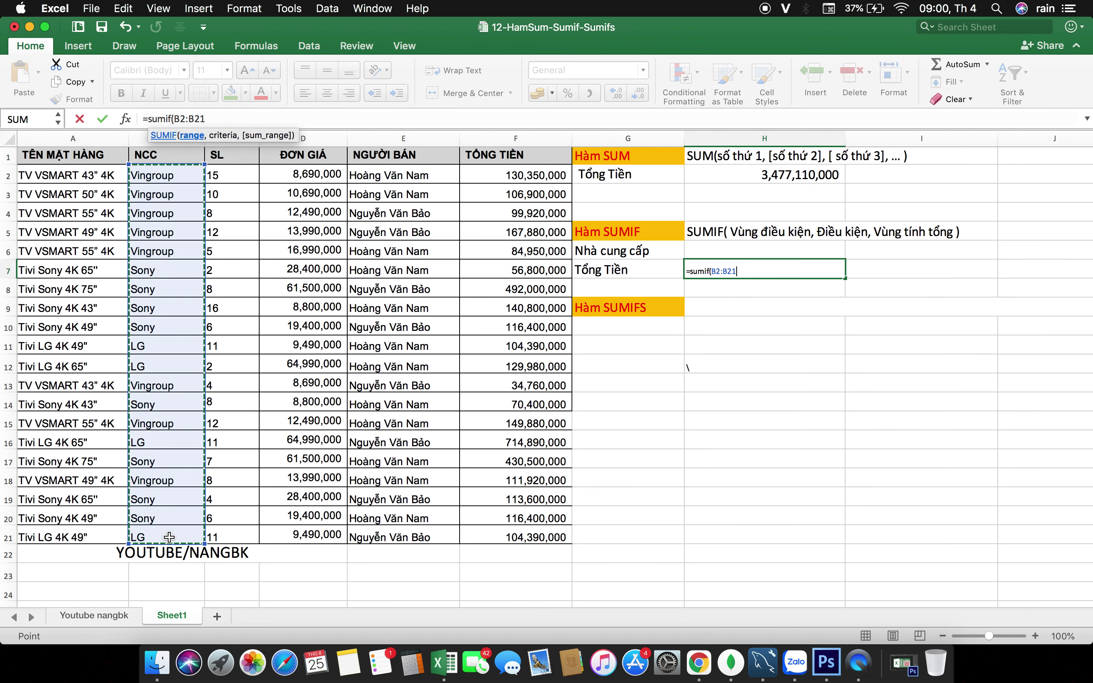
Finish H7 as =SUMIF(B2:B21,H6,F2:F21), using H6 as the criterion
type(",")
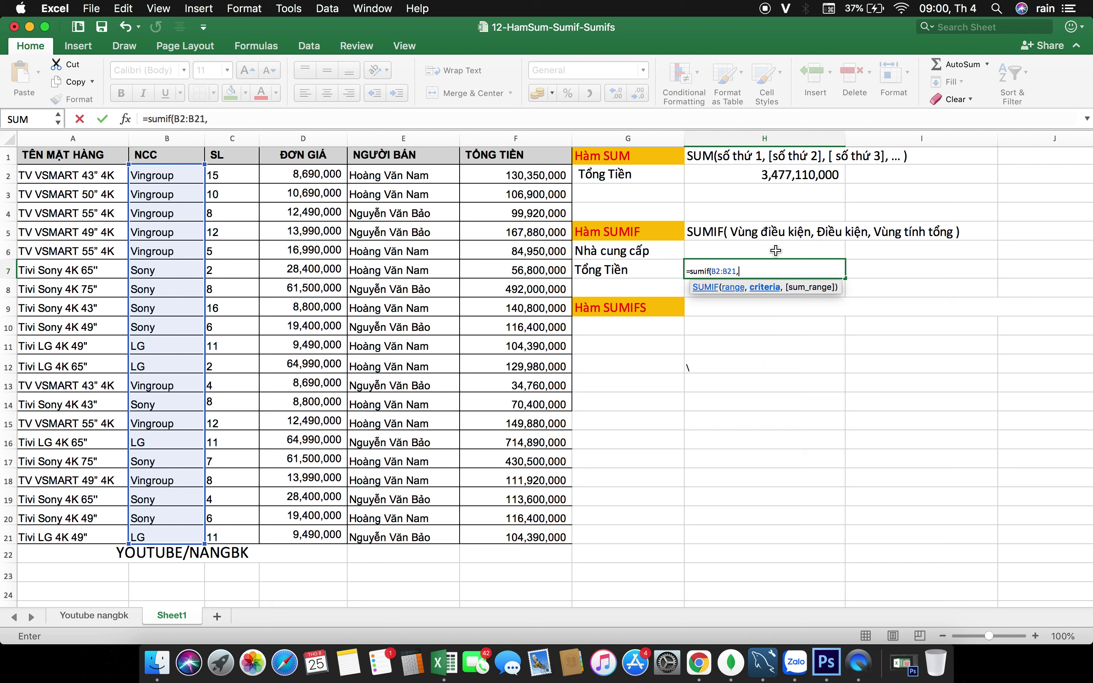
left_click(776, 250)
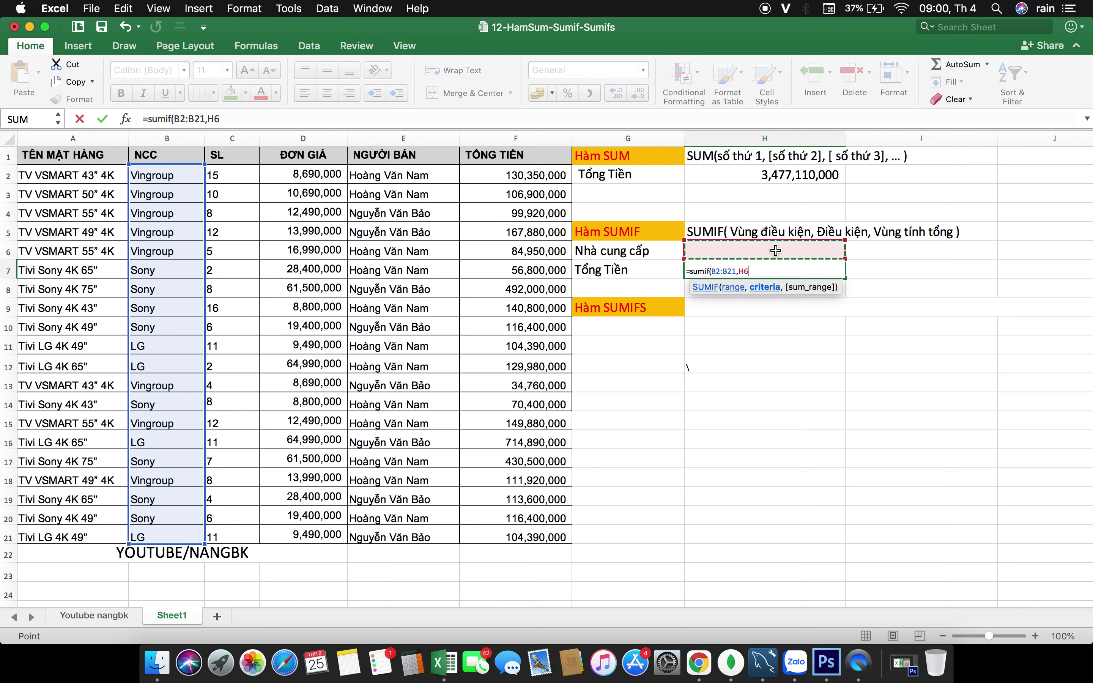
type(",")
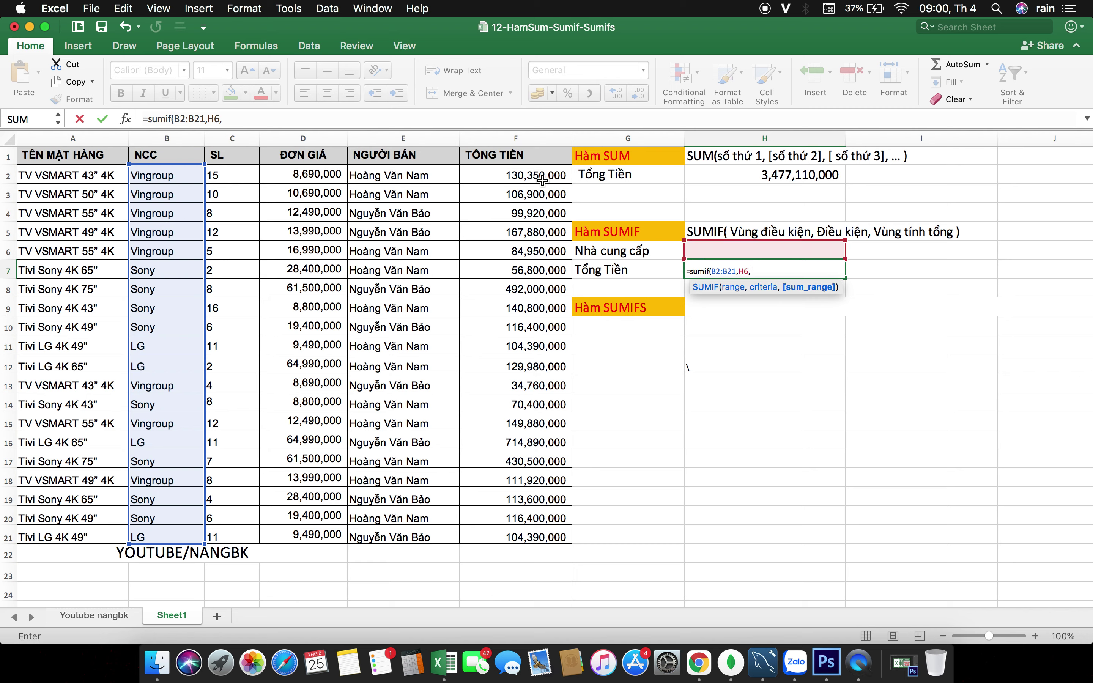
left_click(542, 180)
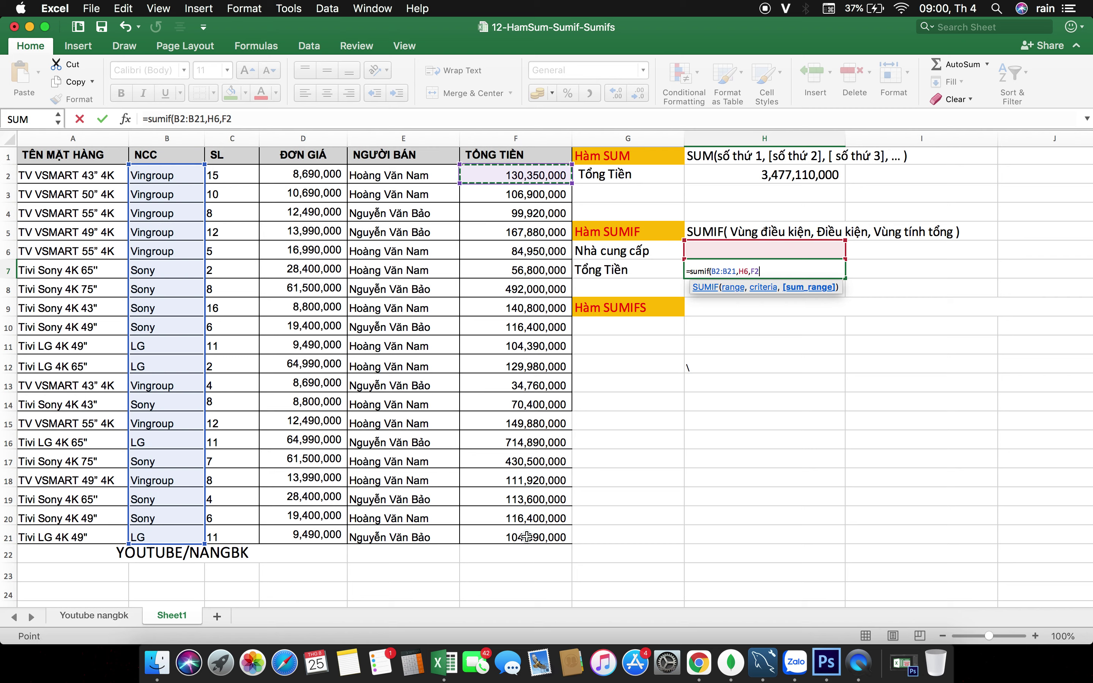
left_click_drag(526, 536, 527, 537)
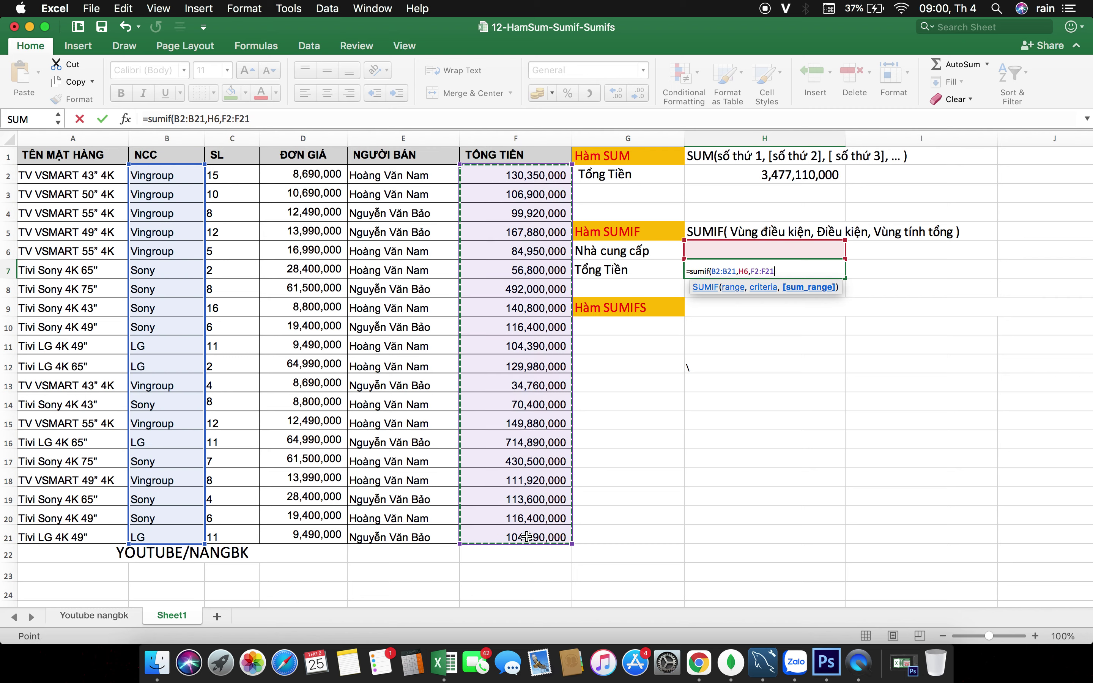
type(")")
key("Return")
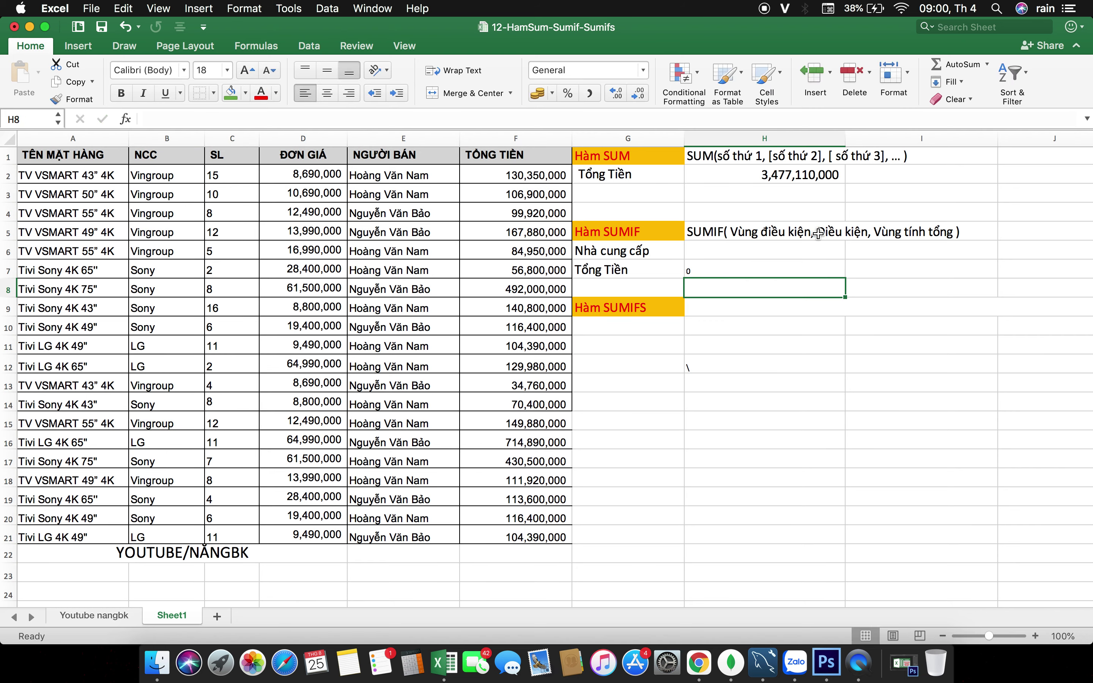
Delete the stray backslash from cell H12
left_click(812, 249)
left_click(740, 360)
key("Delete")
Set the H7 total's font size to 18
left_click(751, 254)
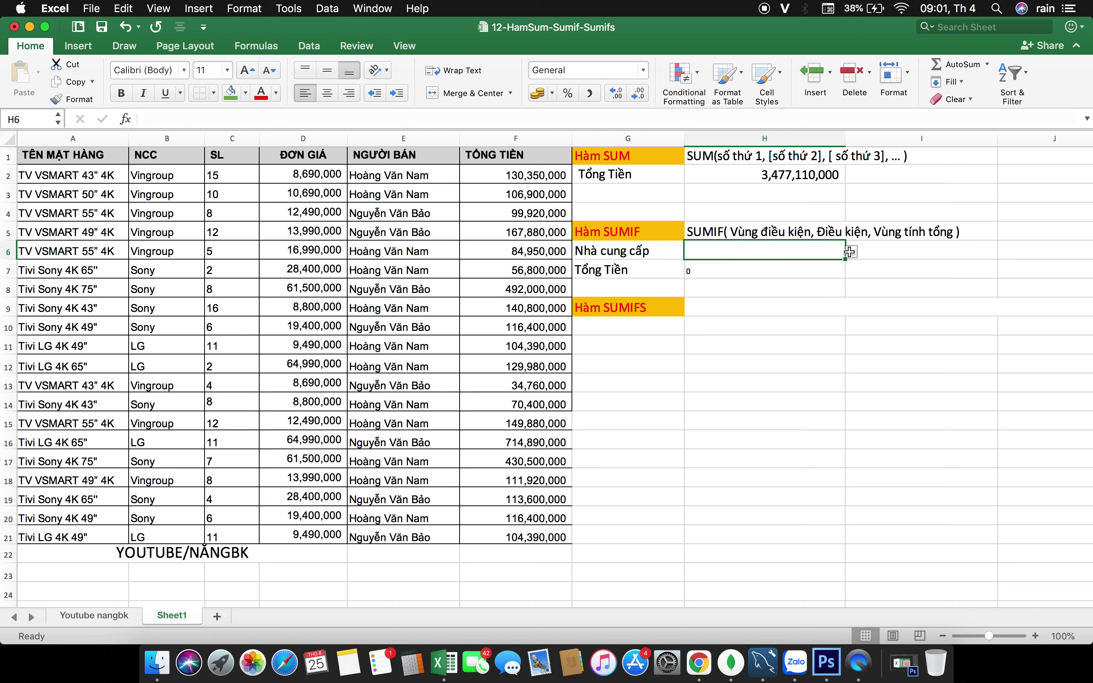
left_click(767, 268)
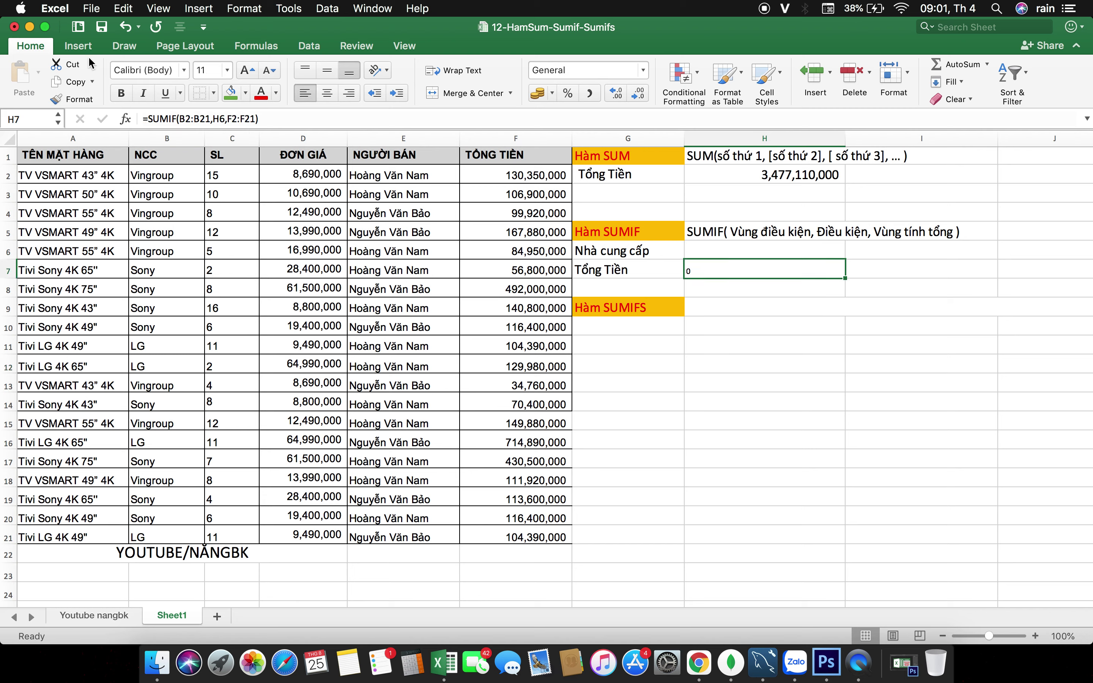
left_click(228, 72)
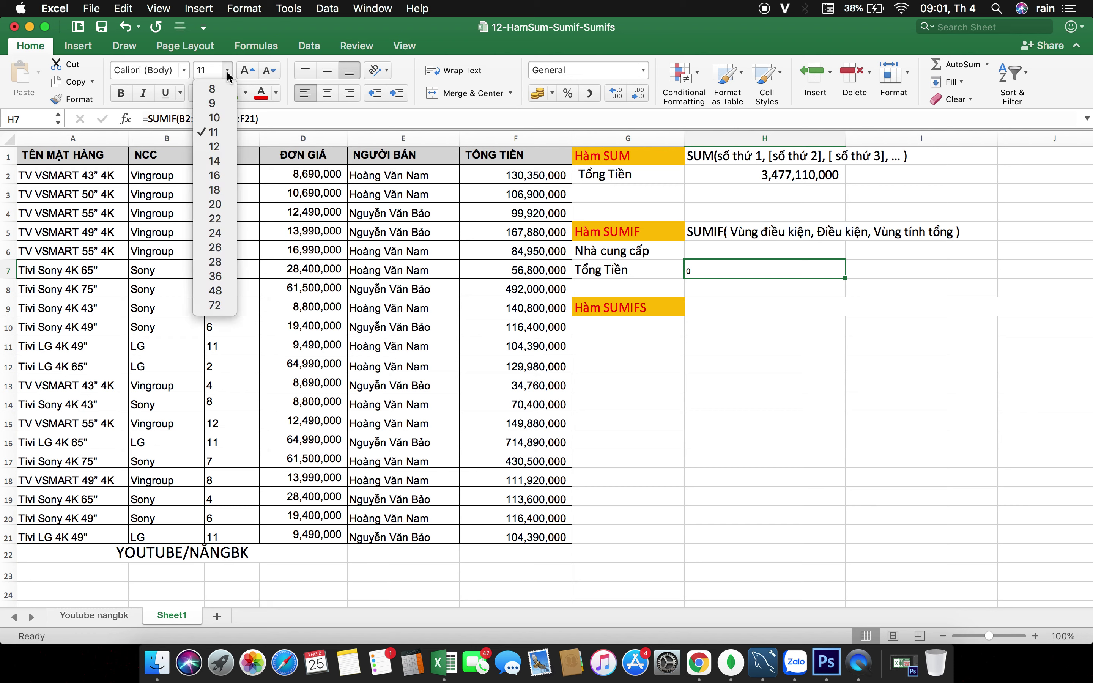
left_click(215, 190)
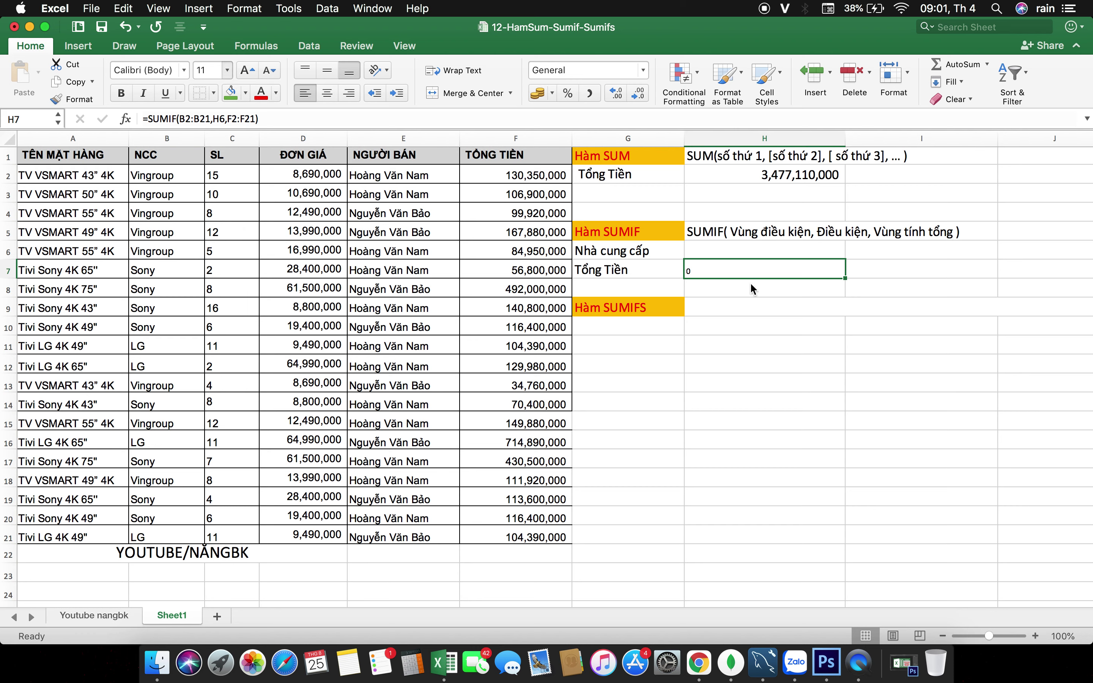
left_click(794, 249)
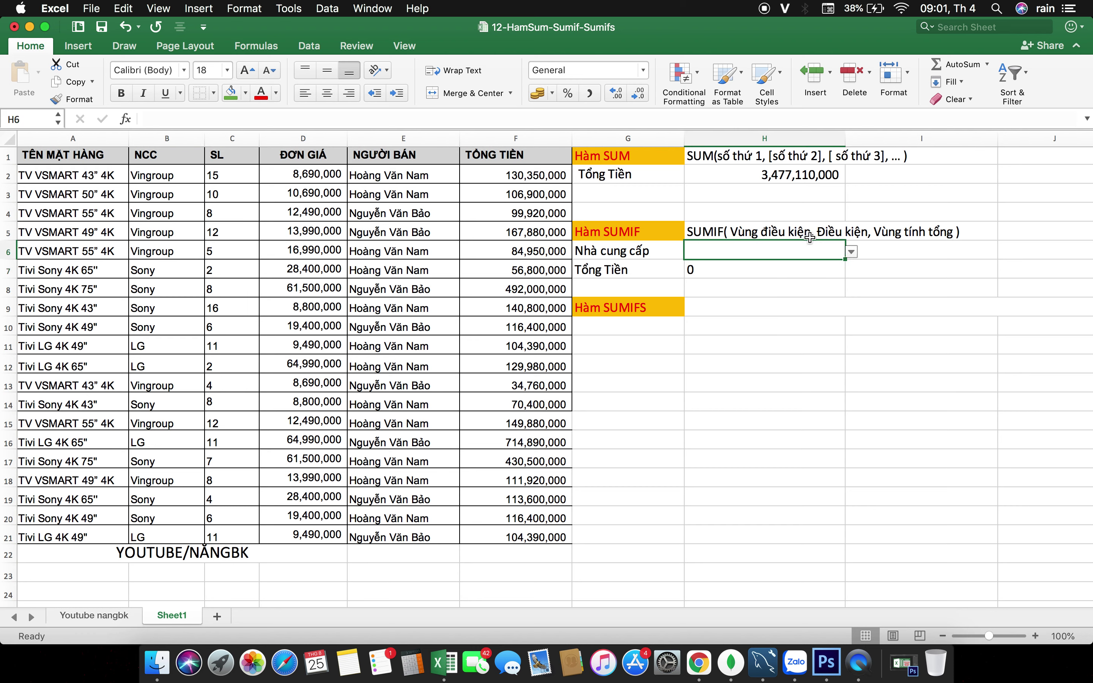
Review the H7 formula and pick Sony as the supplier in H6
left_click(851, 251)
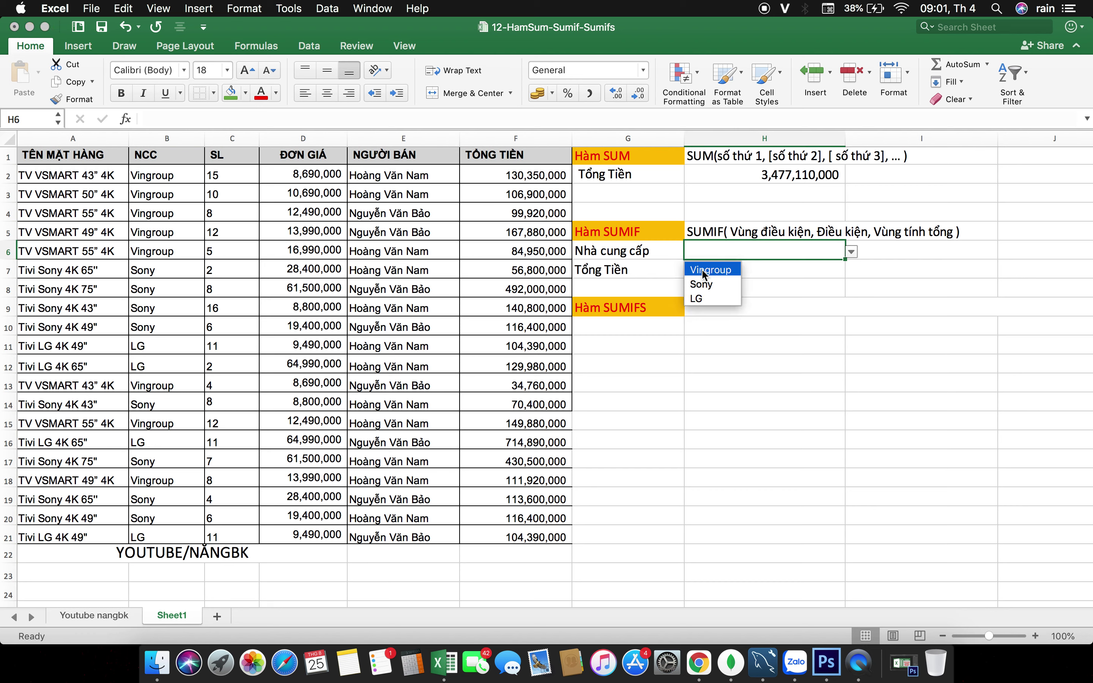
key("Escape")
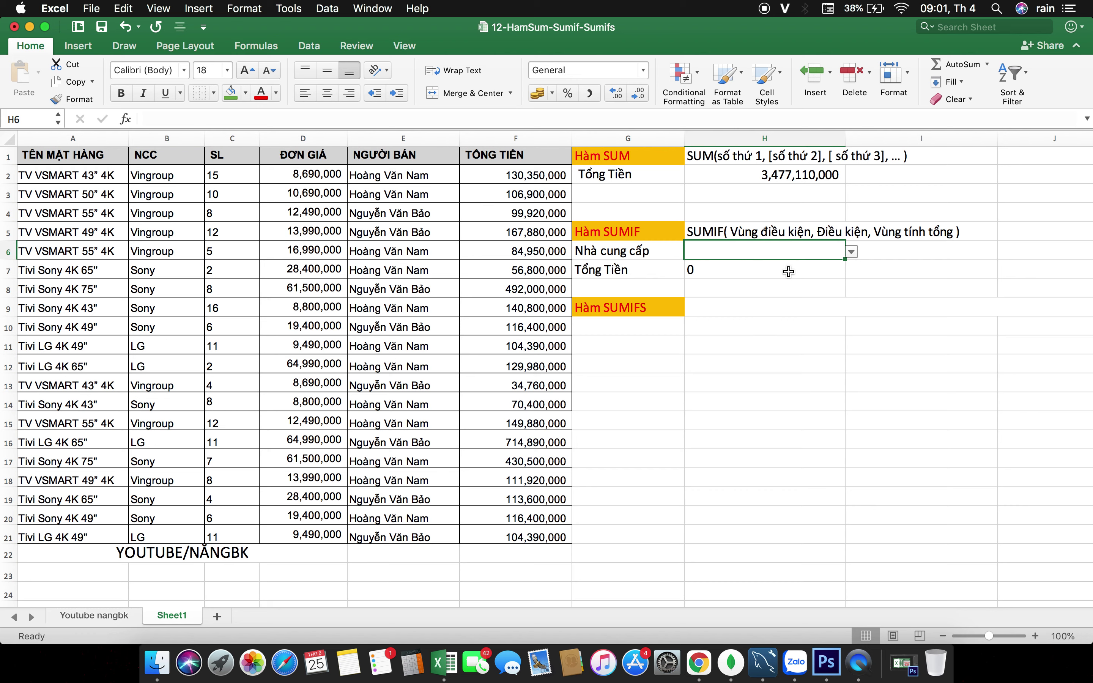
left_click(788, 271)
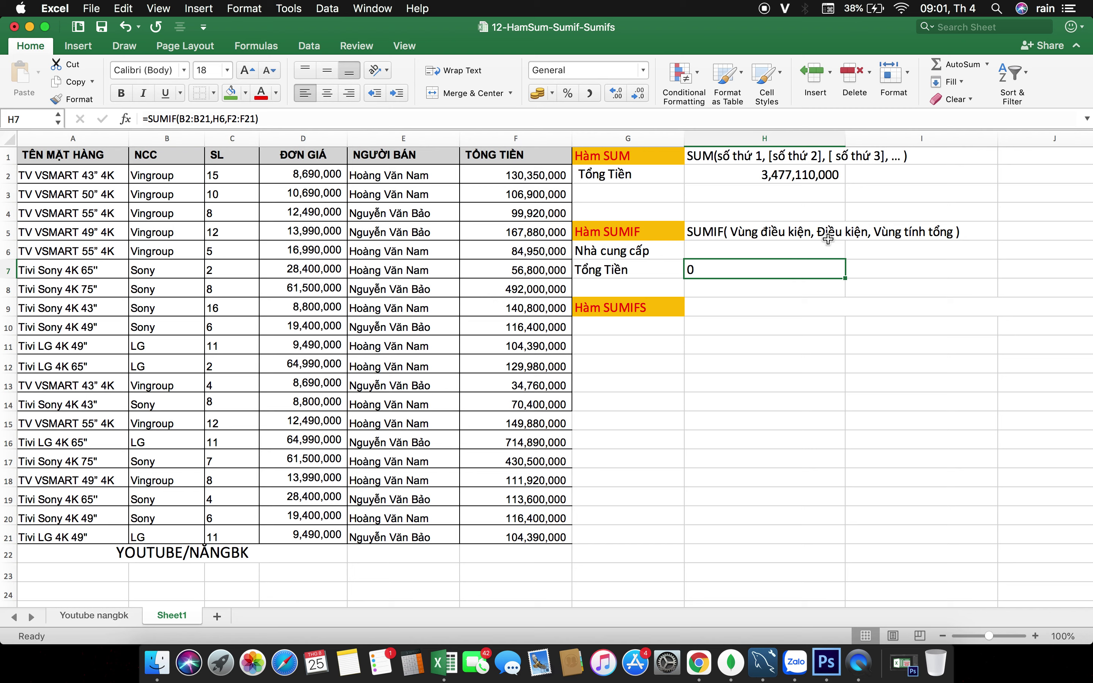
left_click(811, 258)
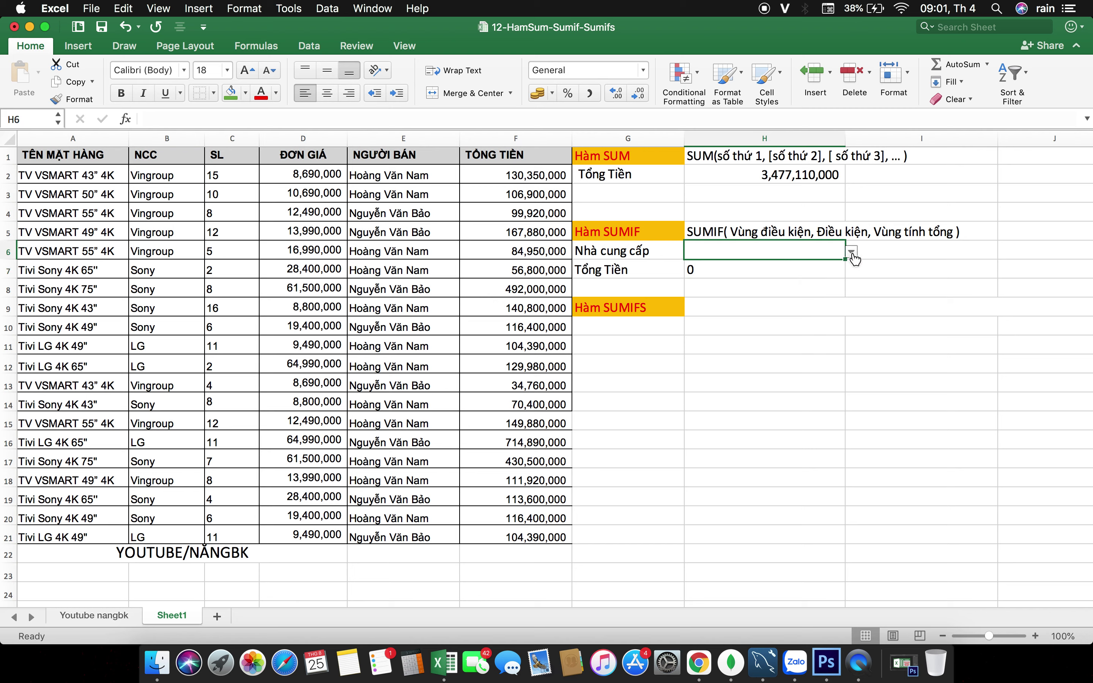
left_click(852, 252)
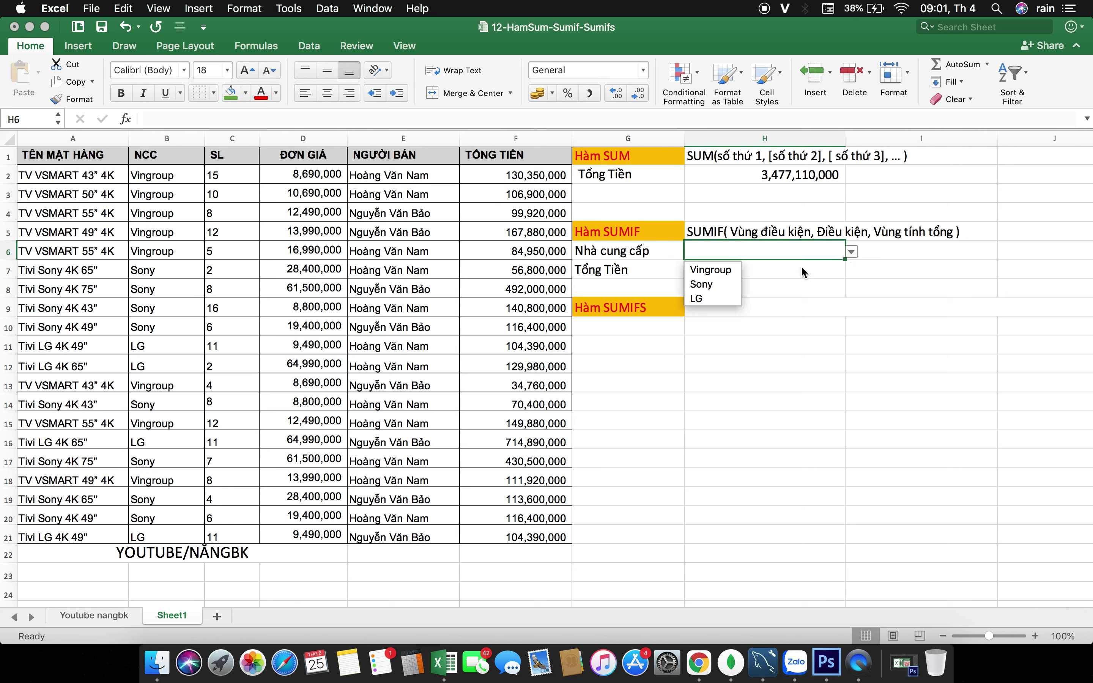
left_click(720, 285)
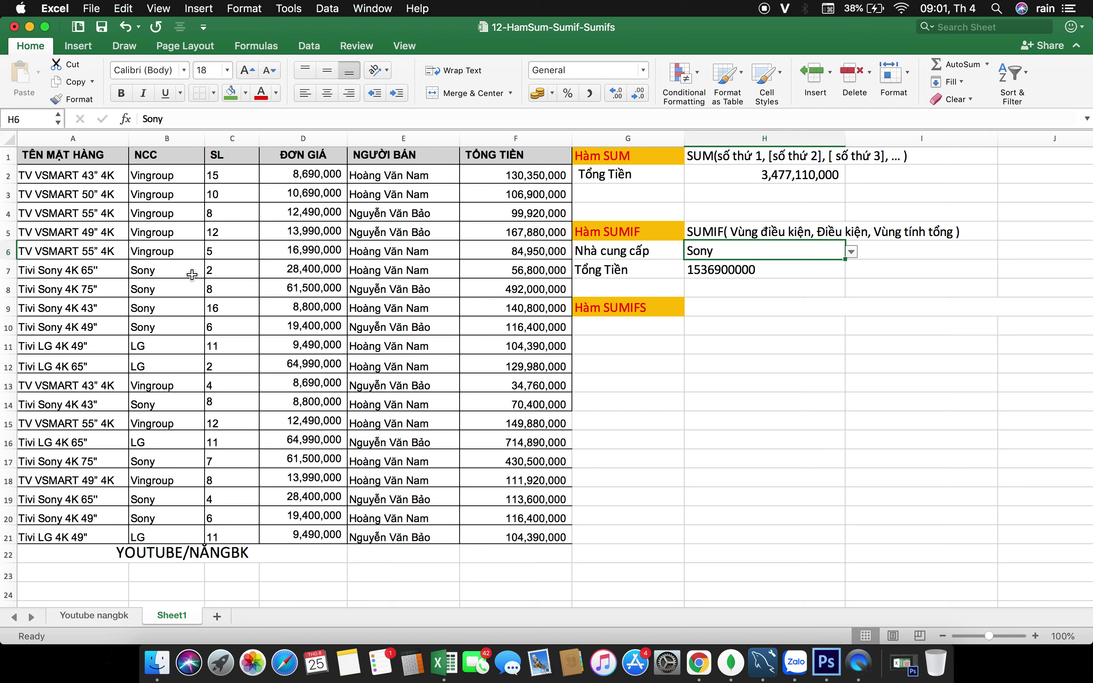
Test the H7 total by switching H6 through Vingroup, LG, Vingroup, then back to Sony
left_click(852, 254)
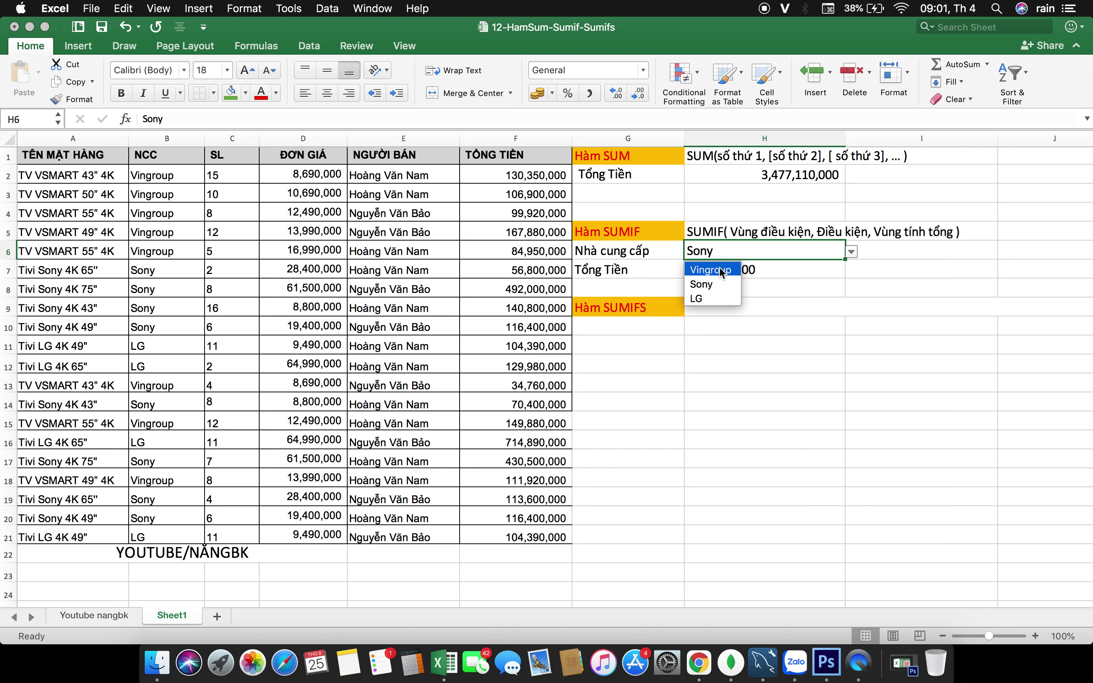
left_click(722, 270)
left_click(855, 257)
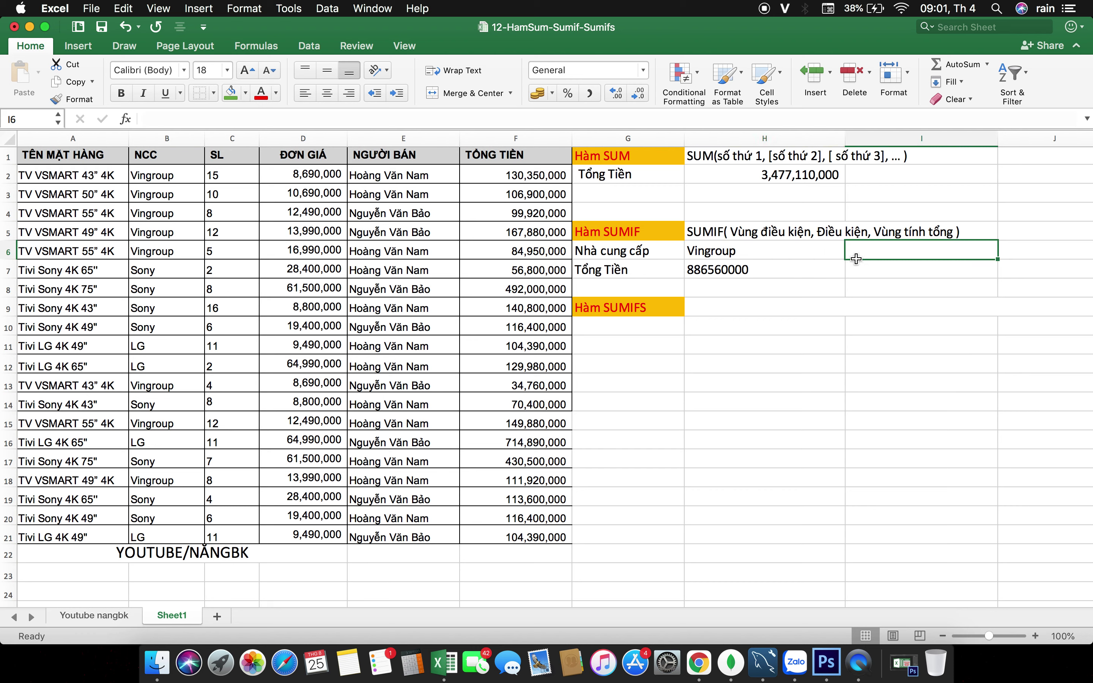
left_click(831, 254)
left_click(851, 252)
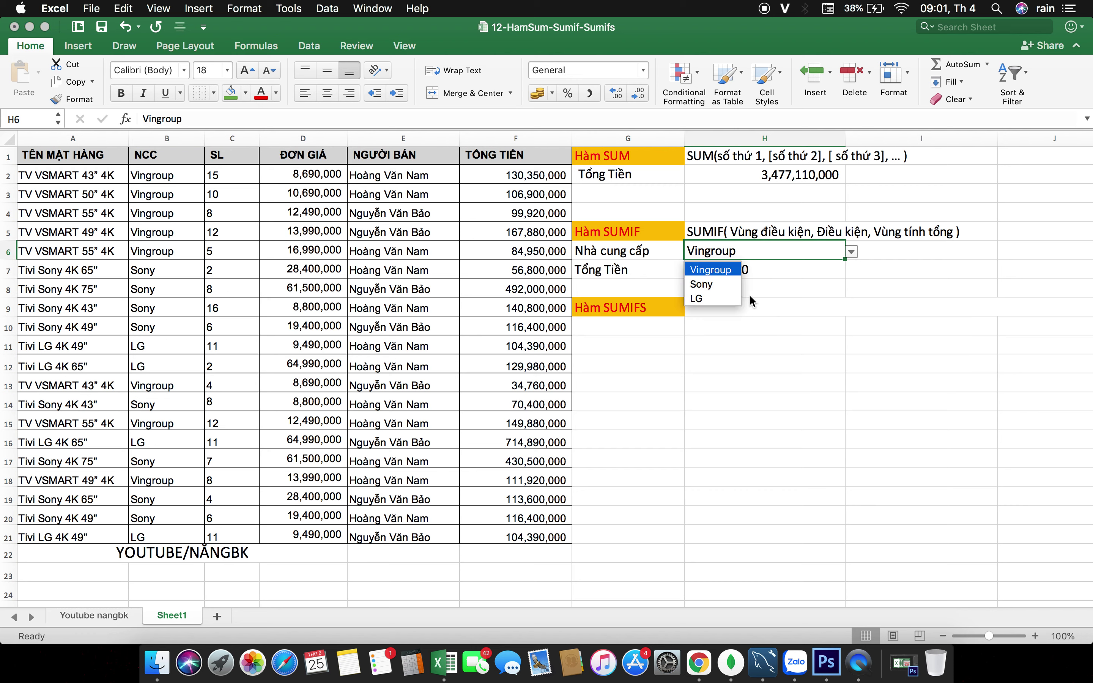
left_click(717, 298)
left_click(852, 252)
left_click(714, 271)
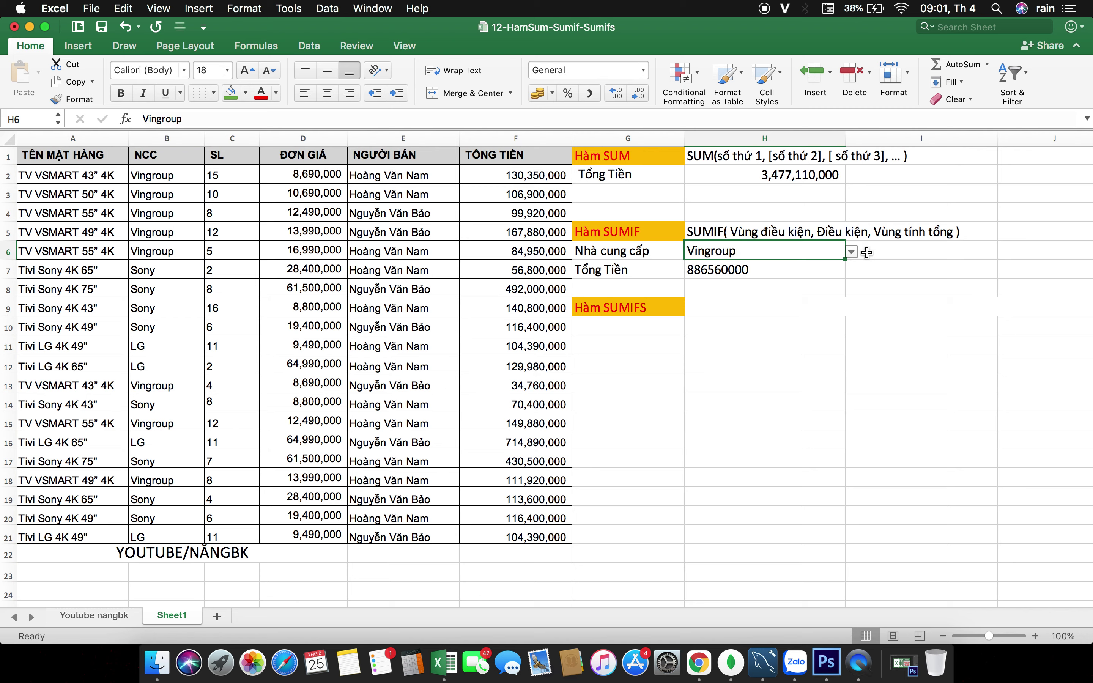
left_click(851, 252)
left_click(717, 285)
Check the labels and the H7 formula, keeping Sony selected in H6
left_click(927, 329)
left_click(805, 255)
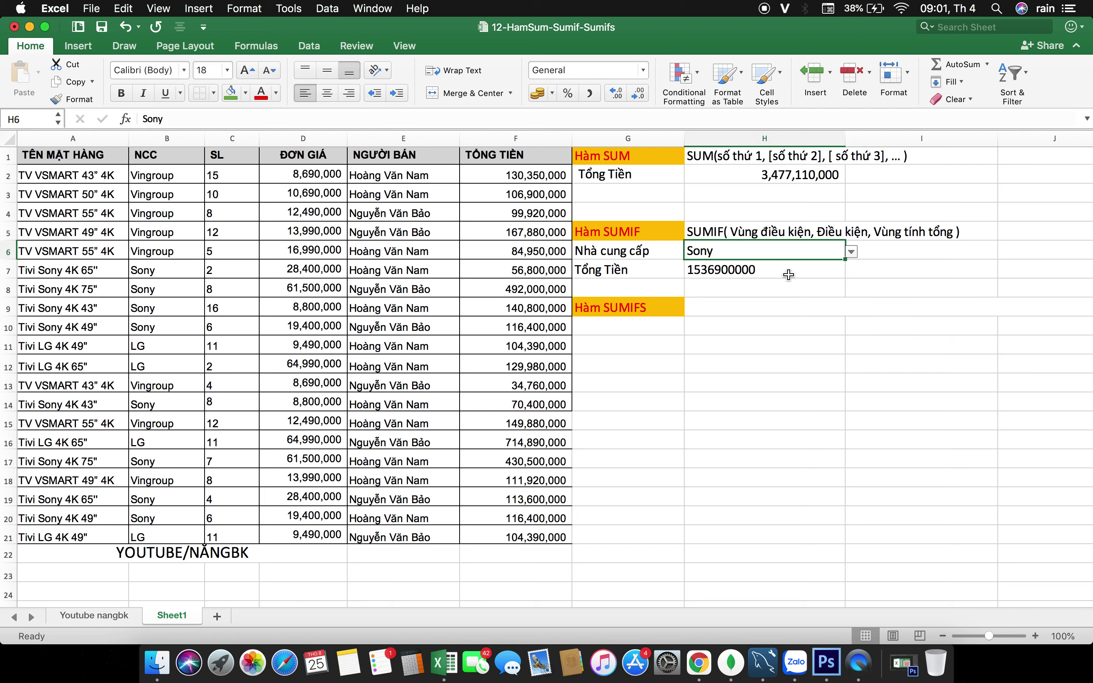
left_click(788, 275)
left_click(652, 256)
left_click(680, 272)
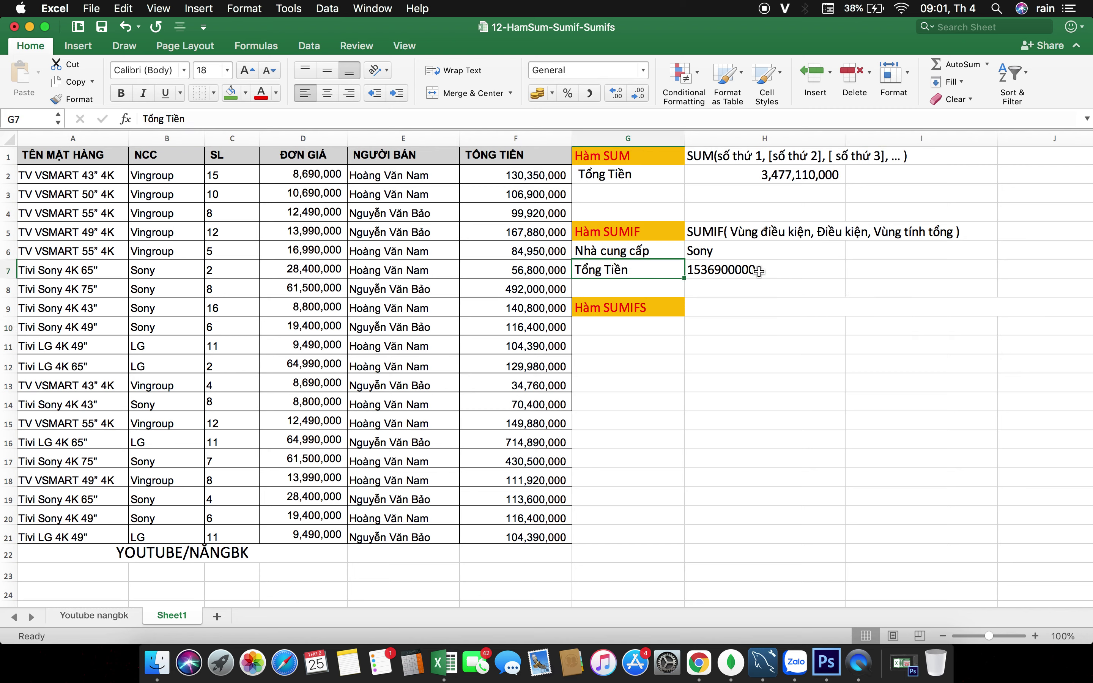
left_click(759, 274)
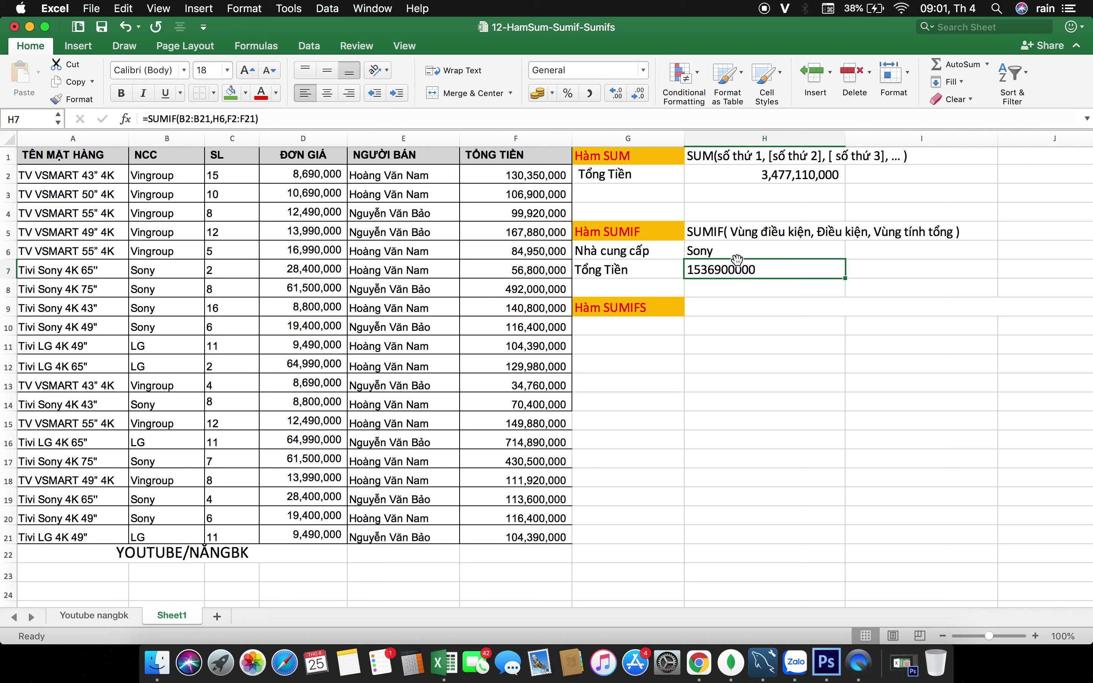
left_click(802, 253)
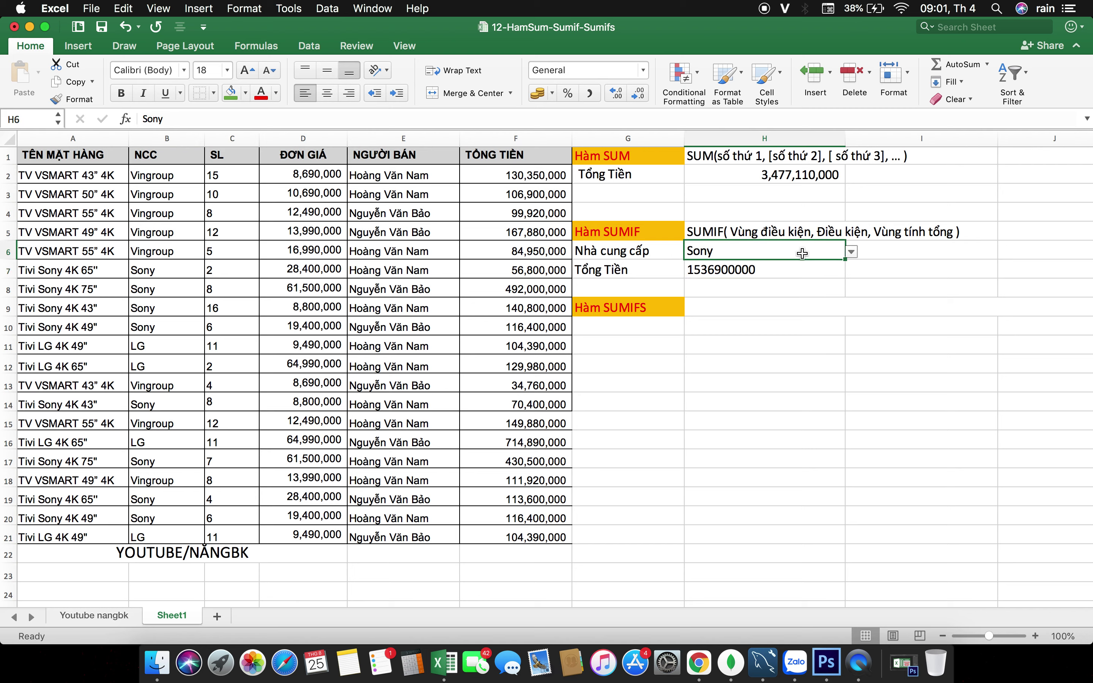
left_click(851, 253)
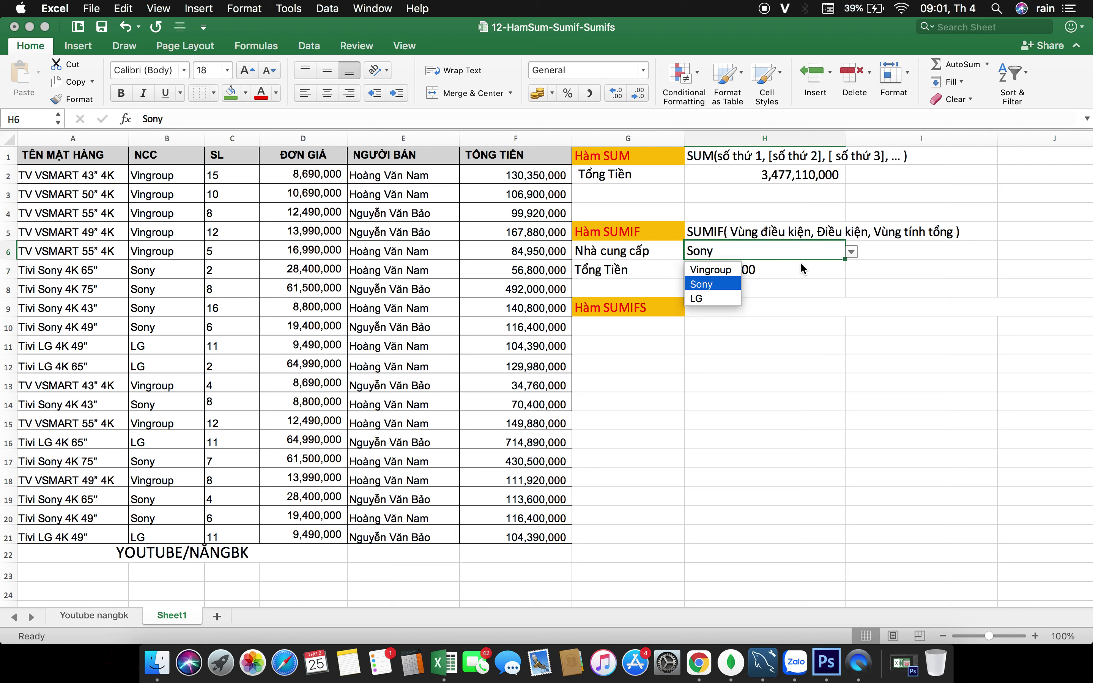
key("Escape")
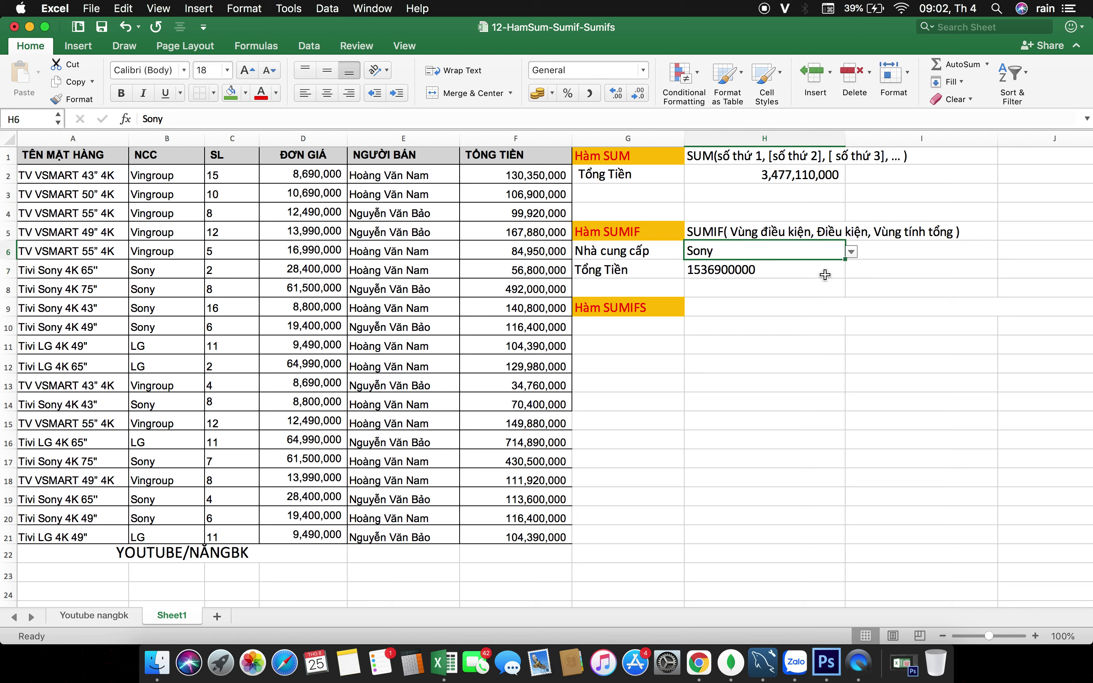
left_click(712, 322)
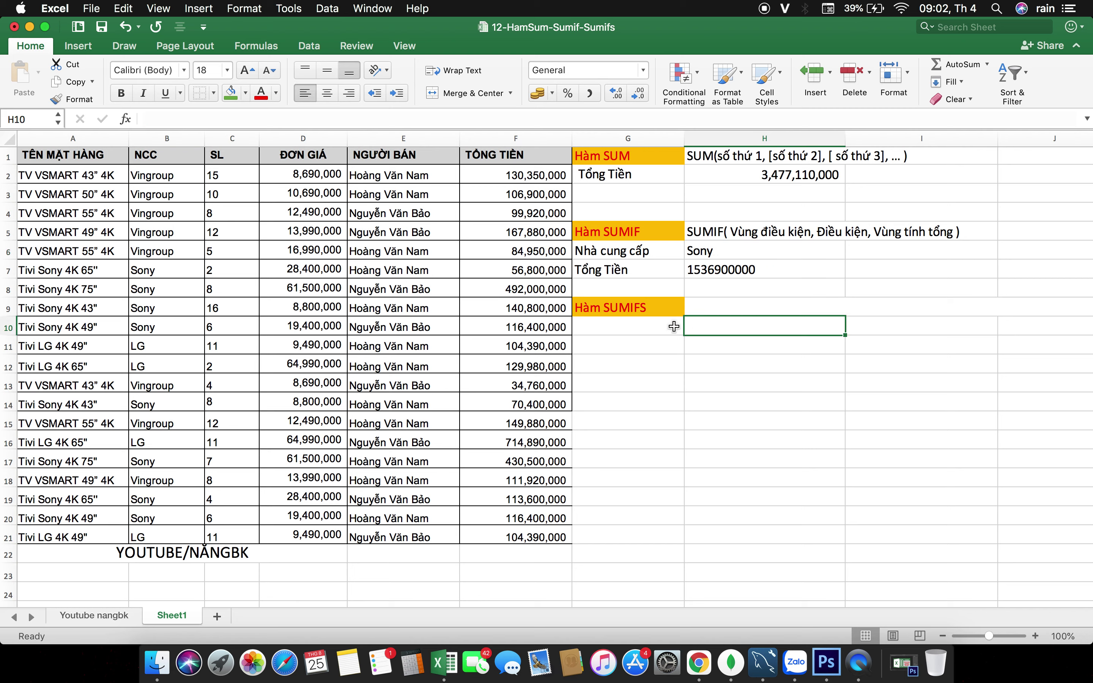
left_click(615, 306)
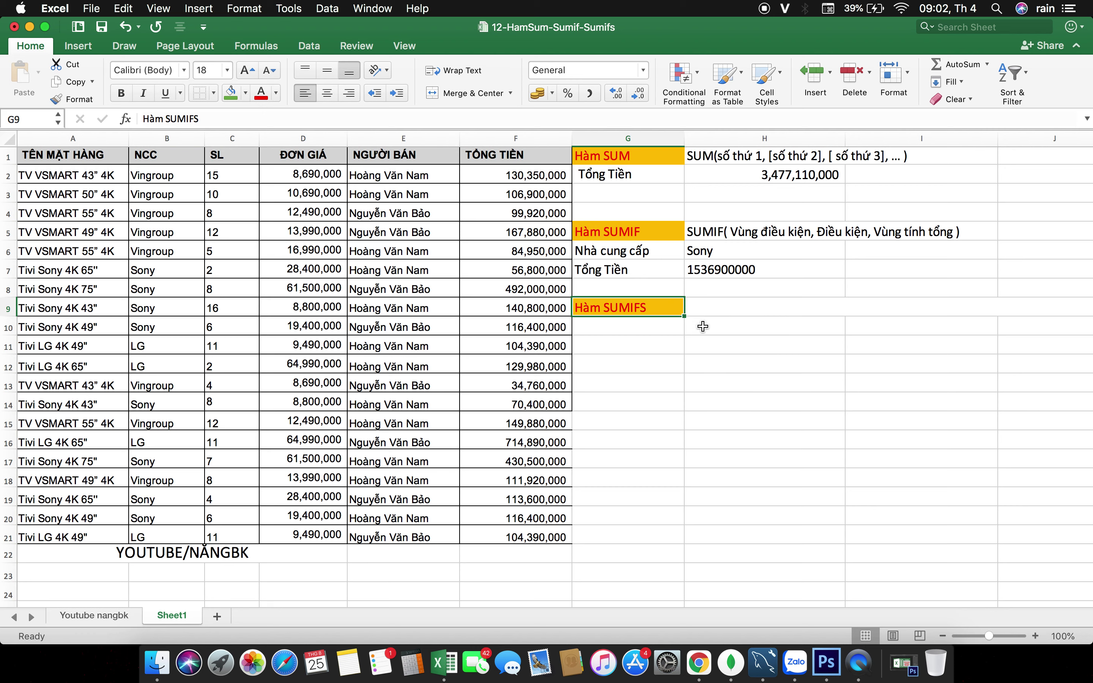
Begin the H9 note with 'SUMIFS(Vùng tính tổng', correcting typos along the way
left_click(713, 314)
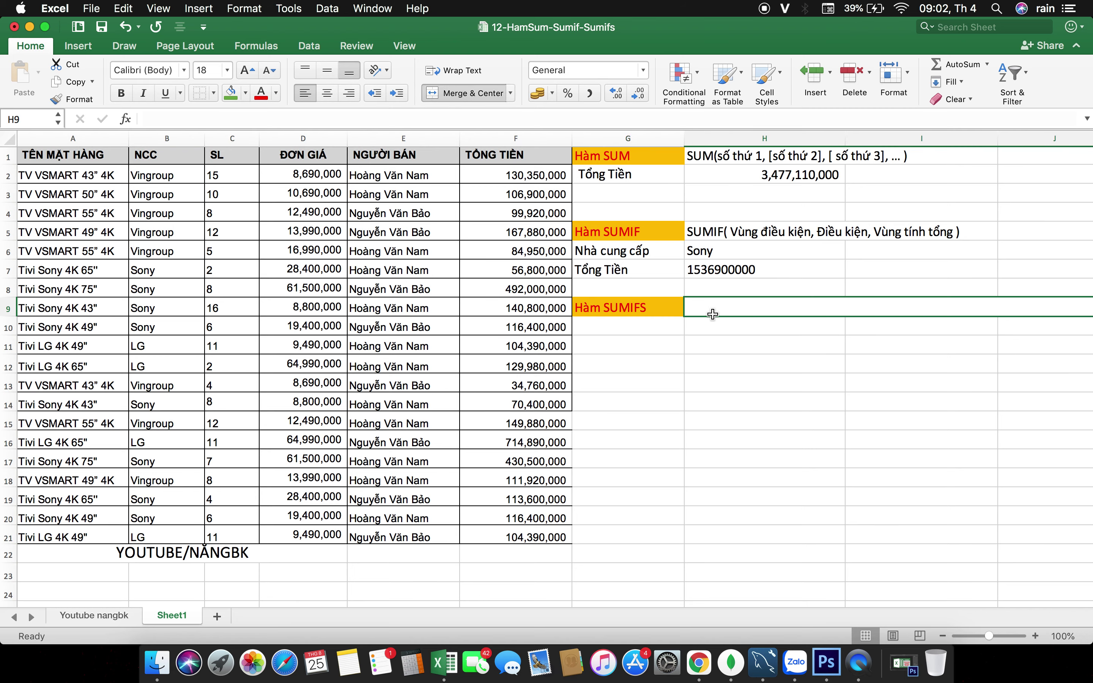
type("SUM")
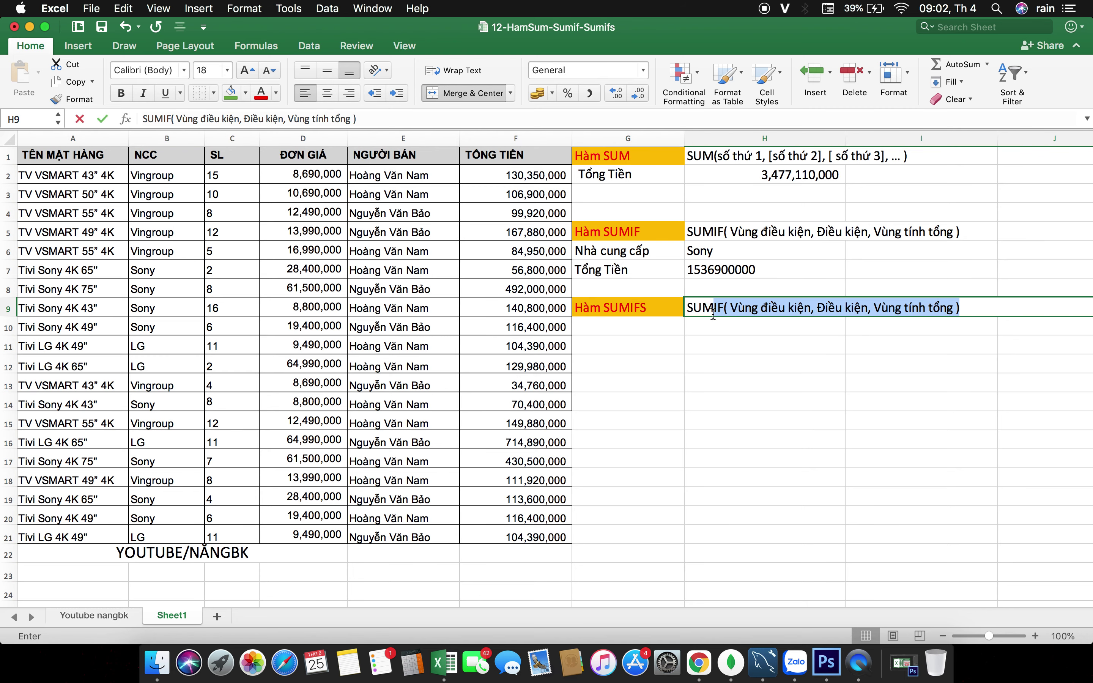
type("IFS(")
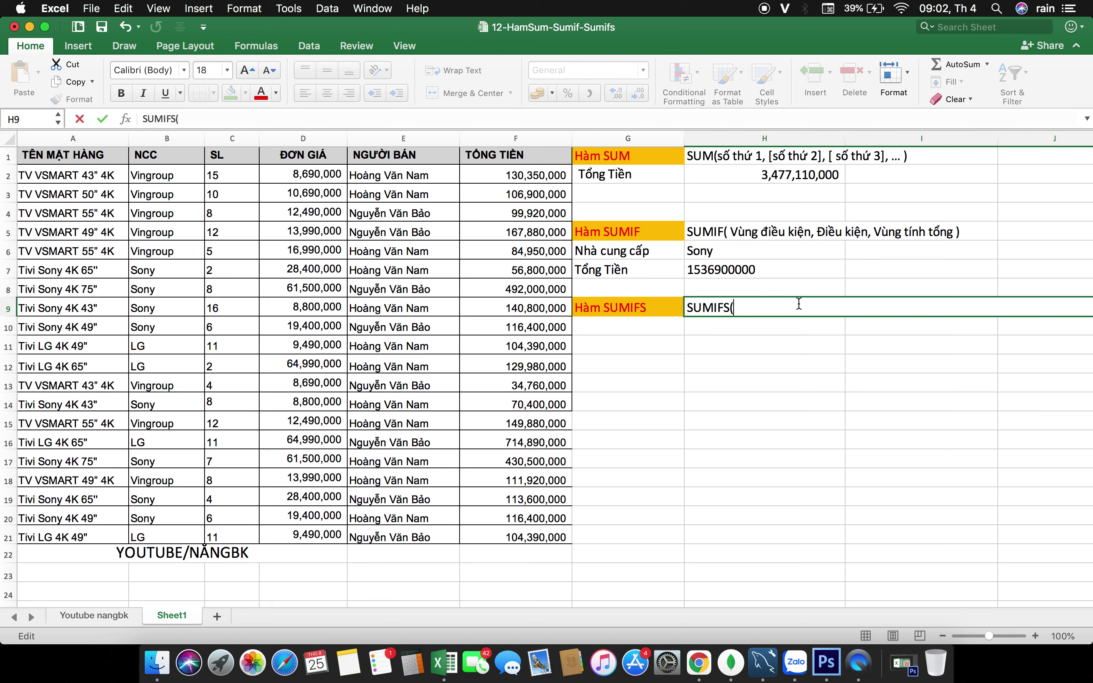
type("Vung")
type("f tính")
key("BackSpace")
key("BackSpace")
key("BackSpace")
type("ính toongr,")
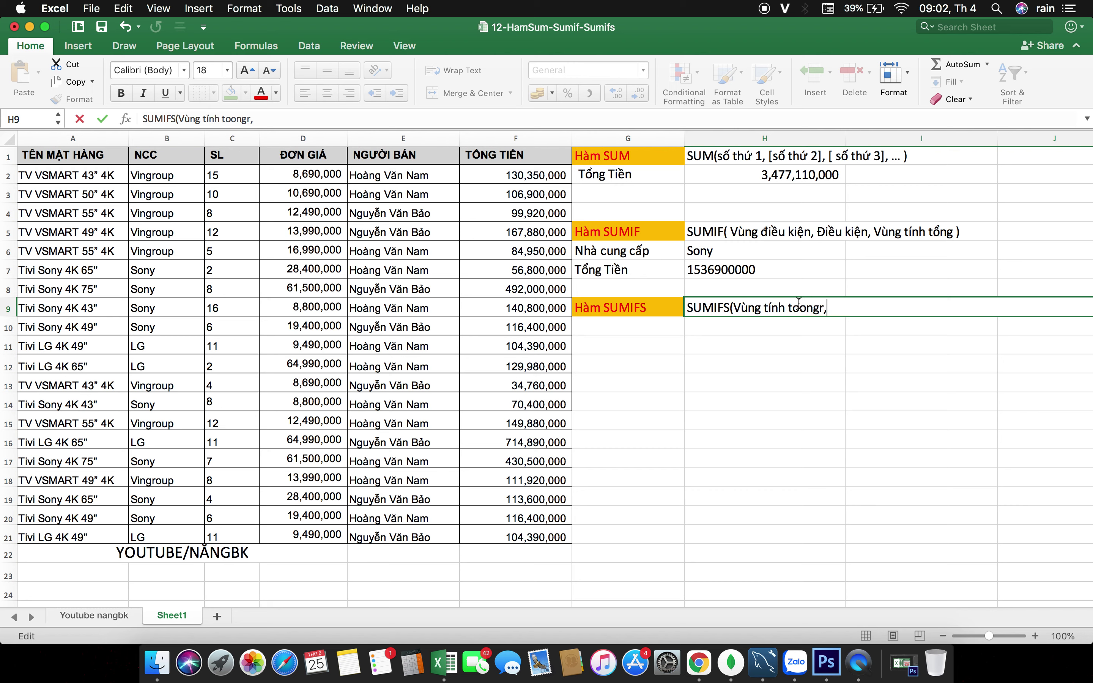
key("BackSpace")
key("BackSpace")
type("ôn")
Complete the note with ', Vùng đk1, đk1, Vùng đk2, đk2)' and commit it
type("ùng")
key("BackSpace")
key("BackSpace")
key("BackSpace")
type("ùng đk1,")
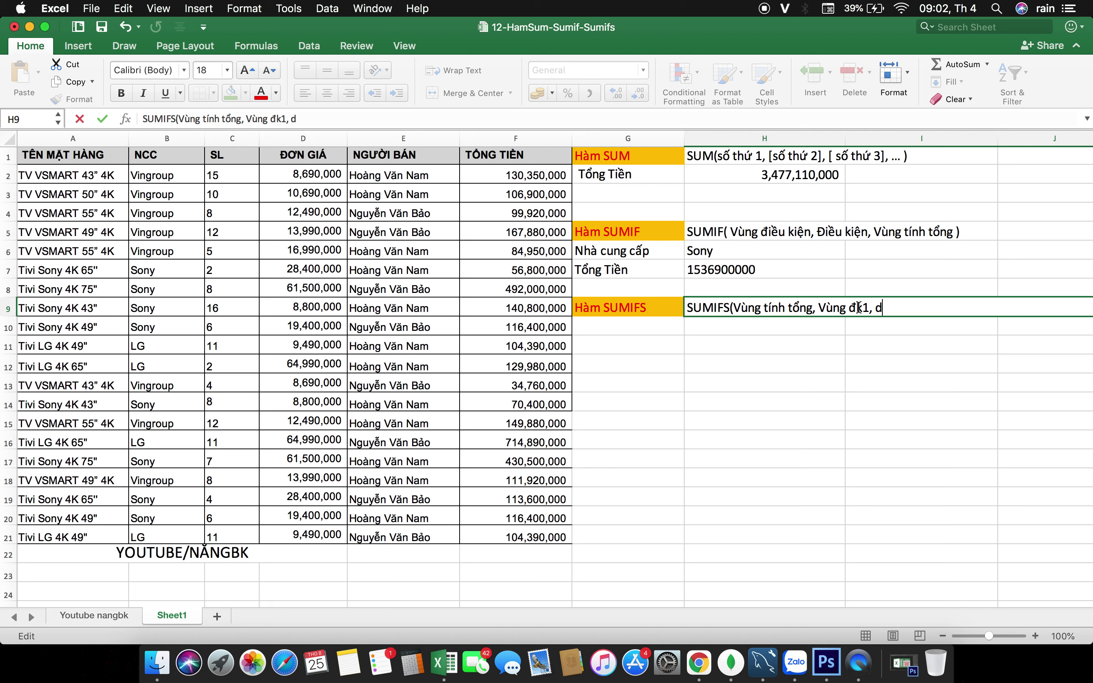
type("dk1")
type("Vung")
type("g dk2,")
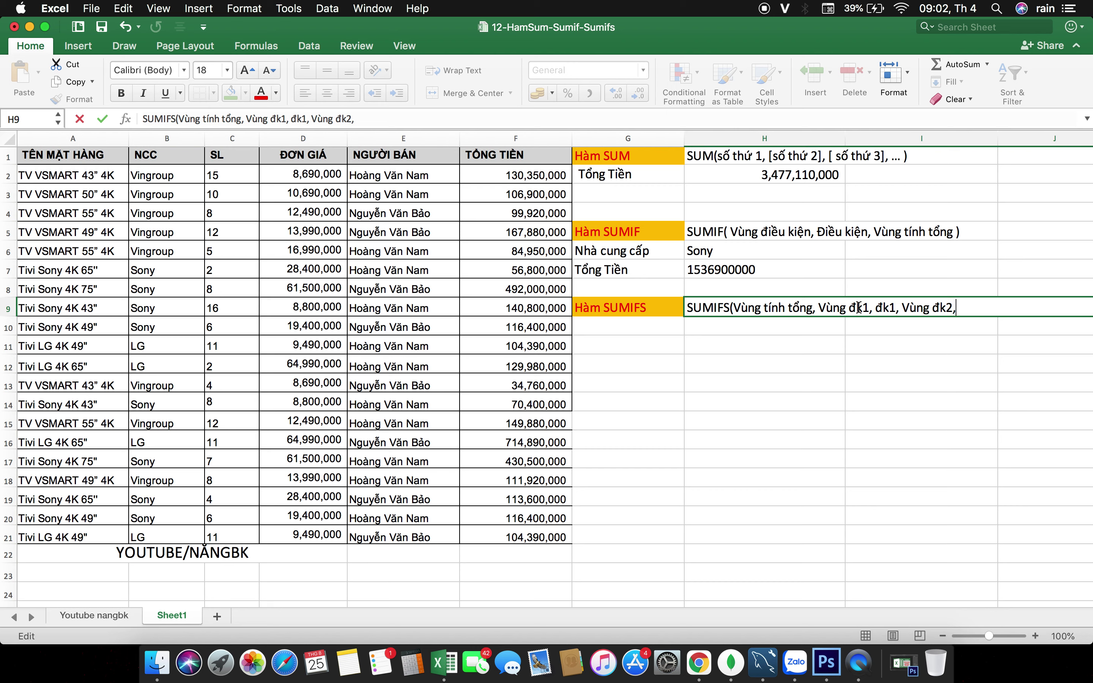
type("đk2)")
key("Return")
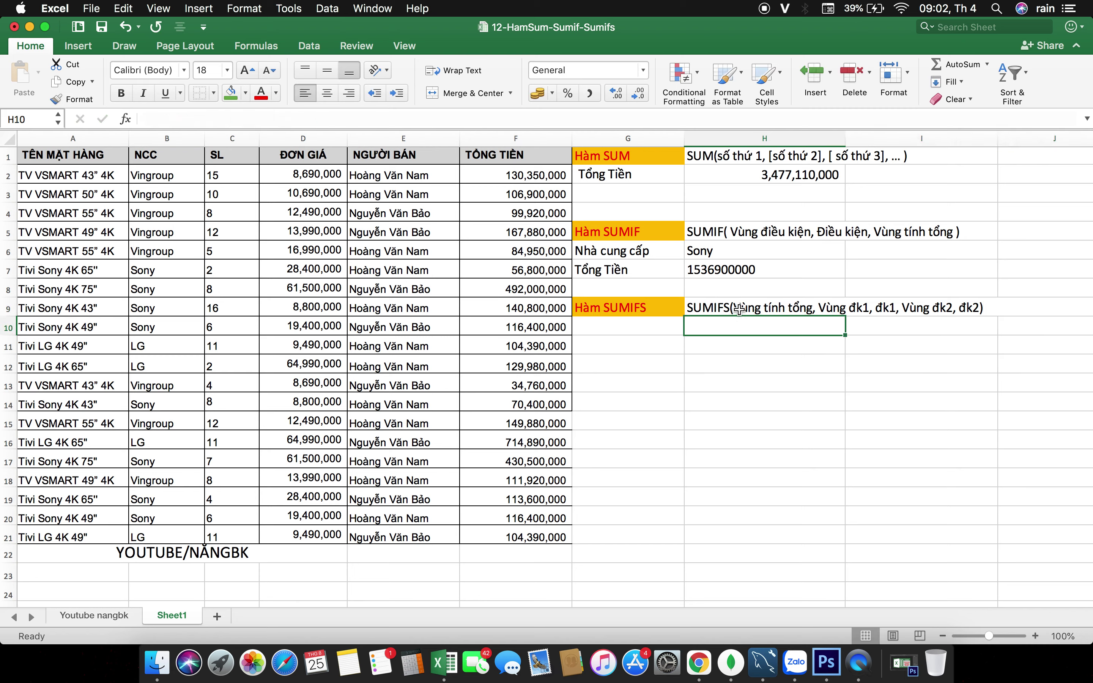
left_click(739, 309)
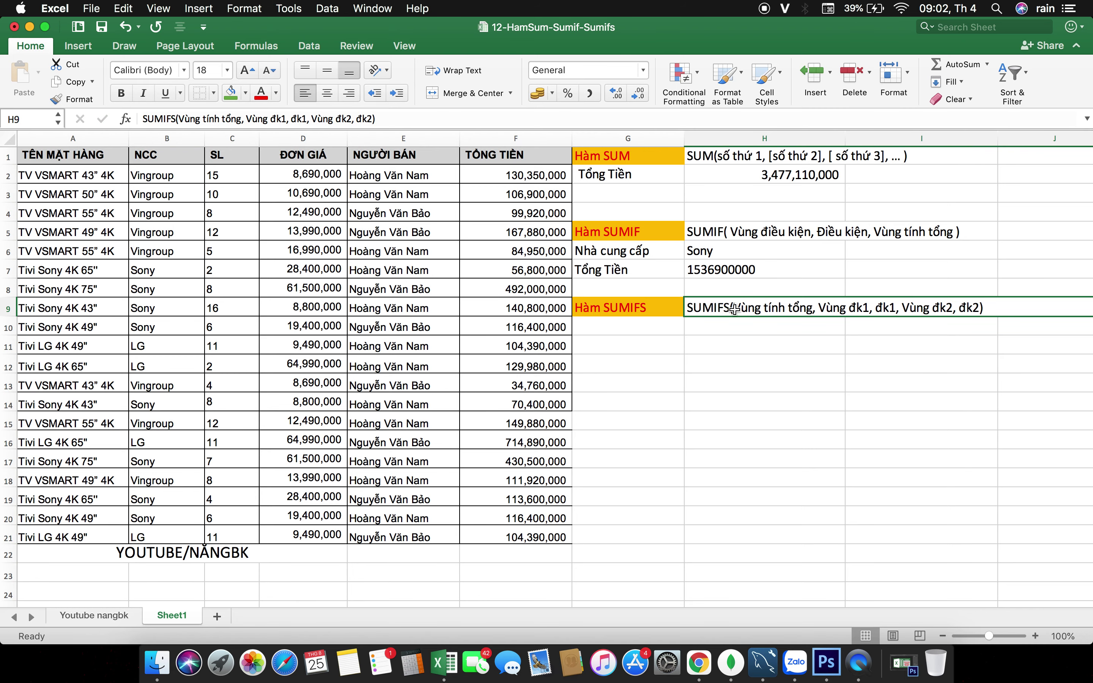
left_click(652, 320)
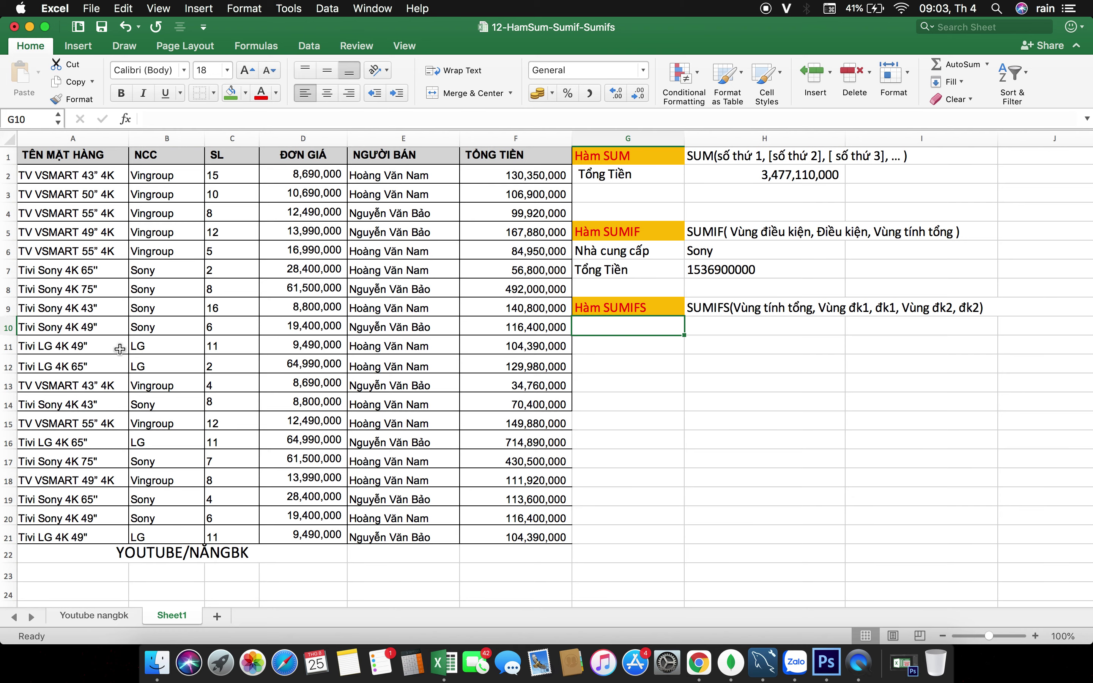
Copy the twenty product names in A2:A21
left_click(170, 349)
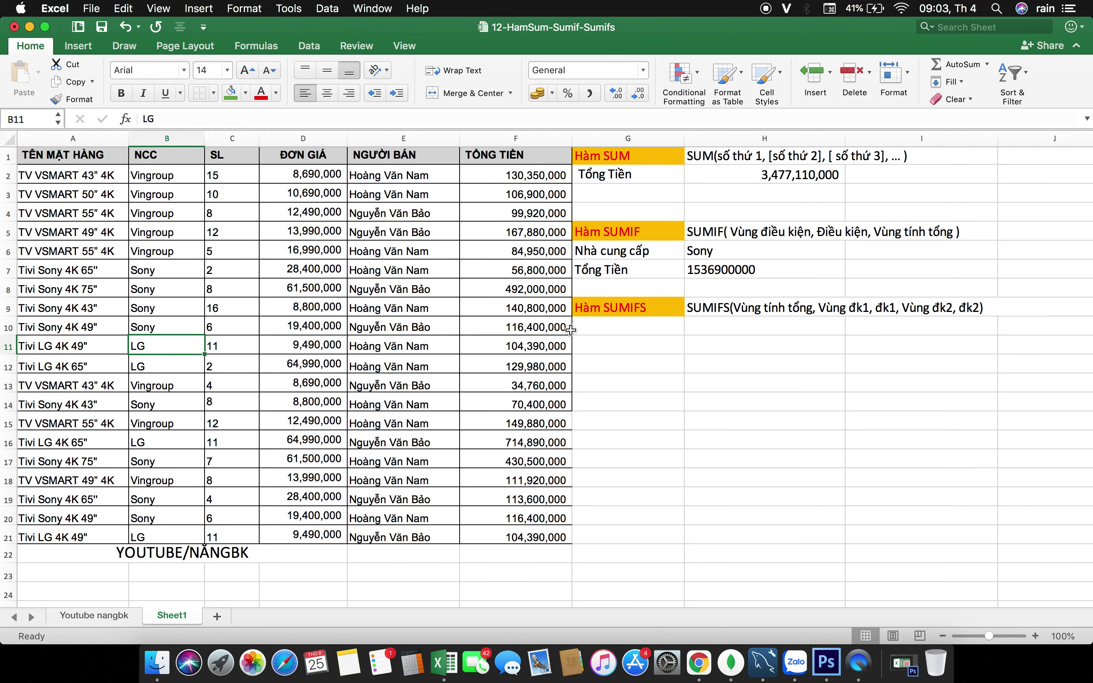
left_click(99, 327)
left_click(172, 327)
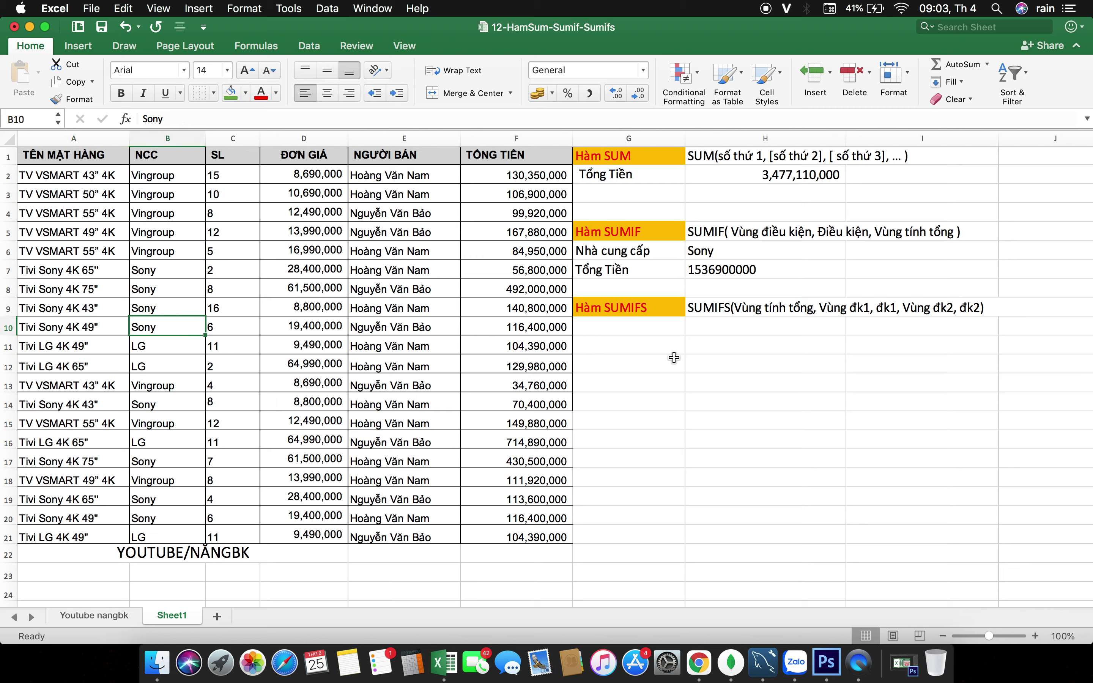
left_click(648, 328)
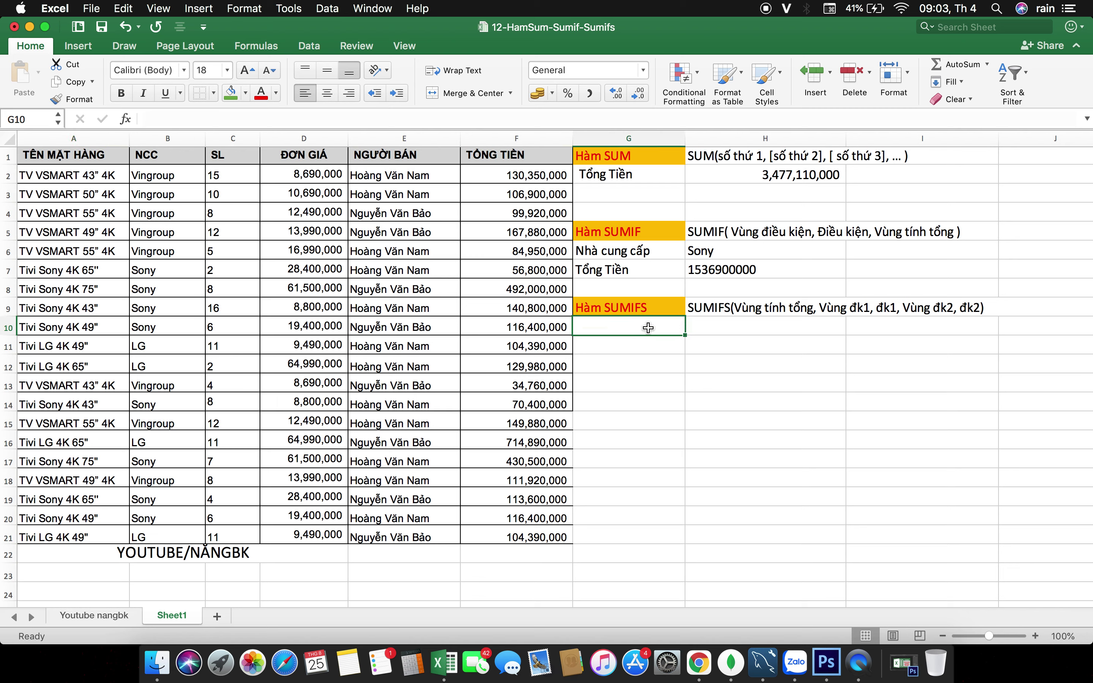
scroll(767, 303, "right", 3)
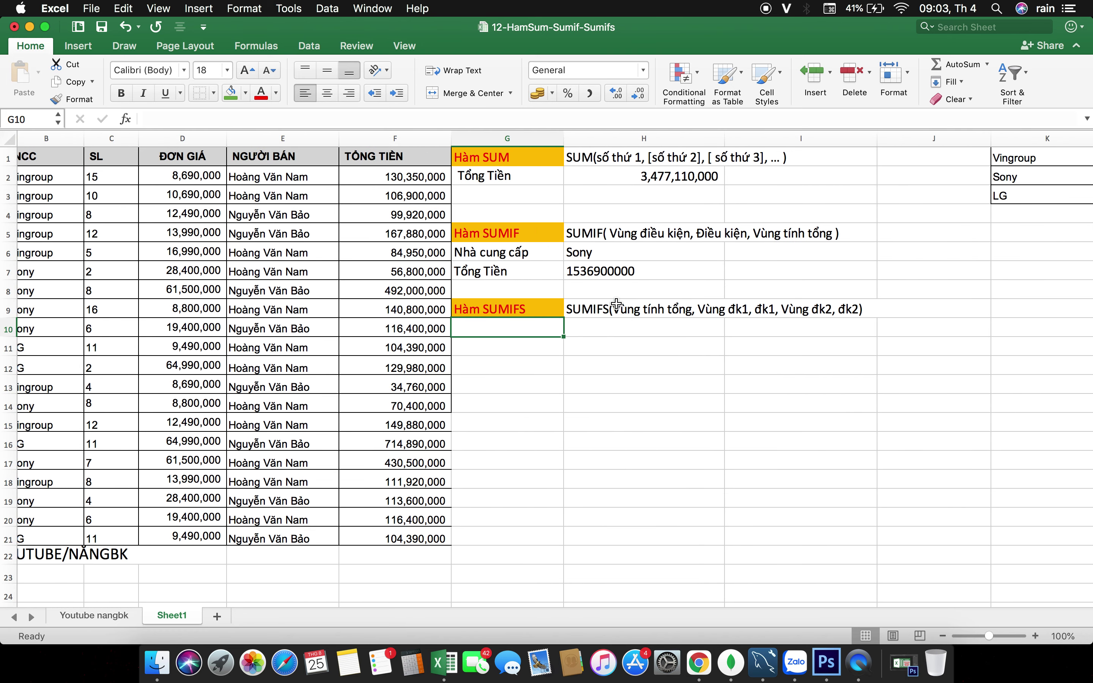
scroll(622, 290, "left", 3)
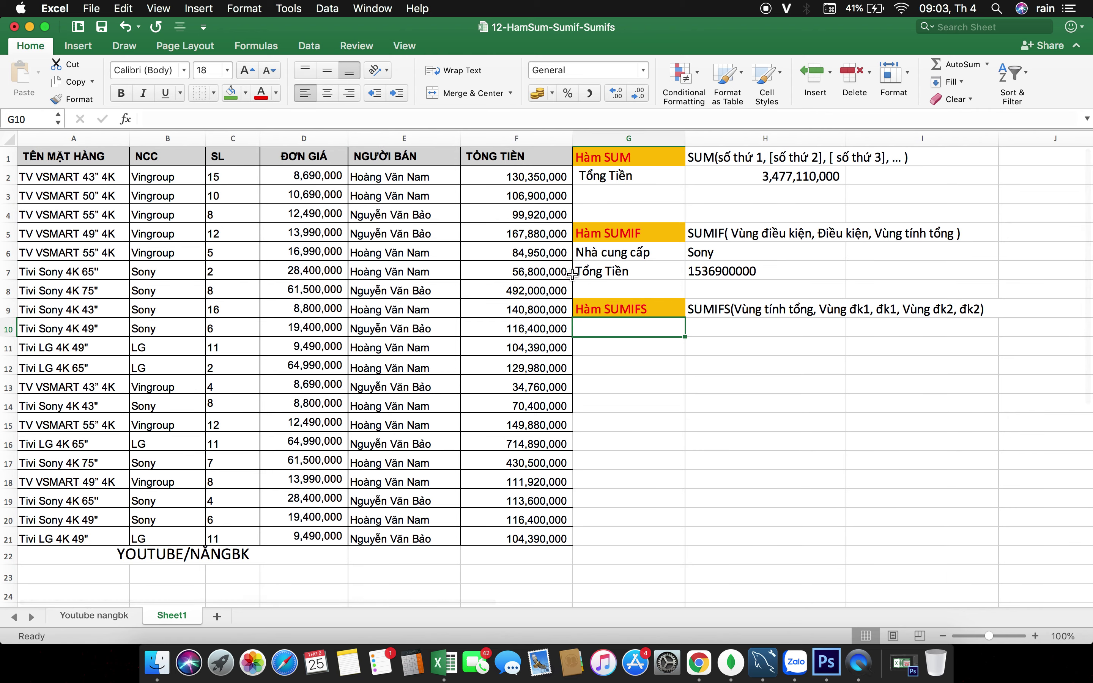
scroll(587, 280, "right", 5)
scroll(572, 275, "left", 5)
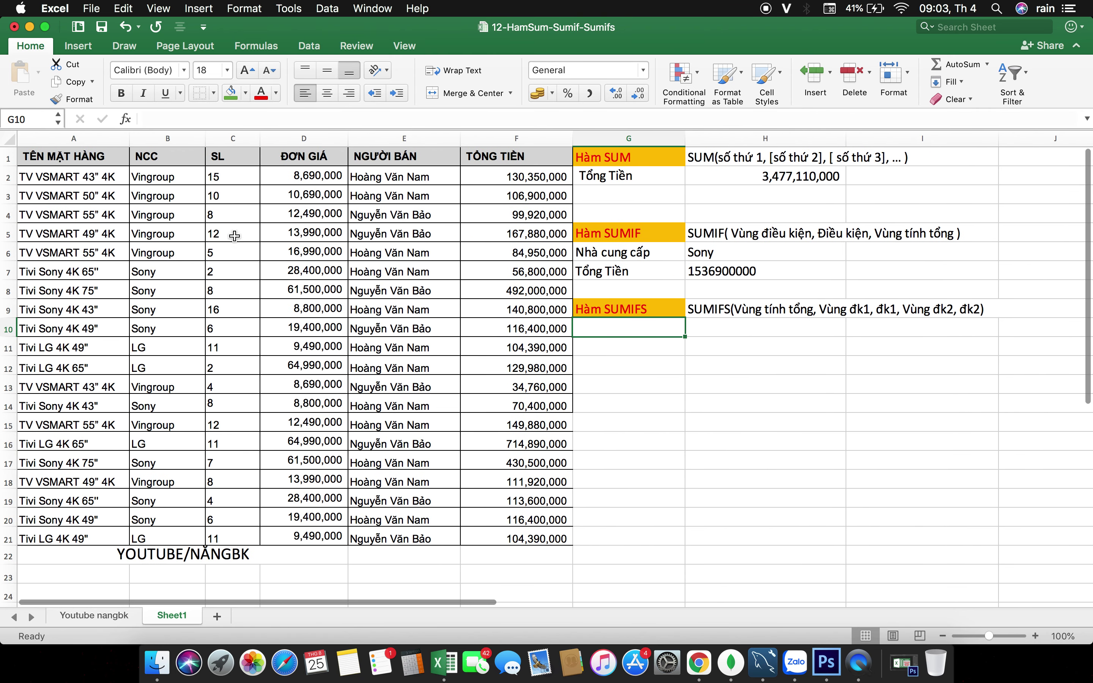
left_click(90, 175)
left_click_drag(90, 173, 78, 535)
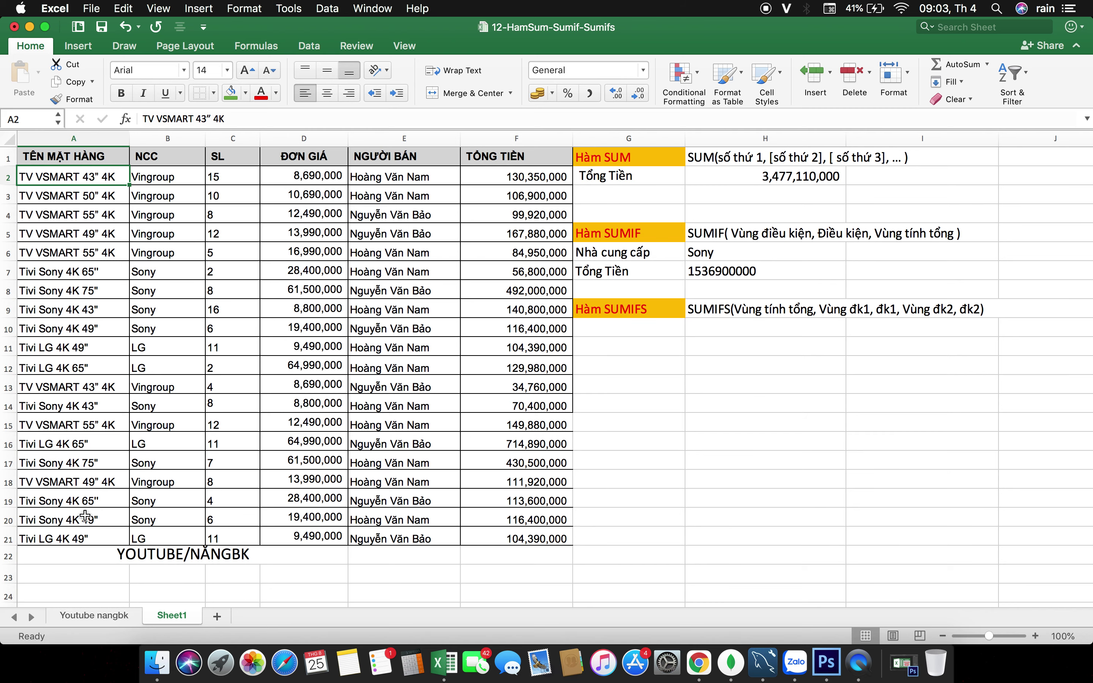
key("super+c")
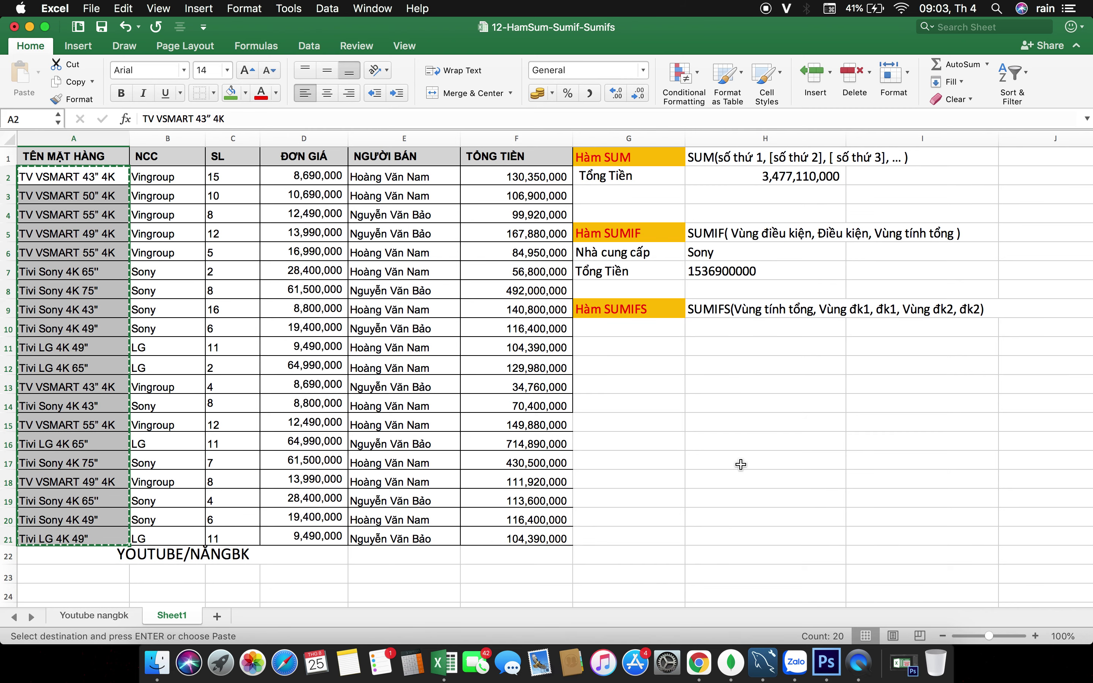
Paste the product names into column L starting at L1
scroll(741, 465, "right", 3)
scroll(740, 464, "right", 2)
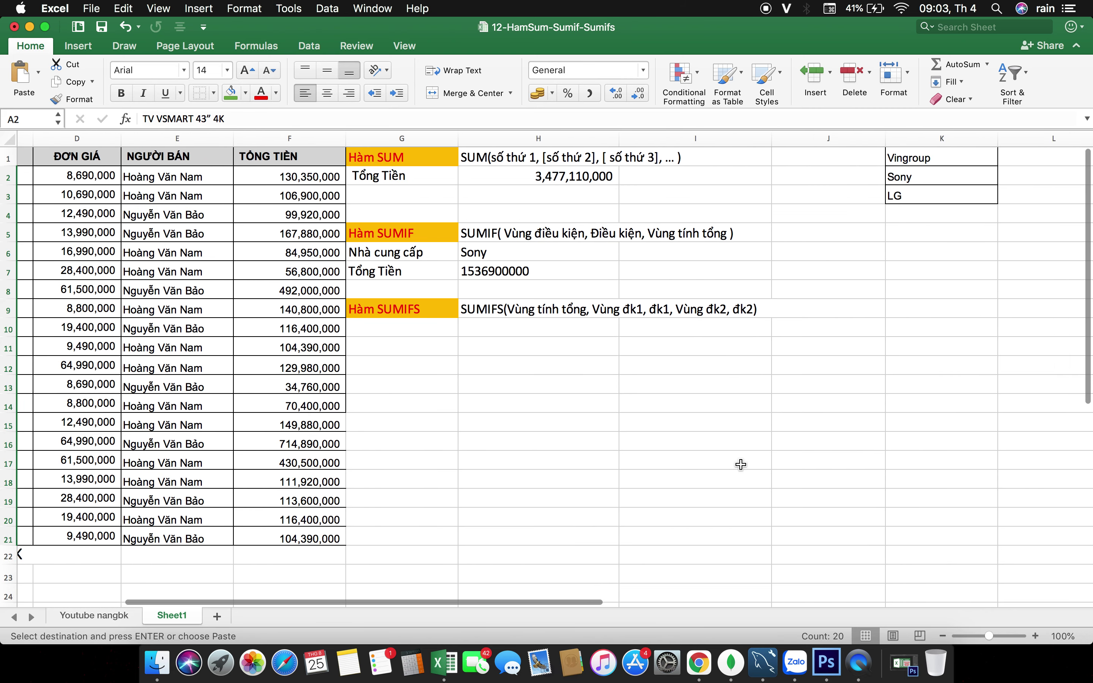
left_click(1021, 158)
key("super+v")
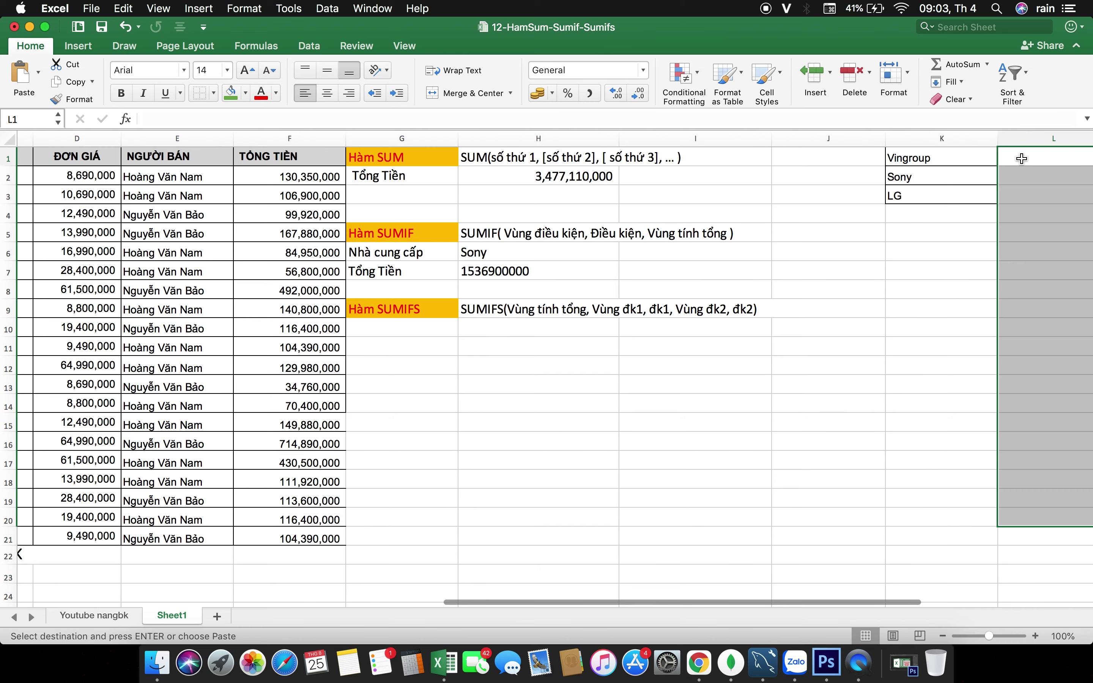
scroll(1021, 158, "right", 6)
scroll(1021, 158, "left", 1)
scroll(1022, 158, "left", 2)
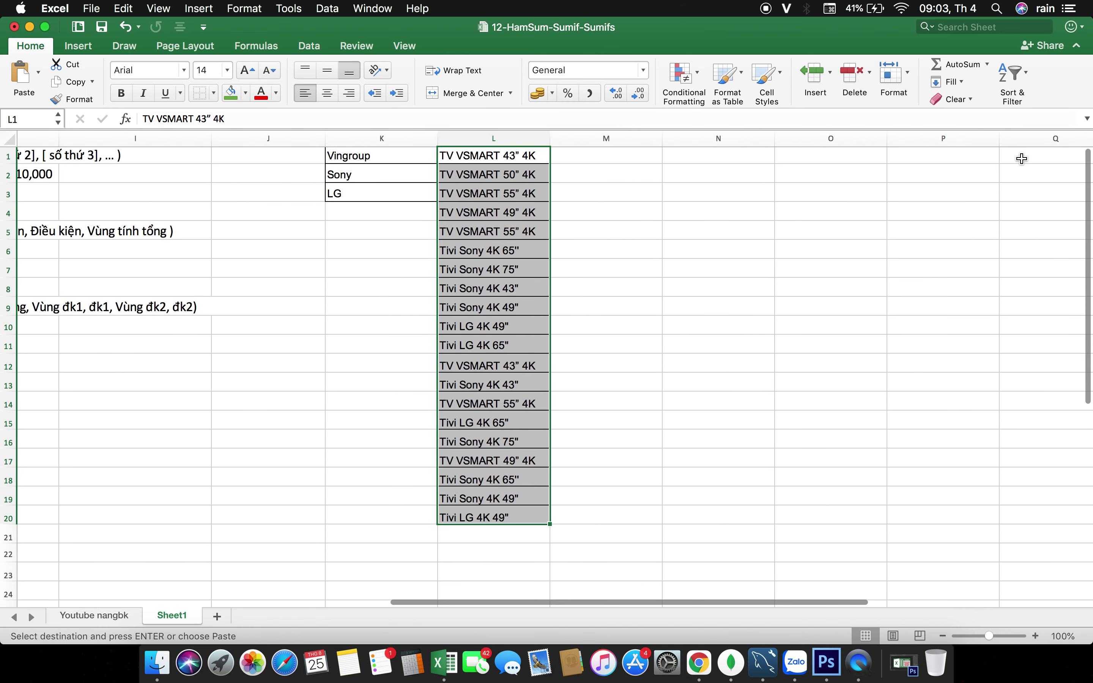
scroll(1021, 158, "left", 2)
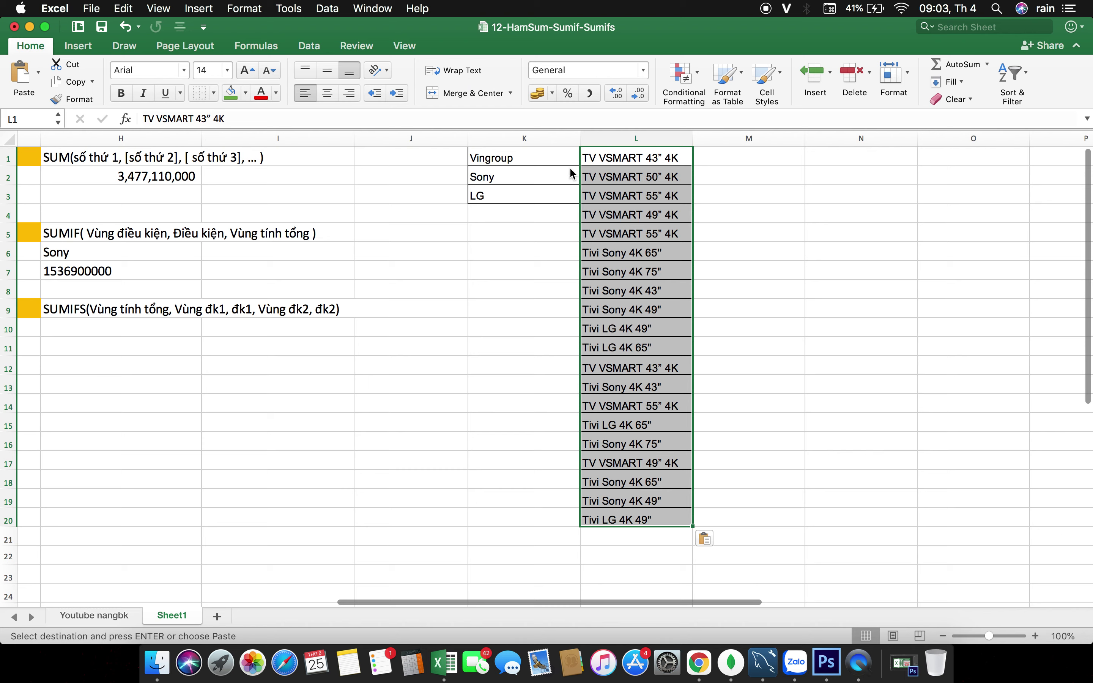
left_click(312, 47)
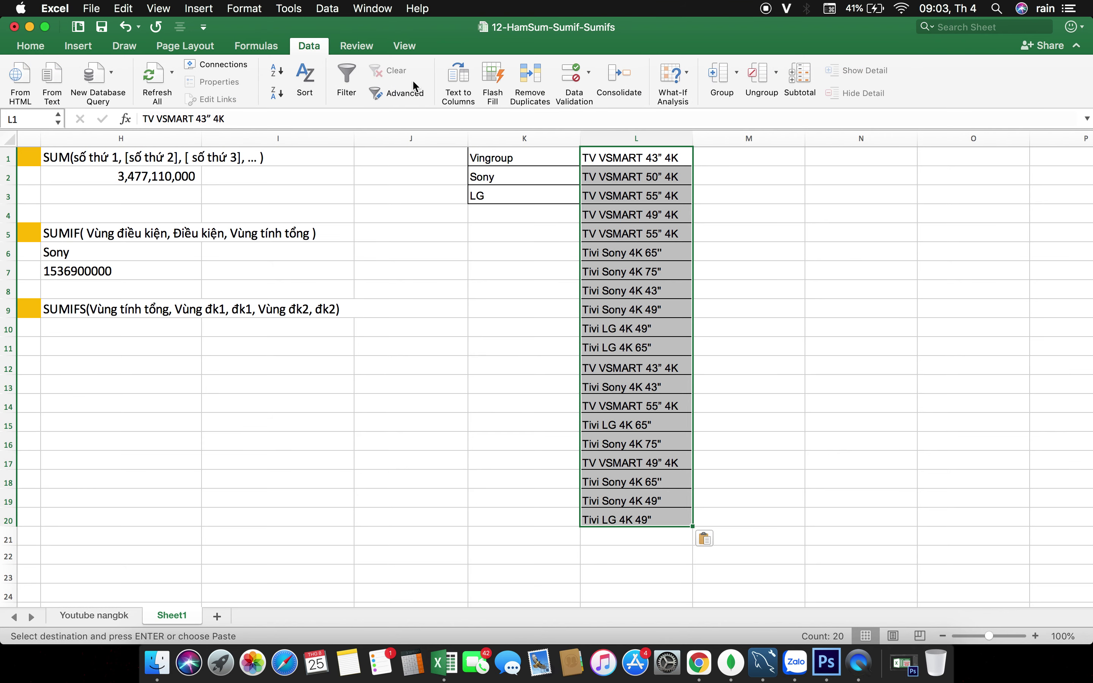
Remove duplicates from the pasted product names, leaving 10 unique names in L1:L10
left_click(541, 97)
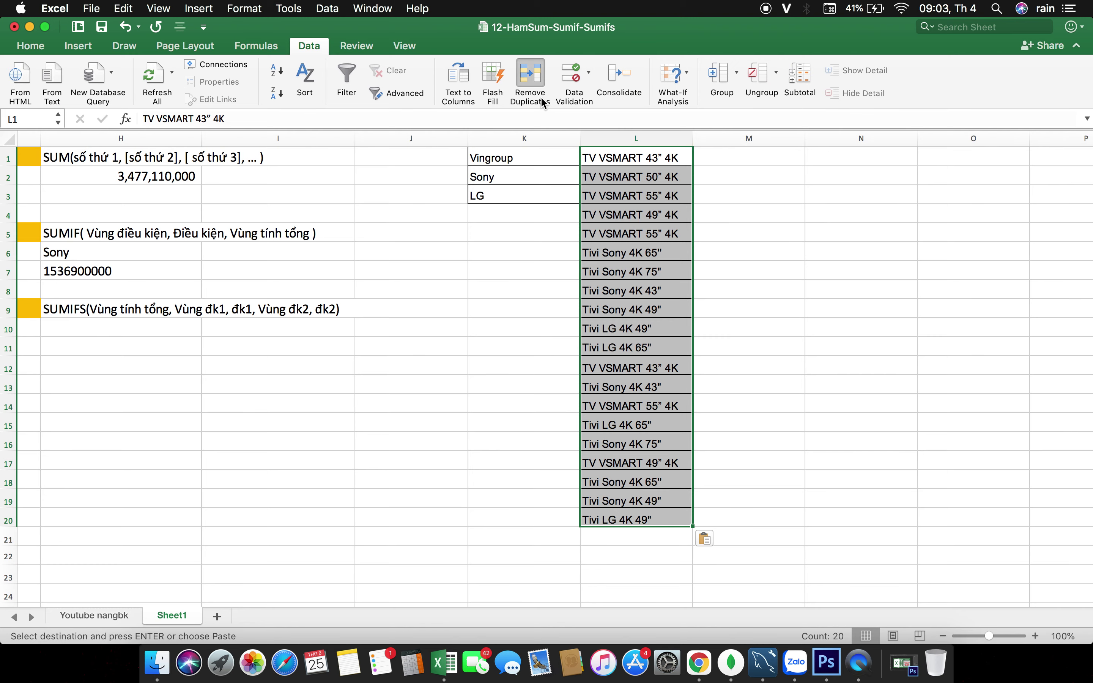
left_click(510, 255)
left_click(593, 275)
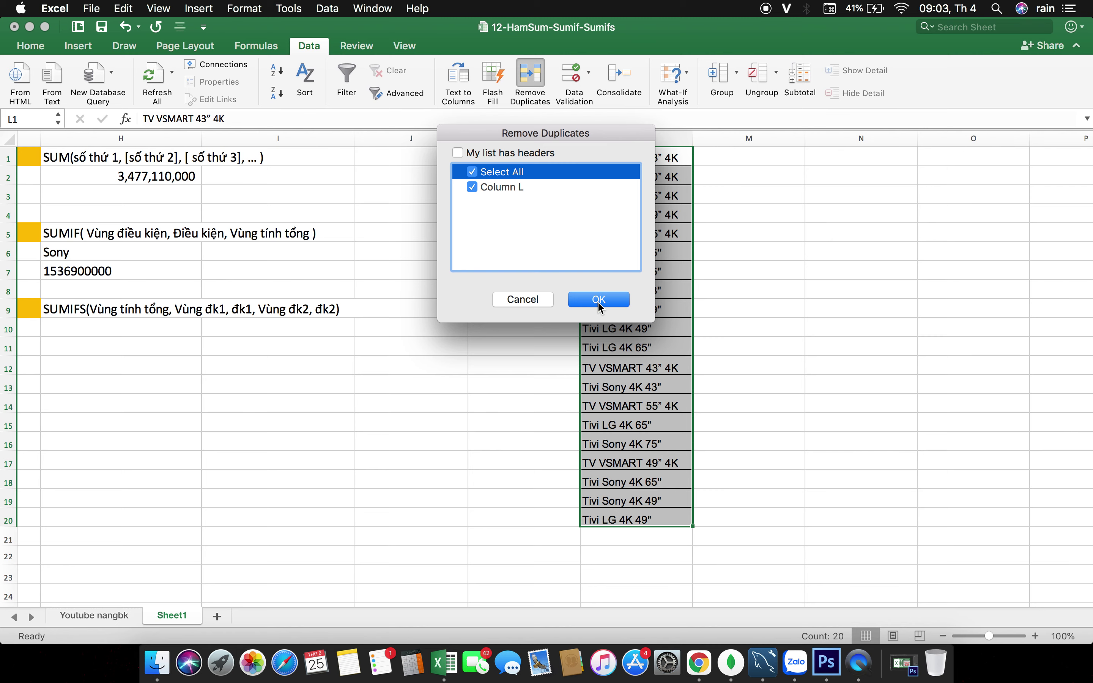
left_click(599, 302)
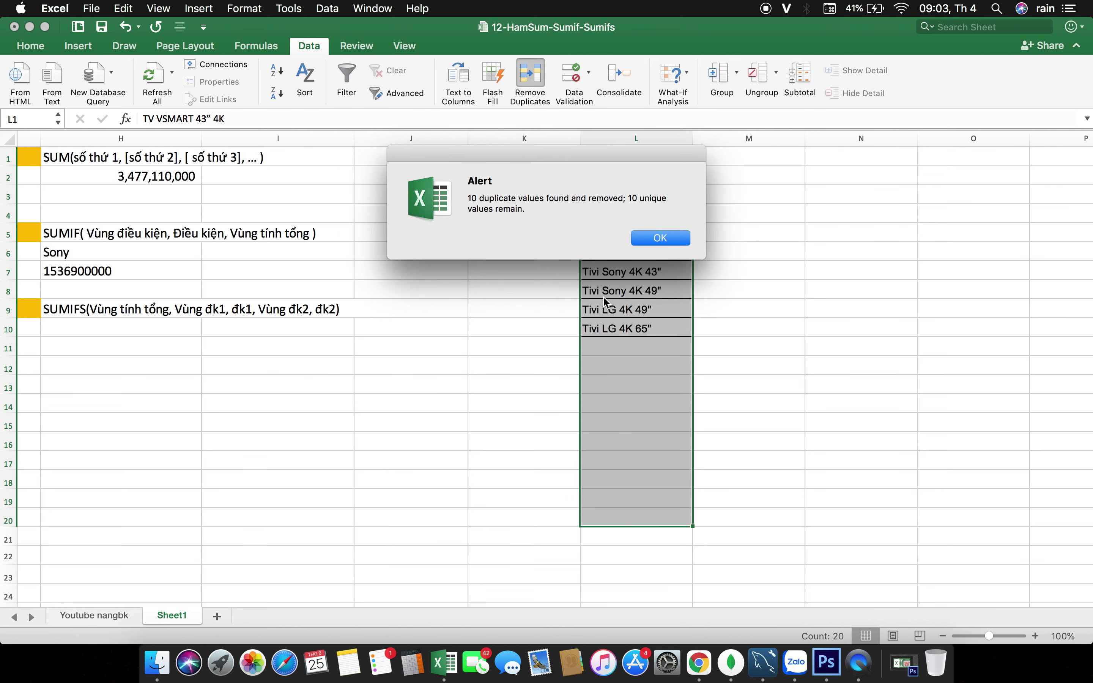
key("Return")
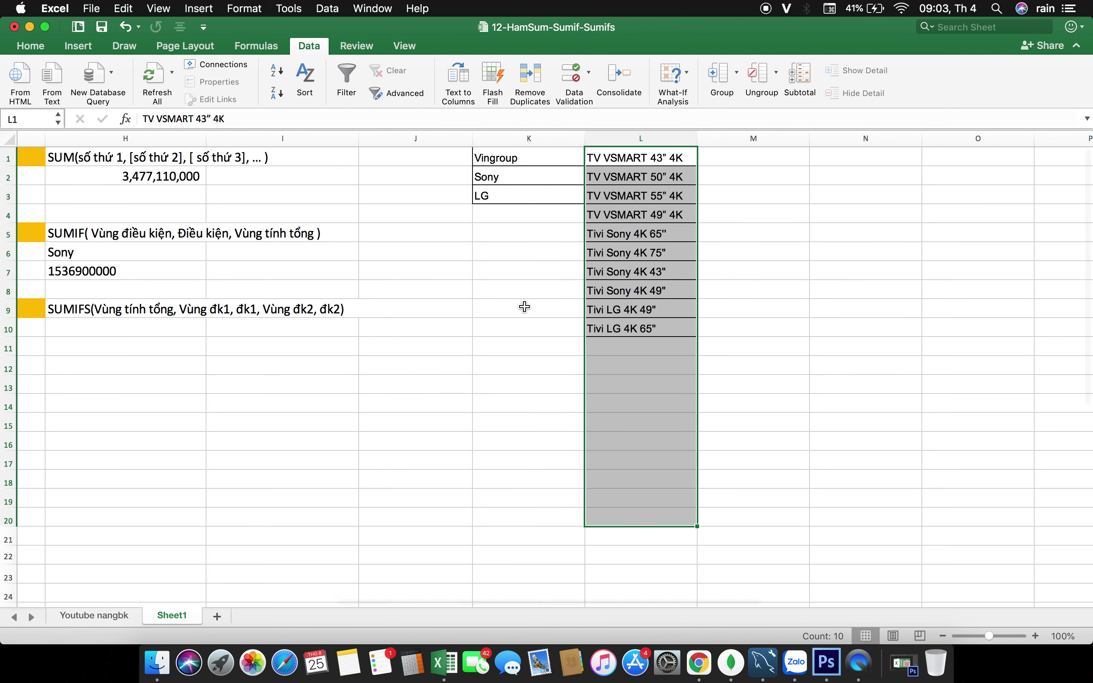
scroll(524, 306, "left", 5)
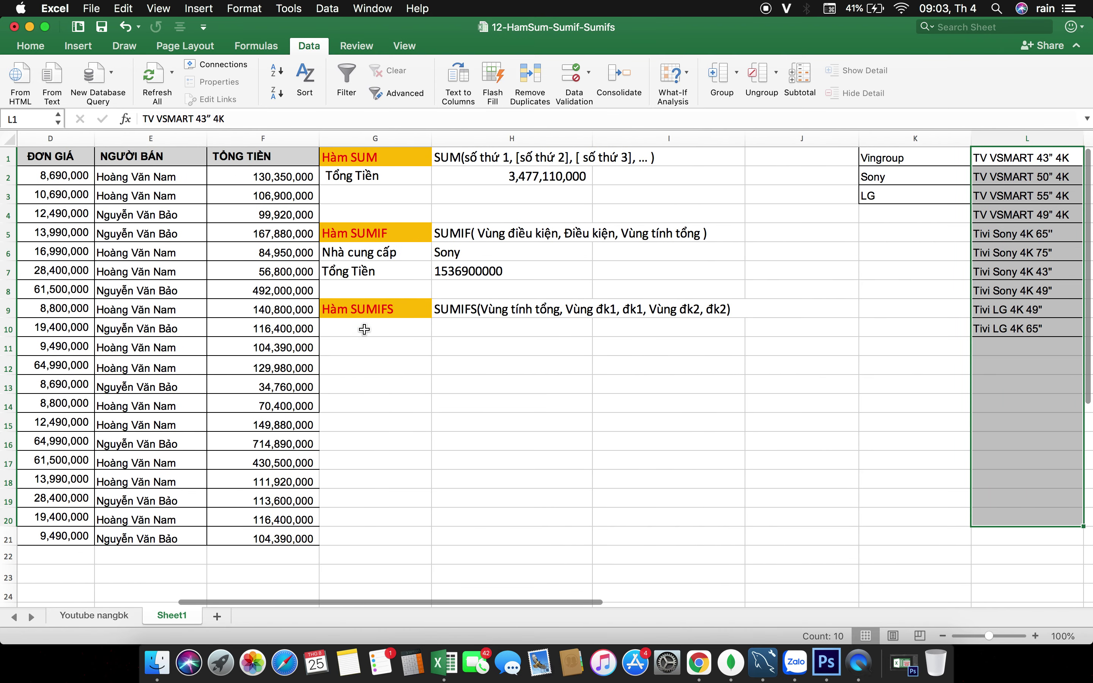
Label G10 'Nhà cung cấp' and G11 'Mặt hàng'
left_click(364, 328)
type("Nhà cung cap'")
key("BackSpace")
key("BackSpace")
type("ấp")
left_click(363, 346)
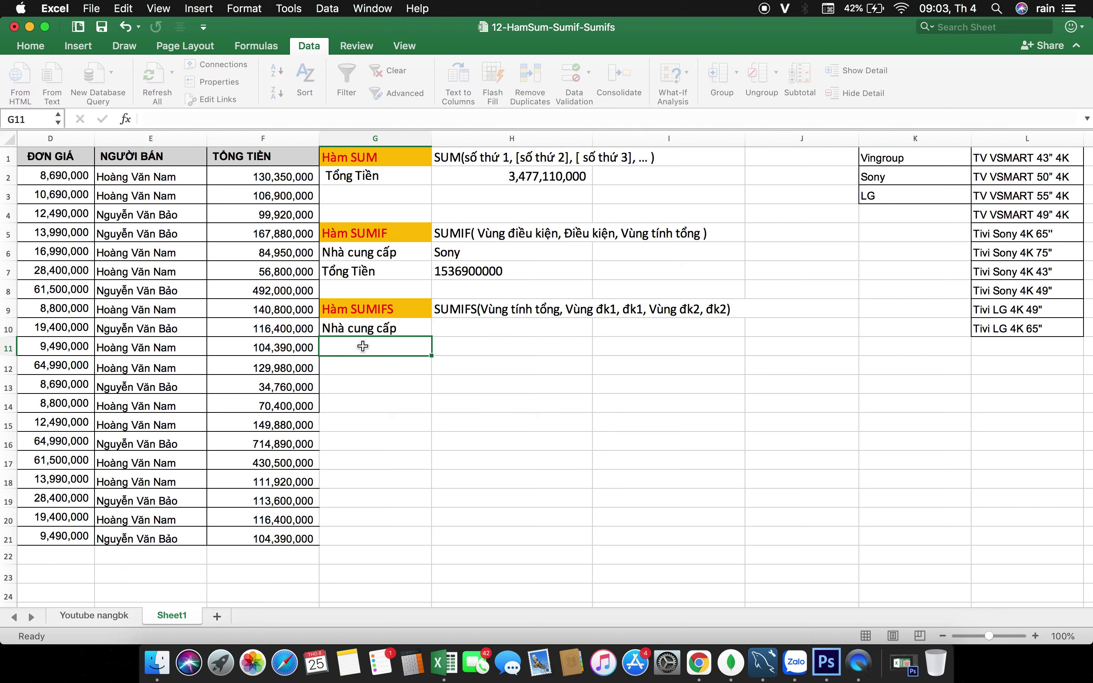
type("Mặt hàng")
Give H10 a List data validation sourced from the supplier names in $K$1:$K$3
left_click(491, 331)
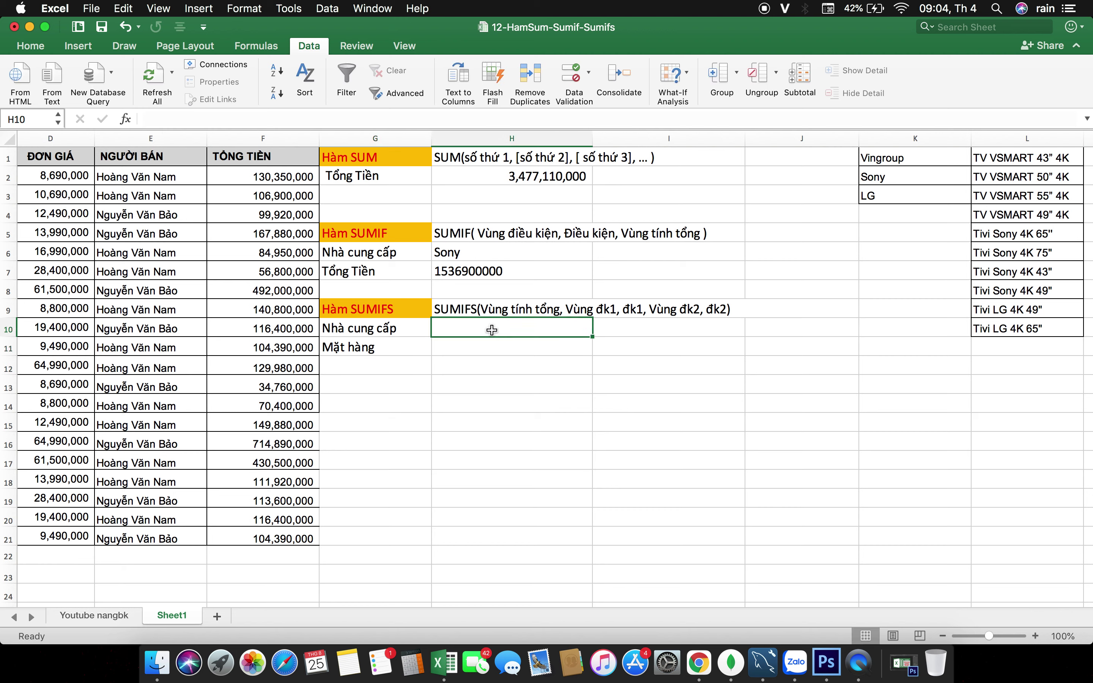
left_click(589, 76)
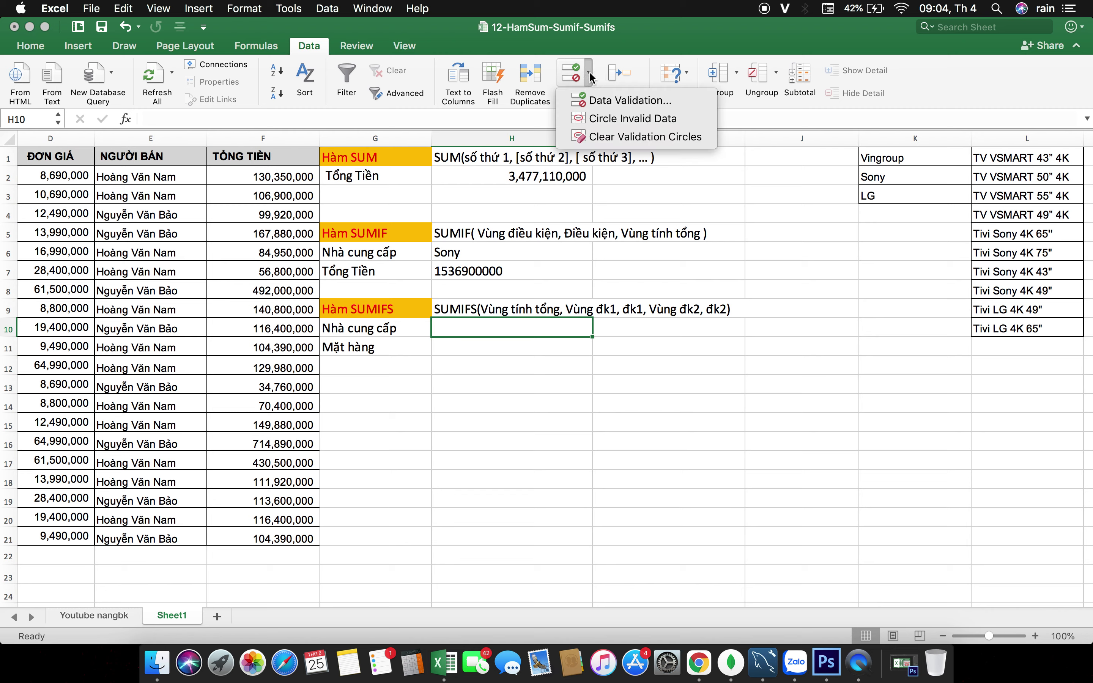
left_click(593, 100)
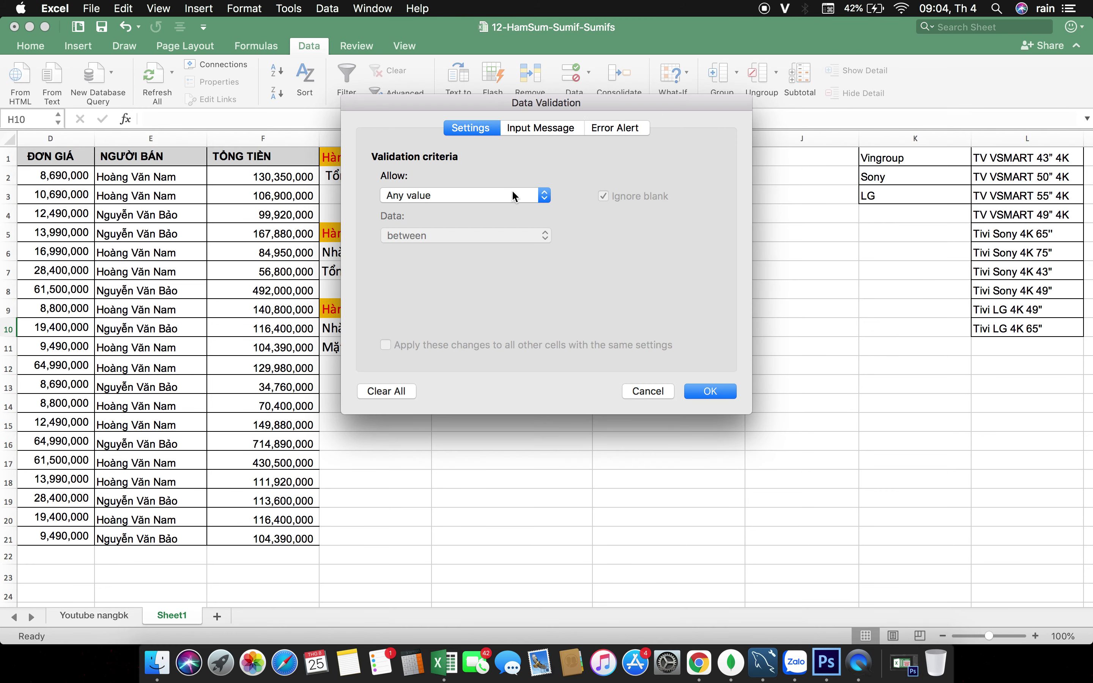
left_click(541, 195)
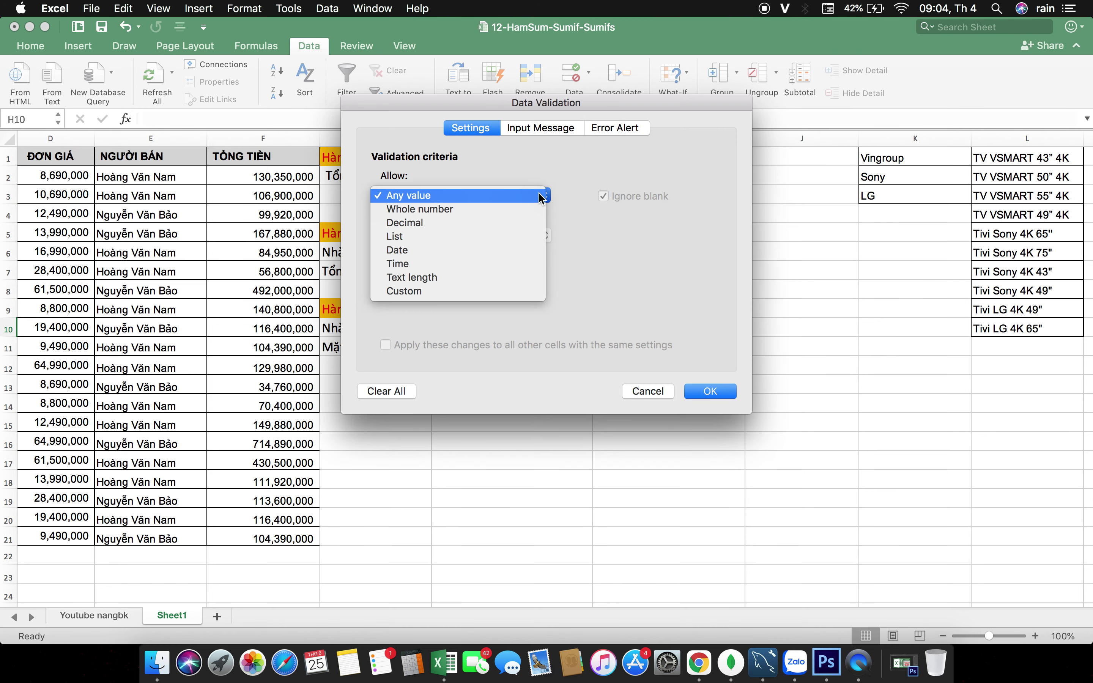
left_click(436, 234)
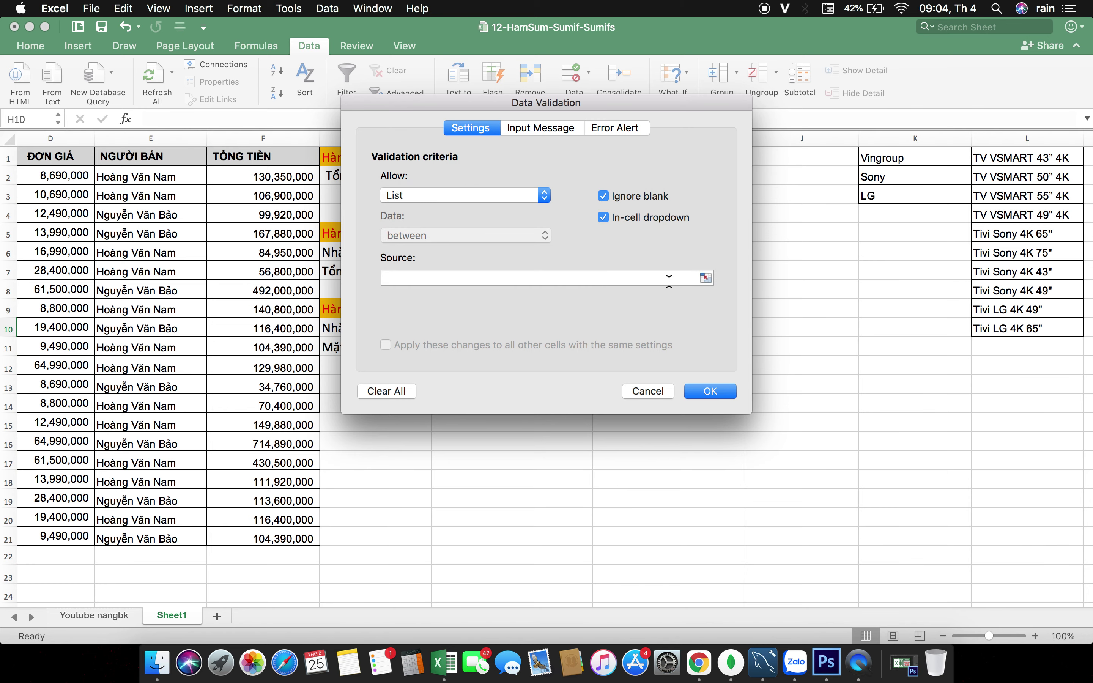
left_click(704, 278)
left_click_drag(917, 159, 905, 192)
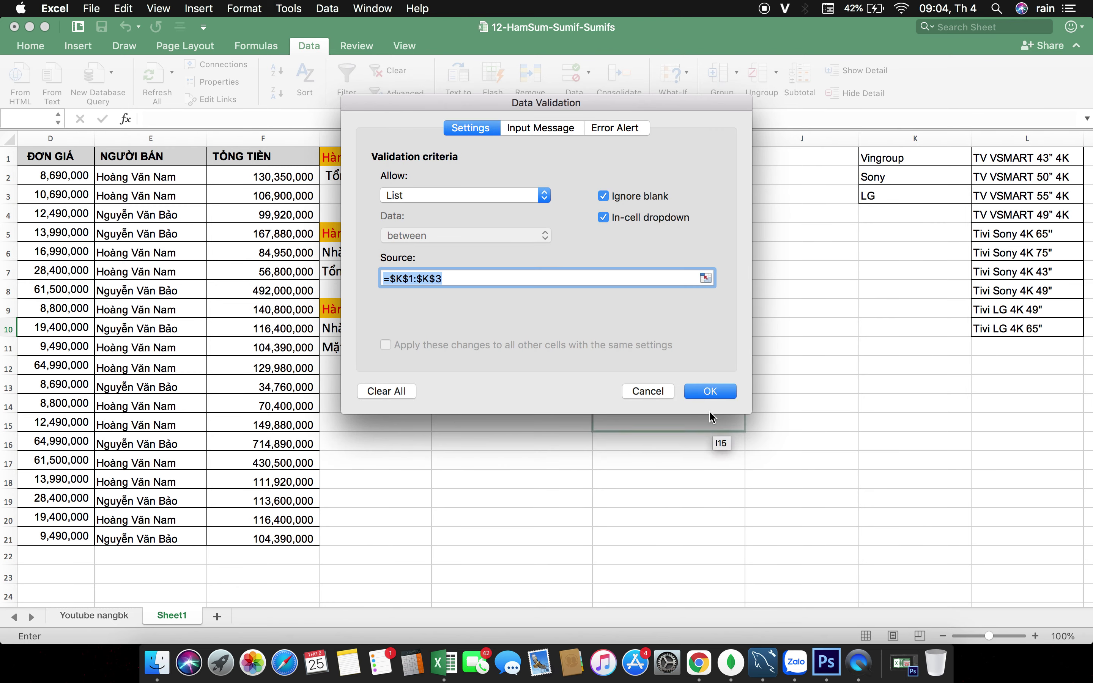
left_click(710, 391)
left_click(502, 350)
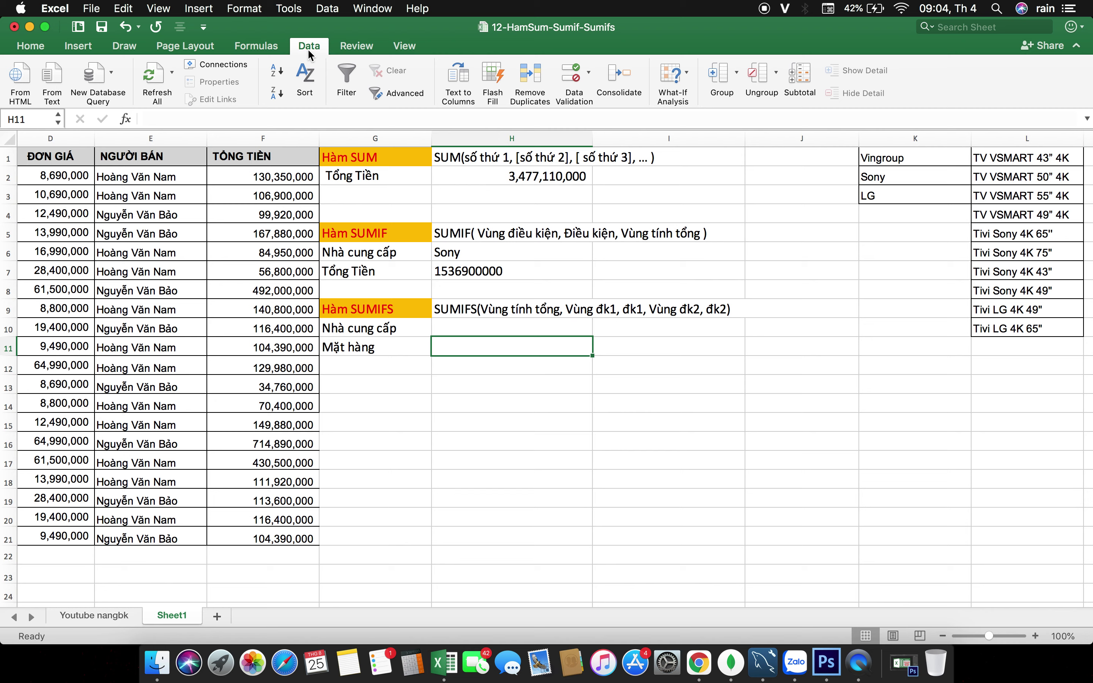
Add List data validation to H11 with source $L$1:$L$10, the ten TV models
left_click(590, 74)
left_click(601, 100)
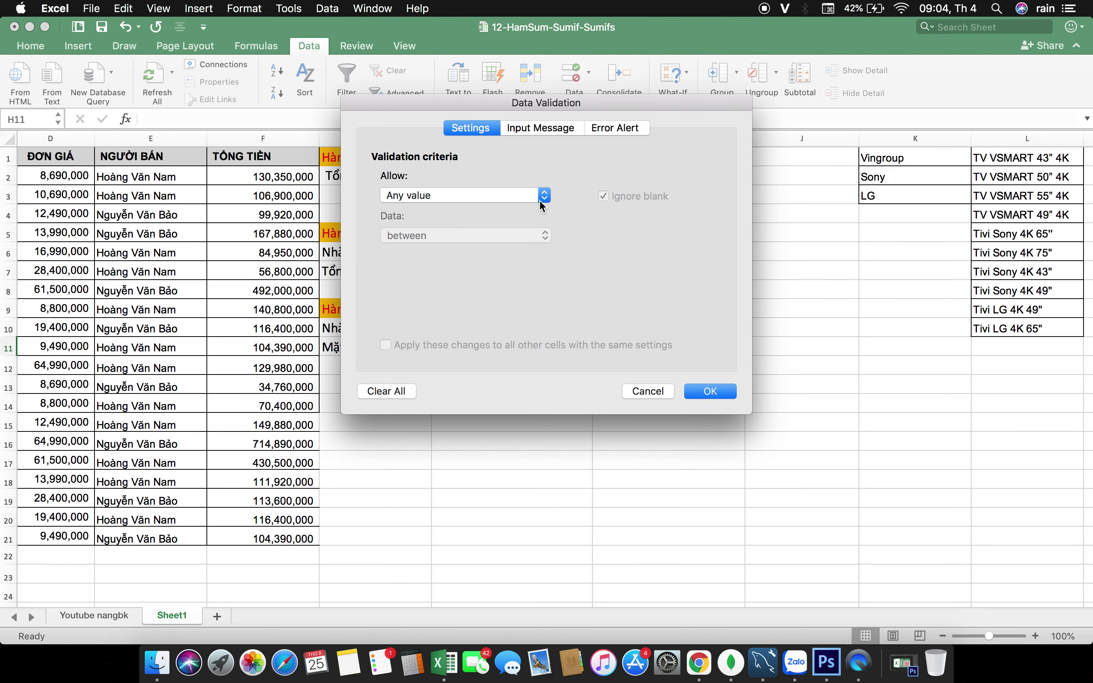
left_click(544, 205)
left_click(435, 238)
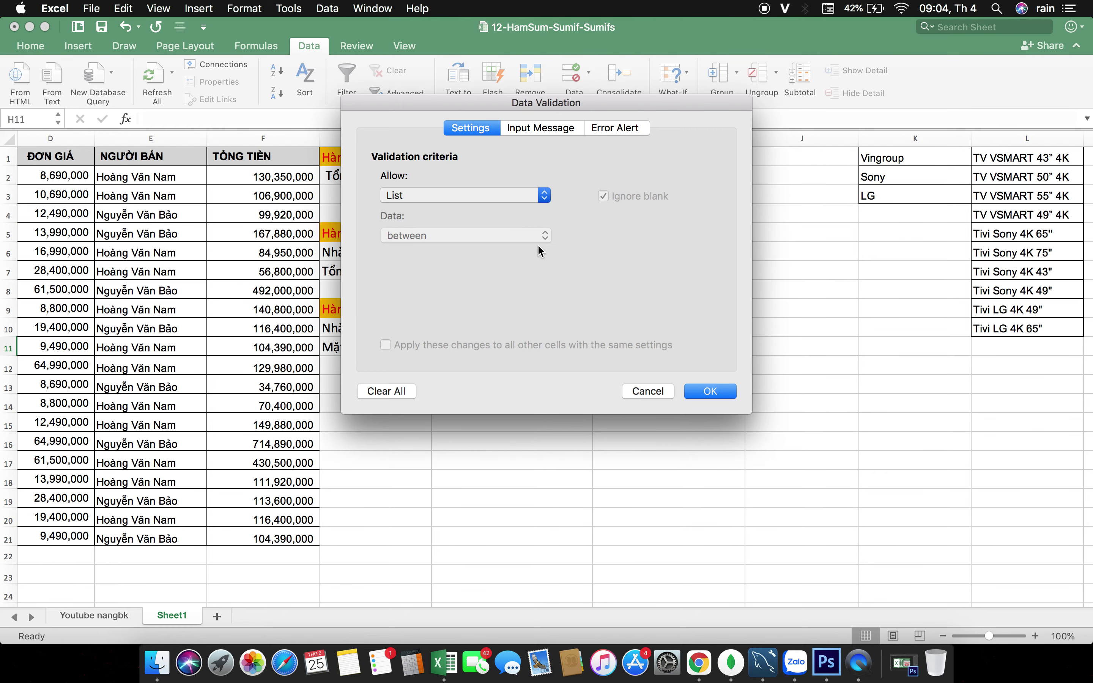
left_click(704, 277)
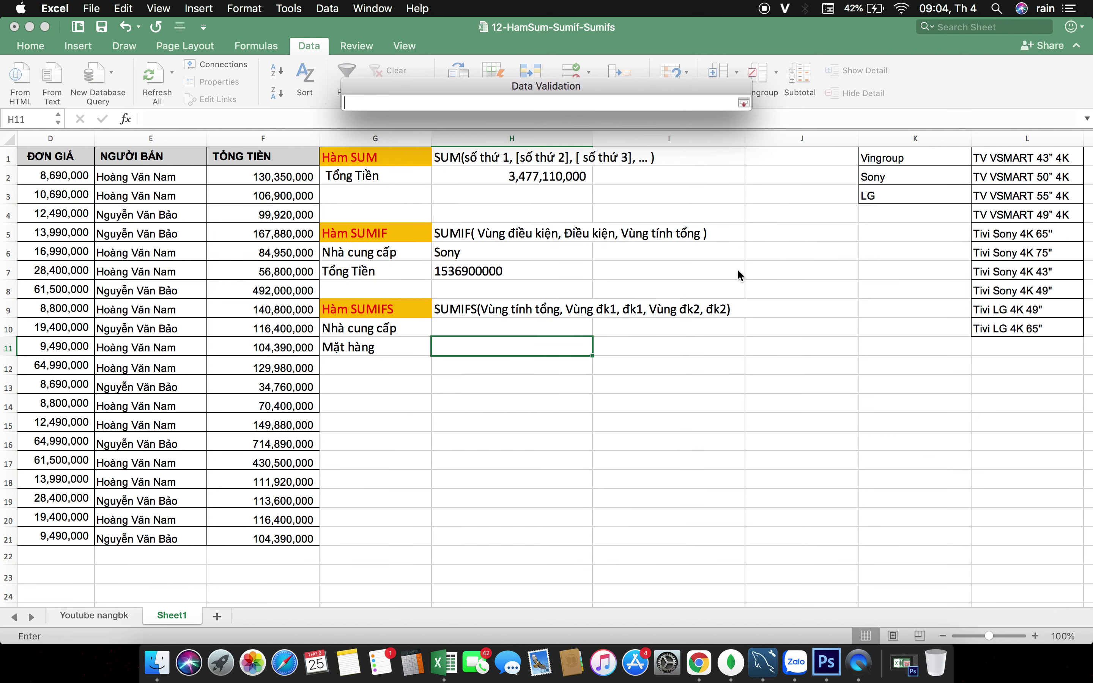
left_click(1053, 150)
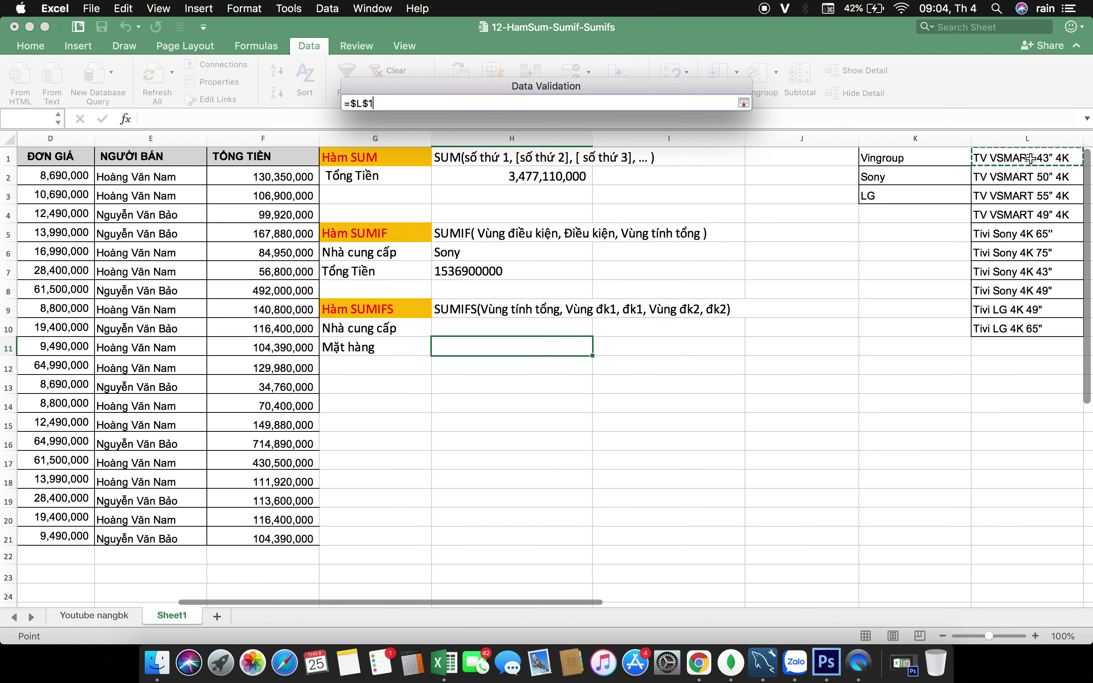
left_click_drag(1012, 329, 1012, 329)
left_click(743, 102)
left_click(715, 391)
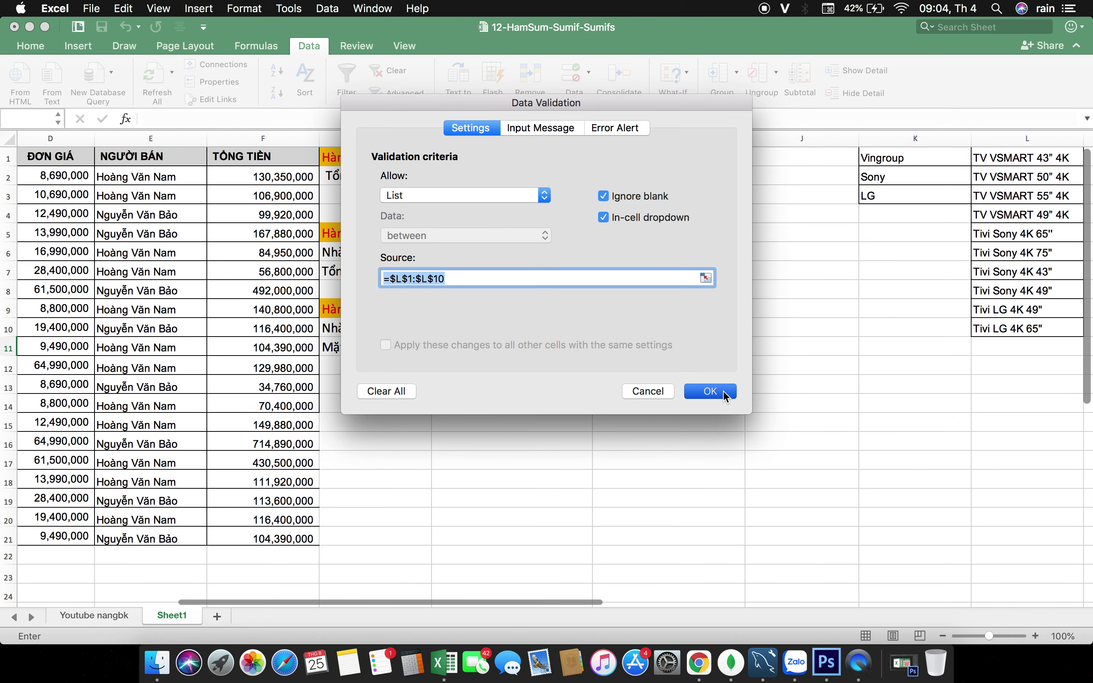
left_click(573, 330)
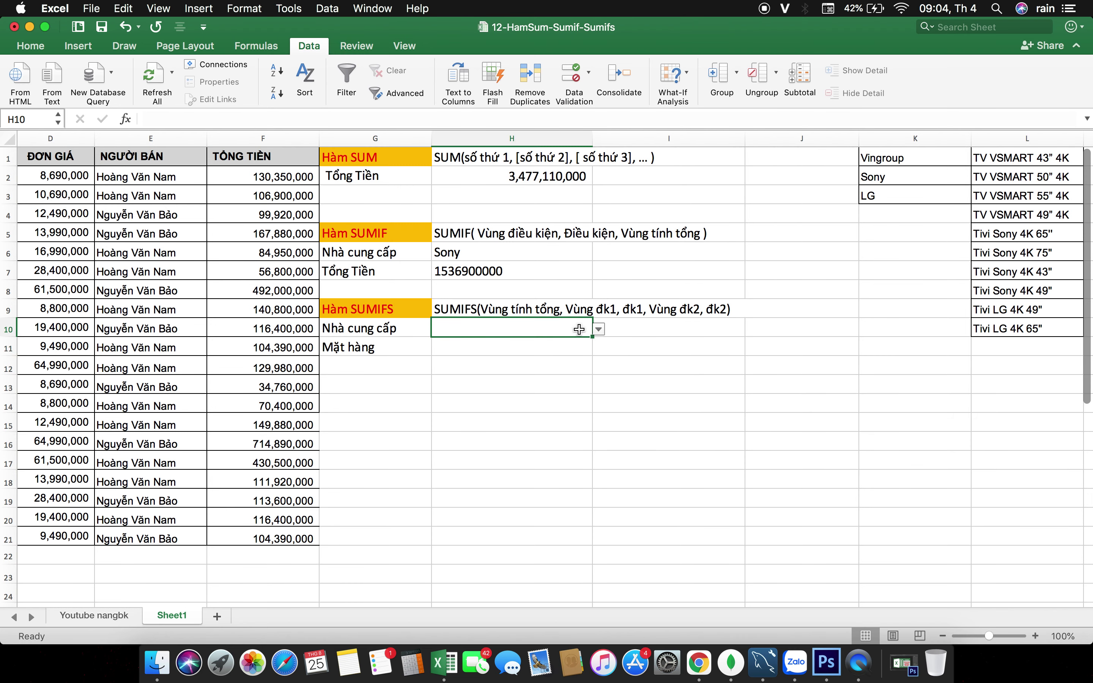
Choose Vingroup as the supplier in H10 from its dropdown
left_click(598, 330)
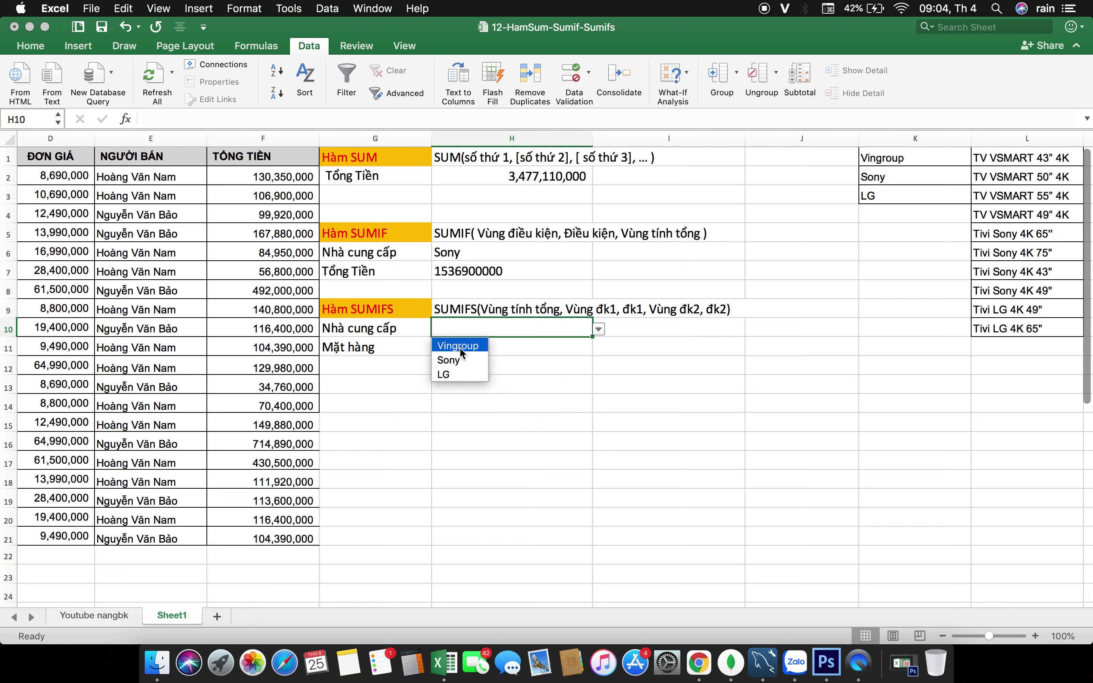
left_click(458, 347)
left_click(605, 365)
Choose TV VSMART 50” 4K as the product in H11, then scroll back to column A
left_click(562, 348)
left_click(598, 348)
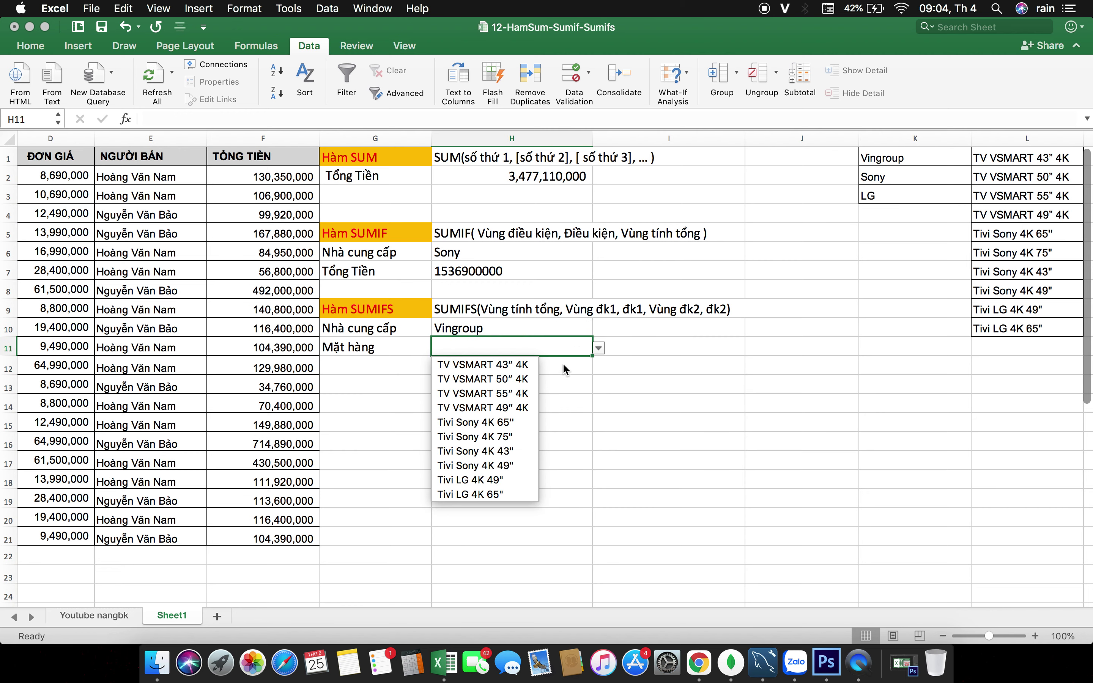
left_click(509, 382)
left_click(732, 400)
scroll(732, 400, "left", 5)
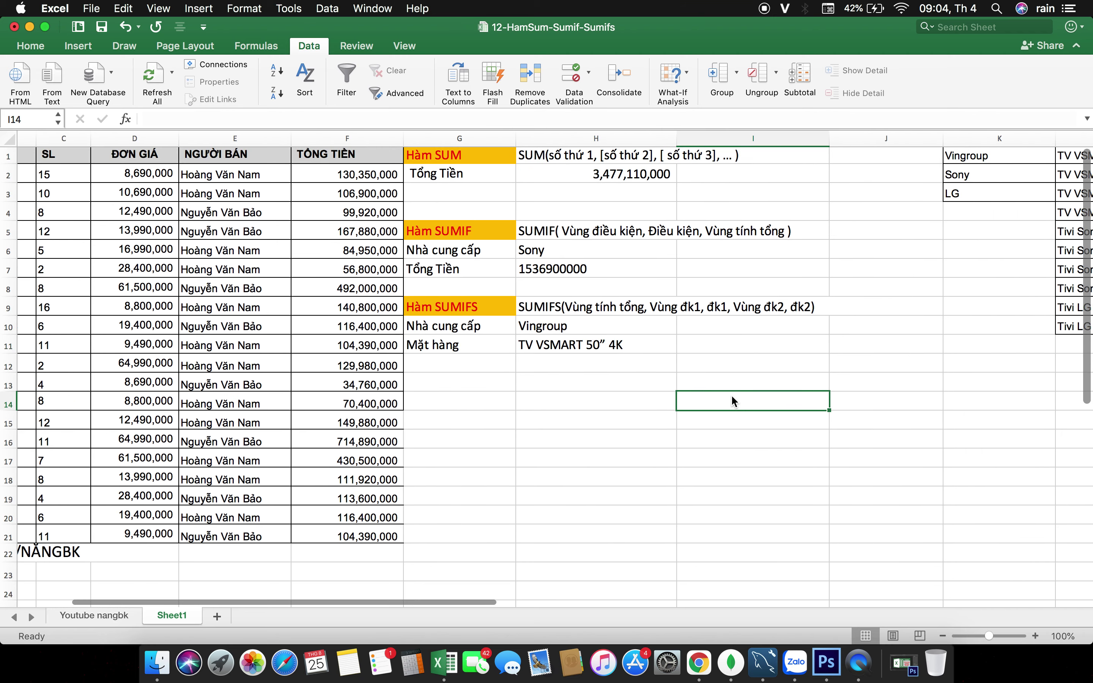
scroll(632, 375, "left", 3)
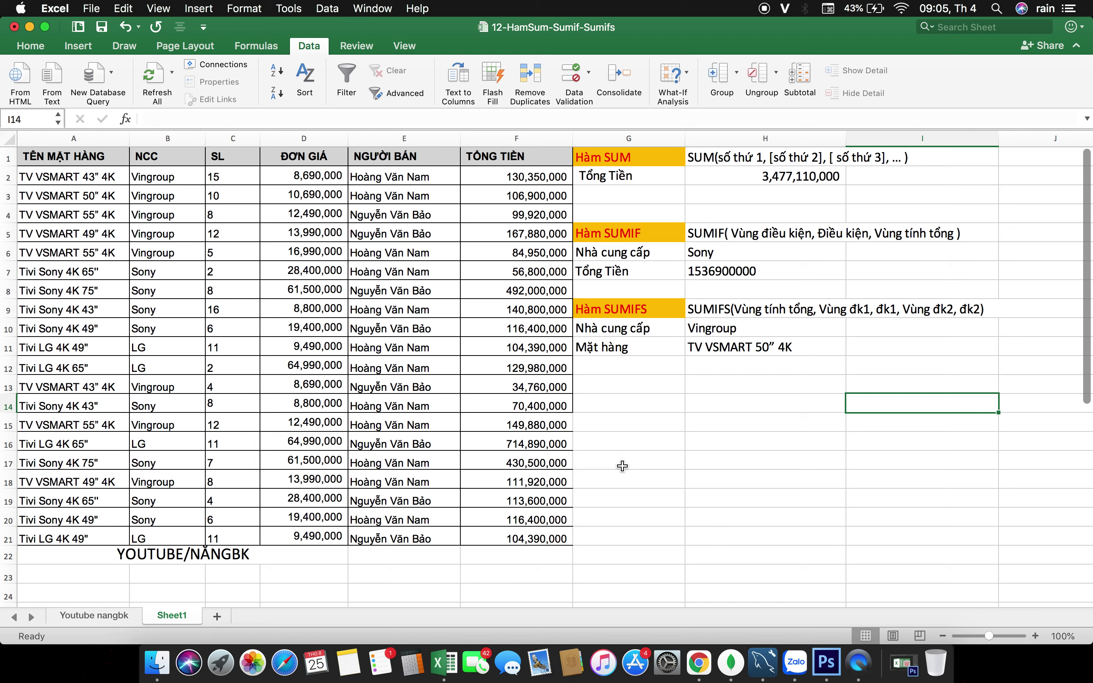
left_click(647, 362)
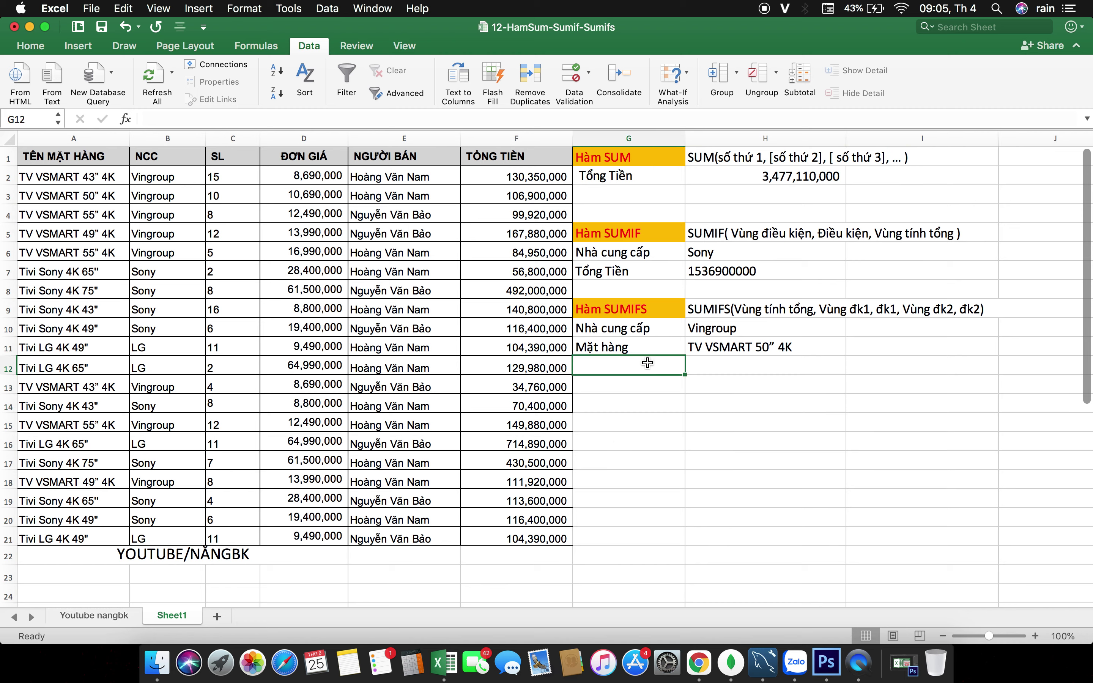
Enter the label Tổng Tiền in G12 and set its font size to 18
type("Tô")
type("ng")
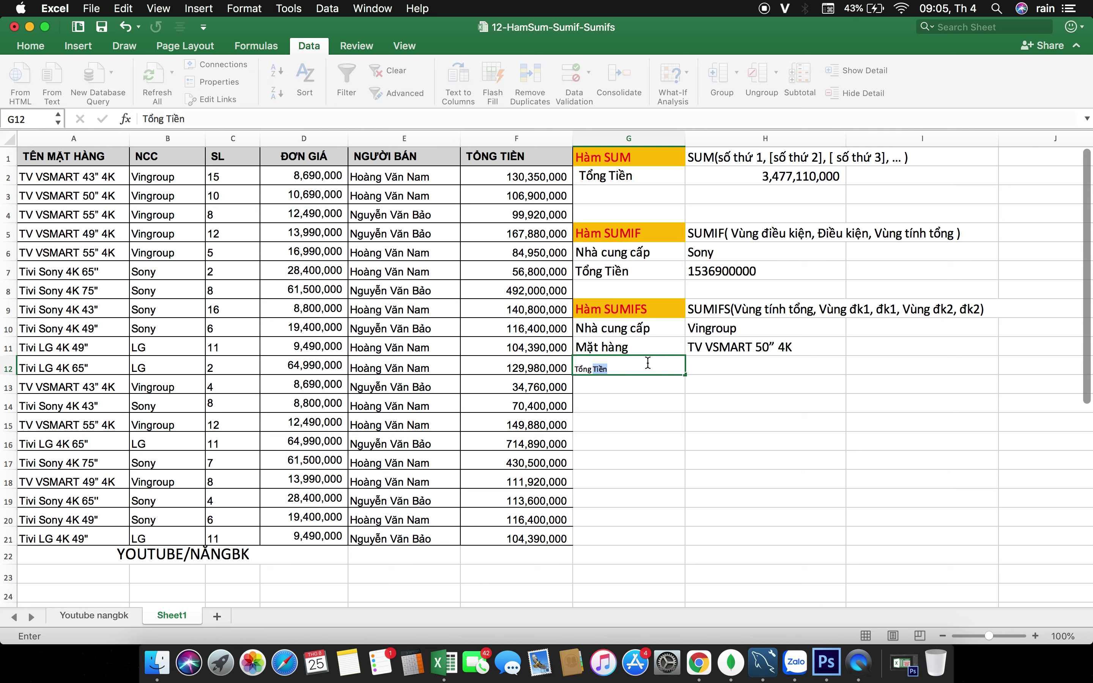
key("Return")
key("Up")
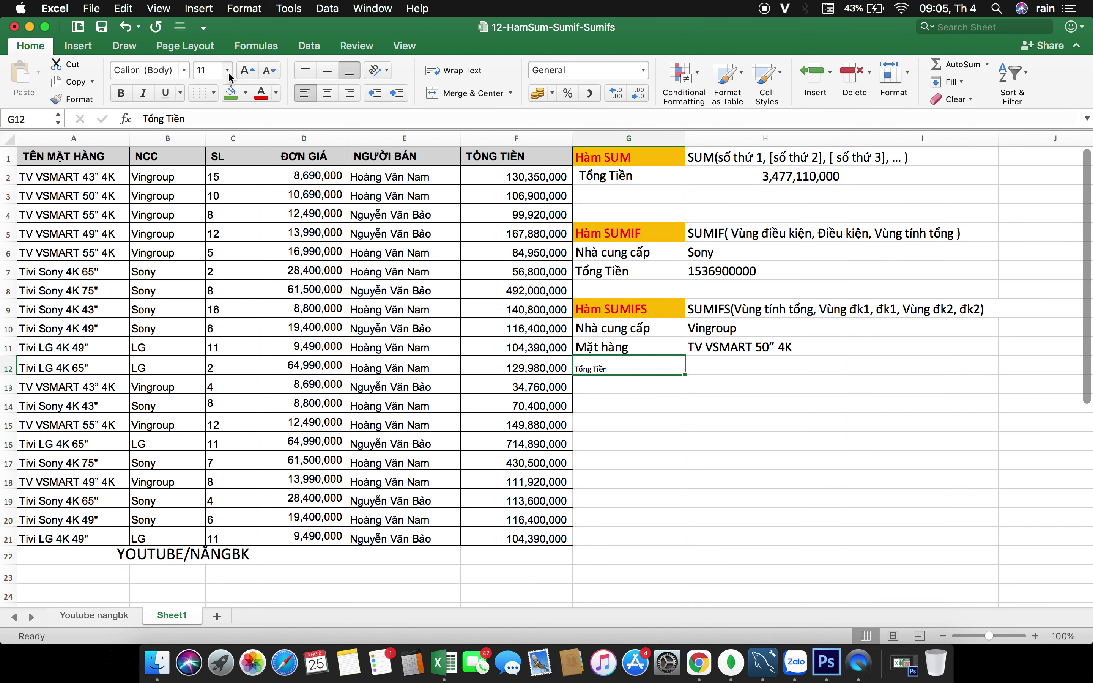
left_click(228, 71)
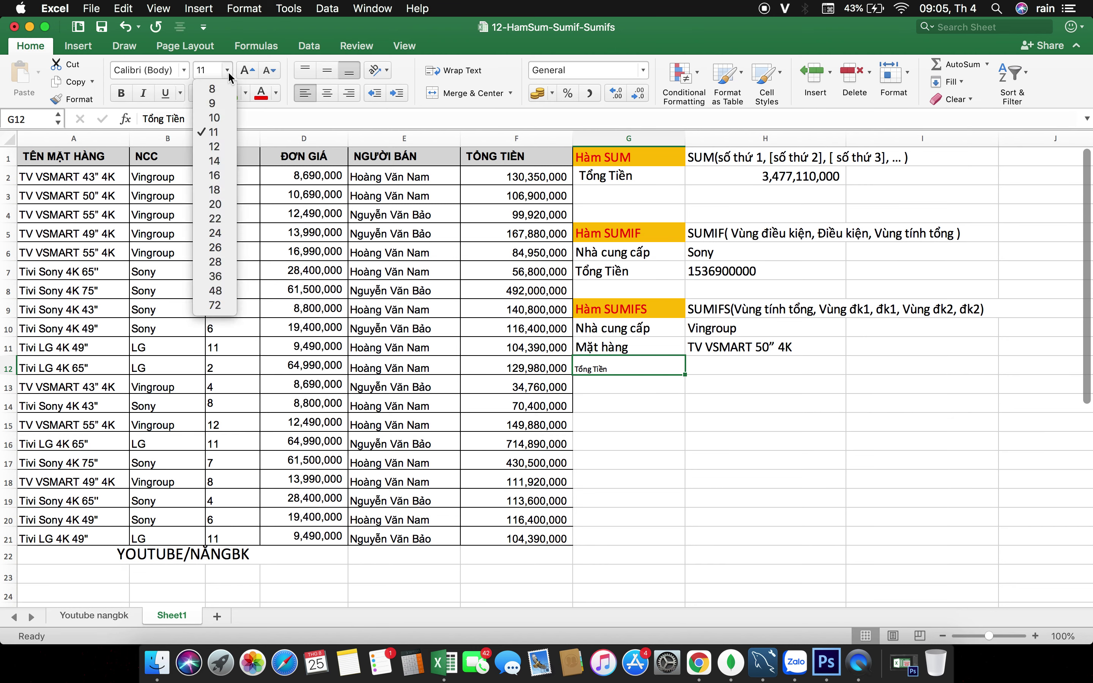
left_click(223, 190)
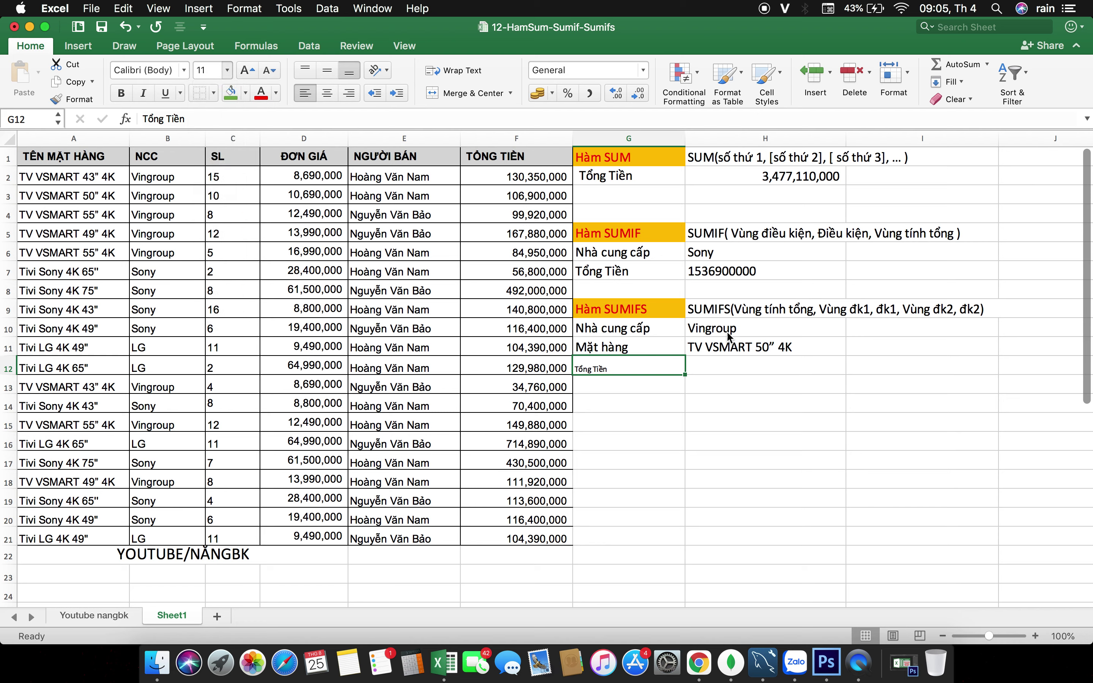
Set the result cell H12's font size to 18
left_click(736, 368)
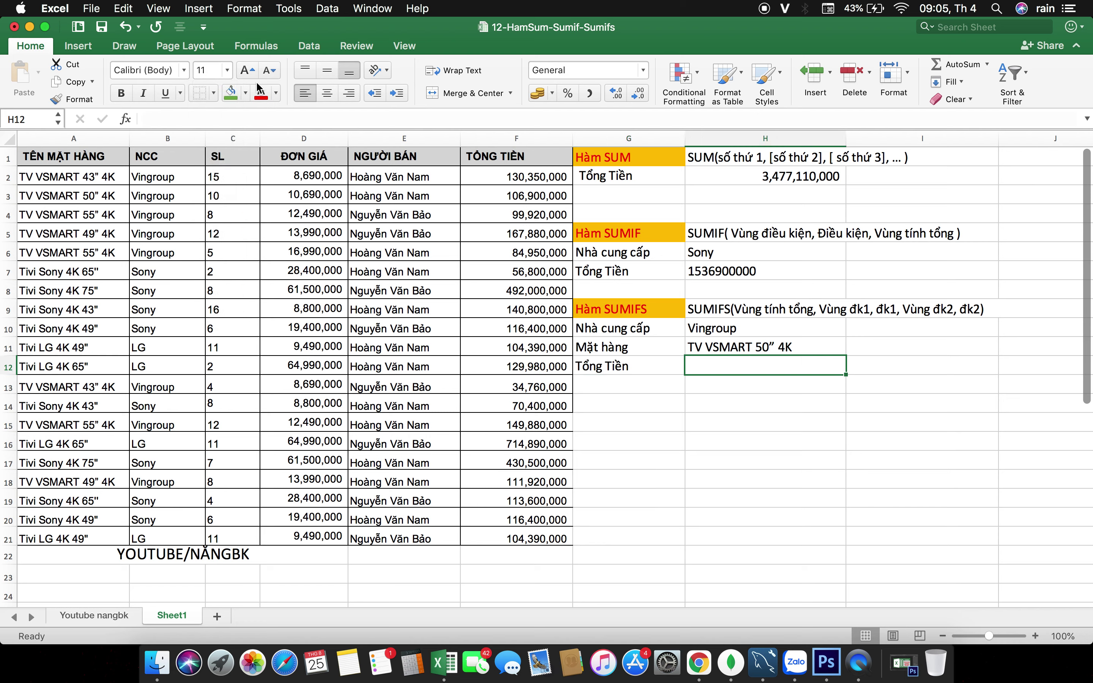
left_click(228, 71)
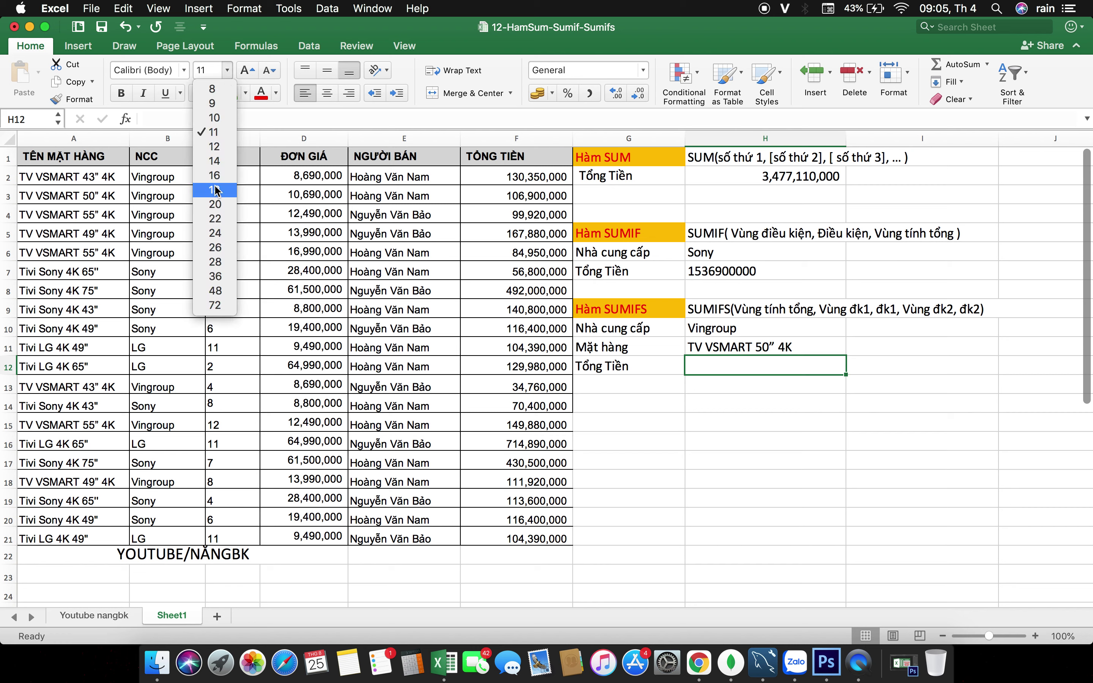
left_click(217, 189)
double_click(699, 365)
Start =SUMIFS in H12 with sum range F2:F21, criteria range A2:A21 and product H11
type("=su")
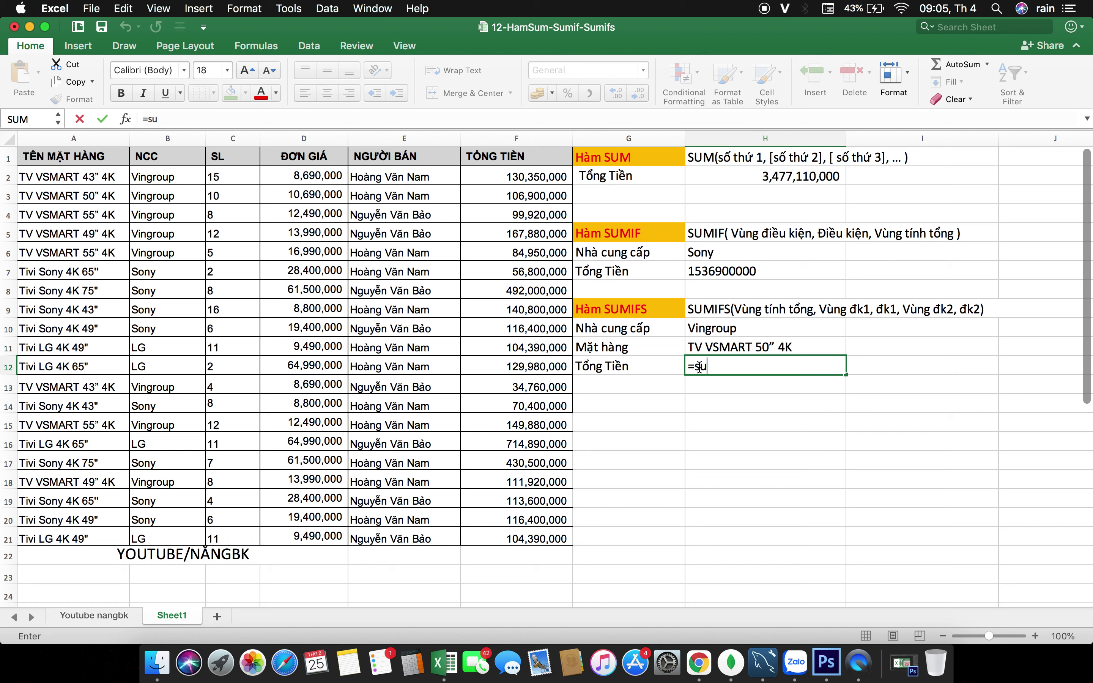
type("mifs")
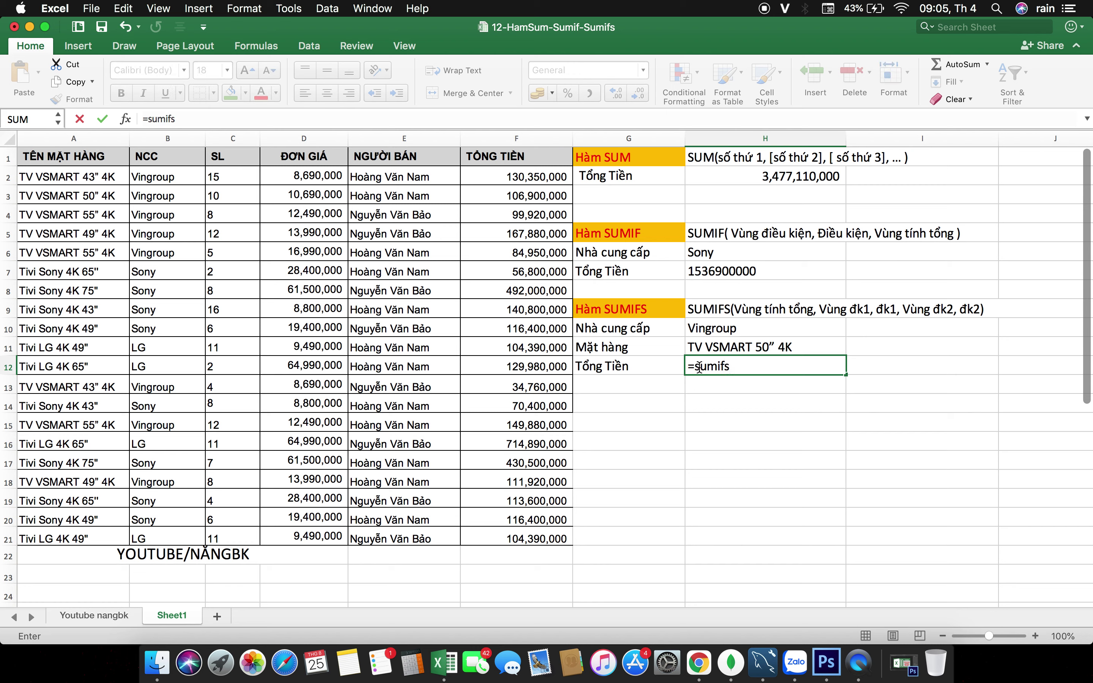
type("(")
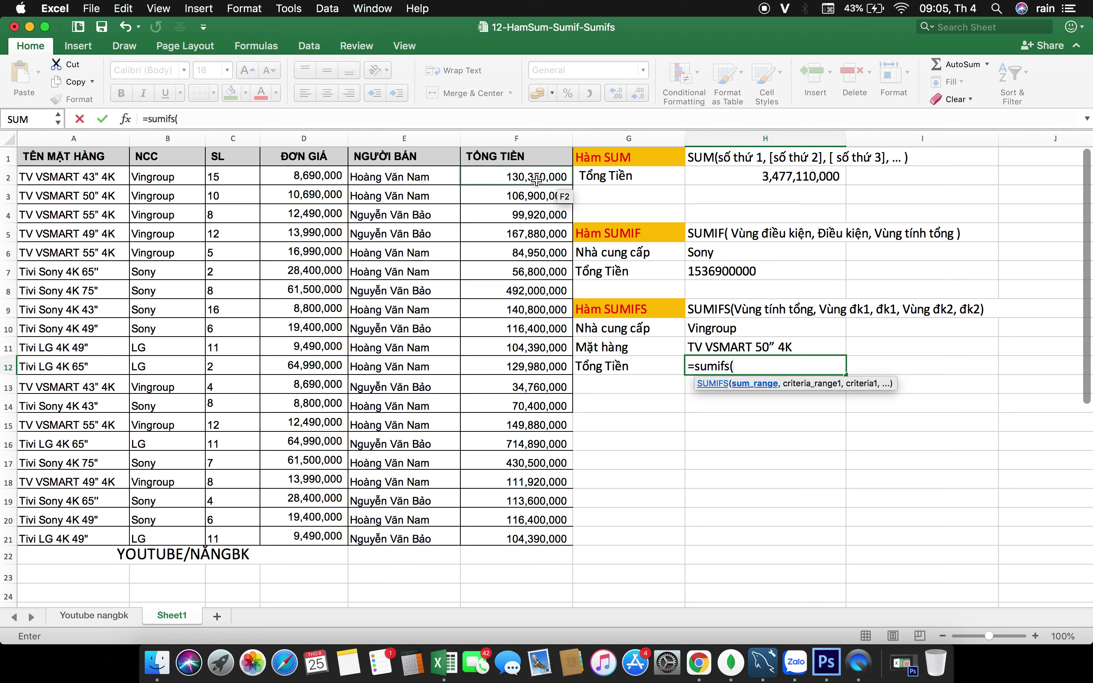
left_click(537, 181)
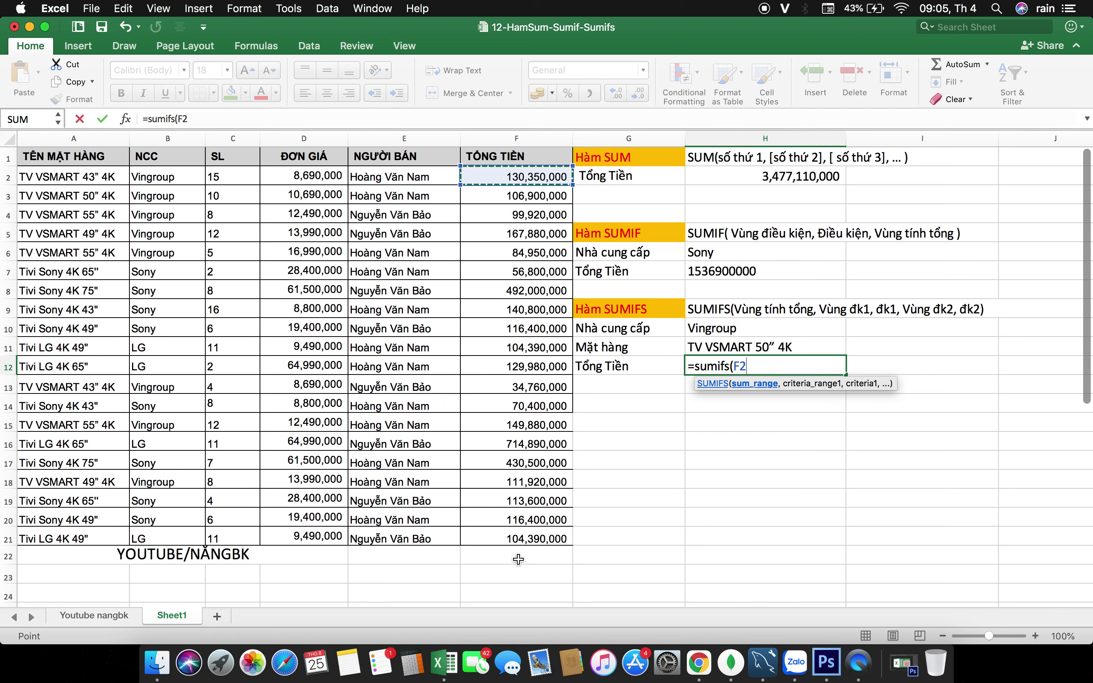
left_click(527, 538, "shift")
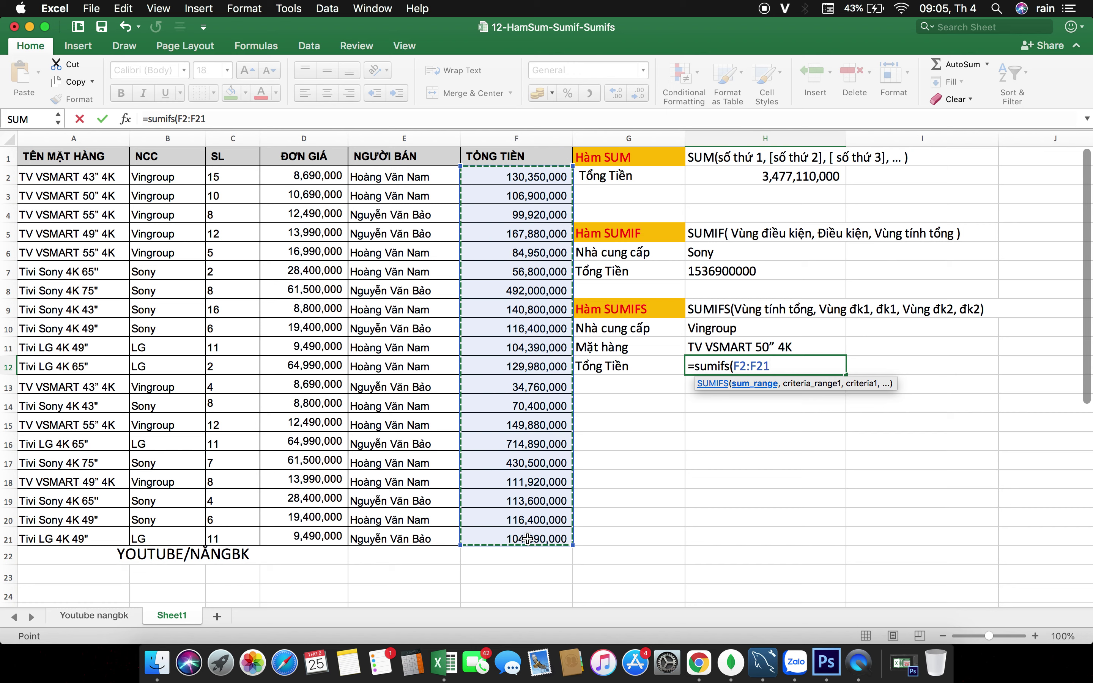
type(",")
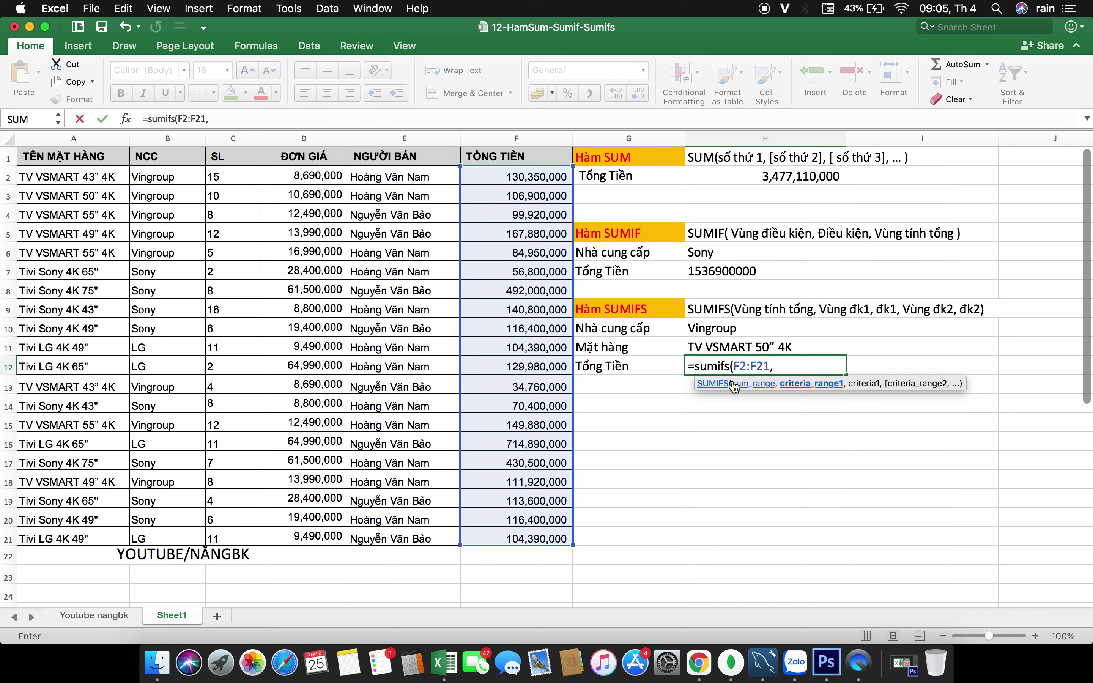
left_click(100, 185)
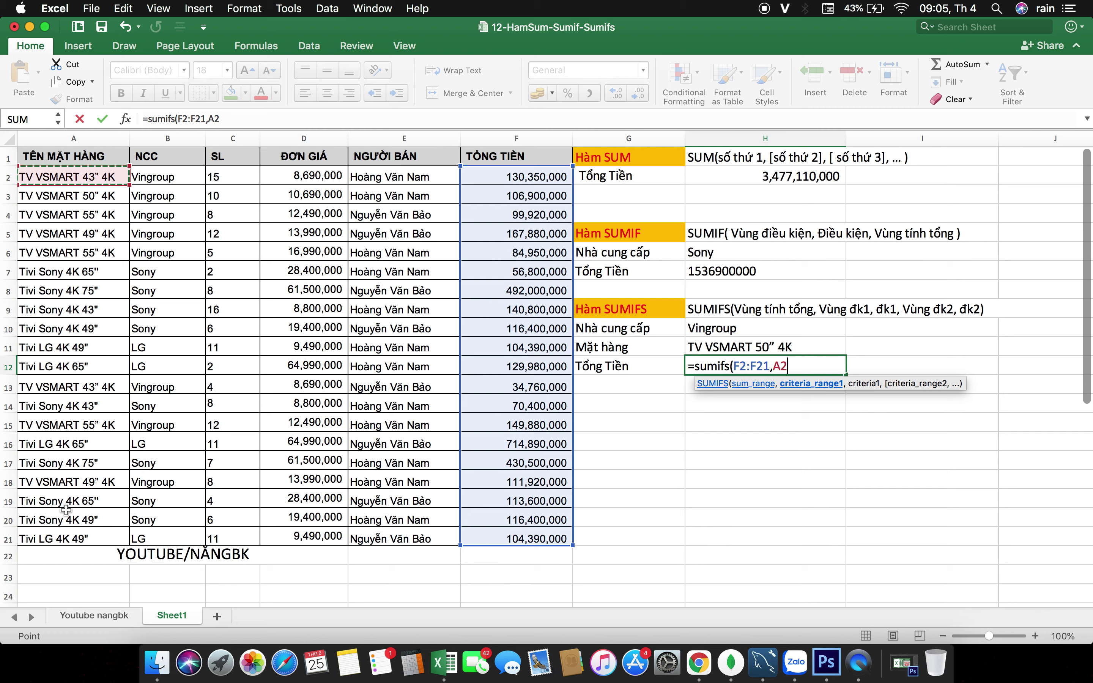
left_click(70, 538, "shift")
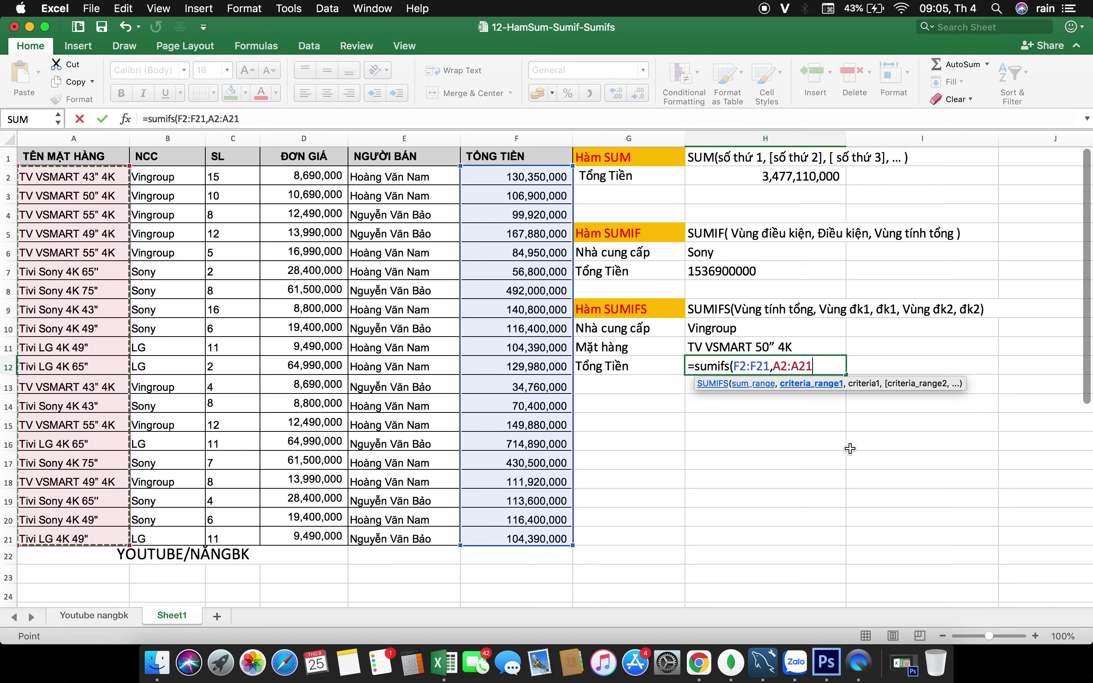
type(",")
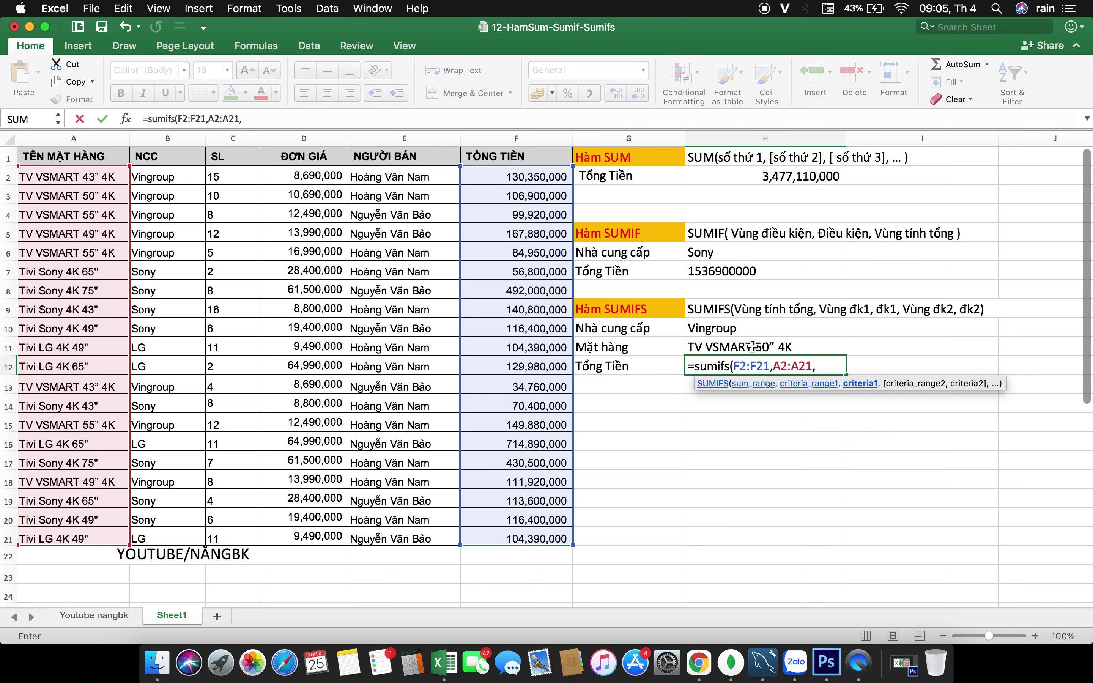
left_click(751, 346)
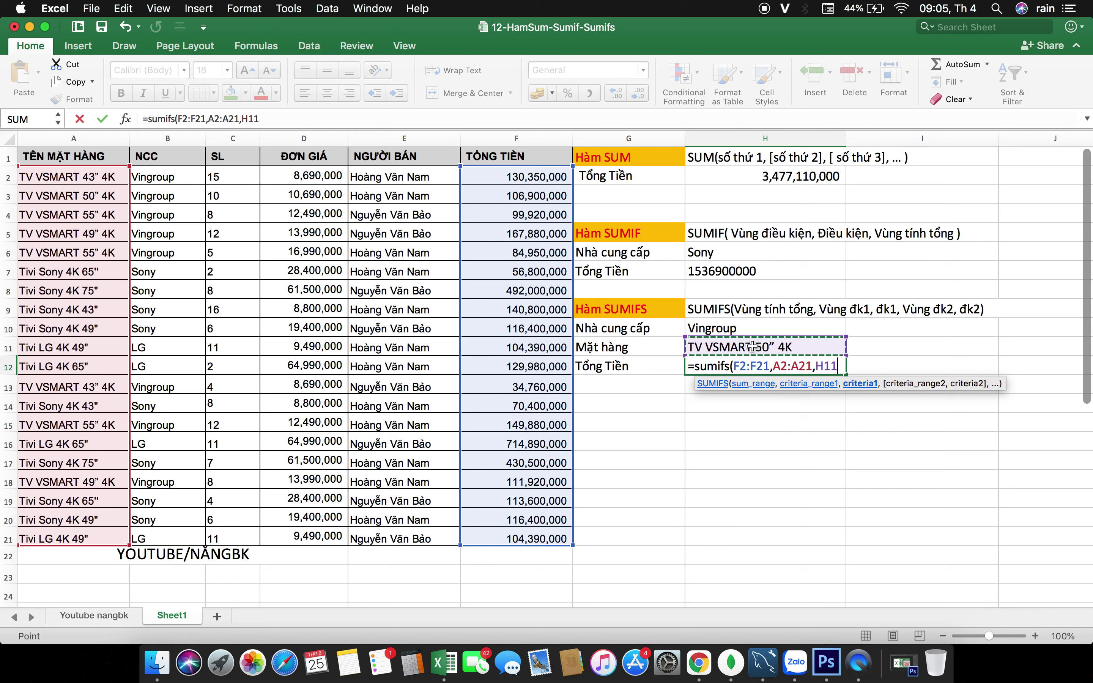
Add supplier range B2:B21 with criterion H10 and commit, giving 106900000
type(",")
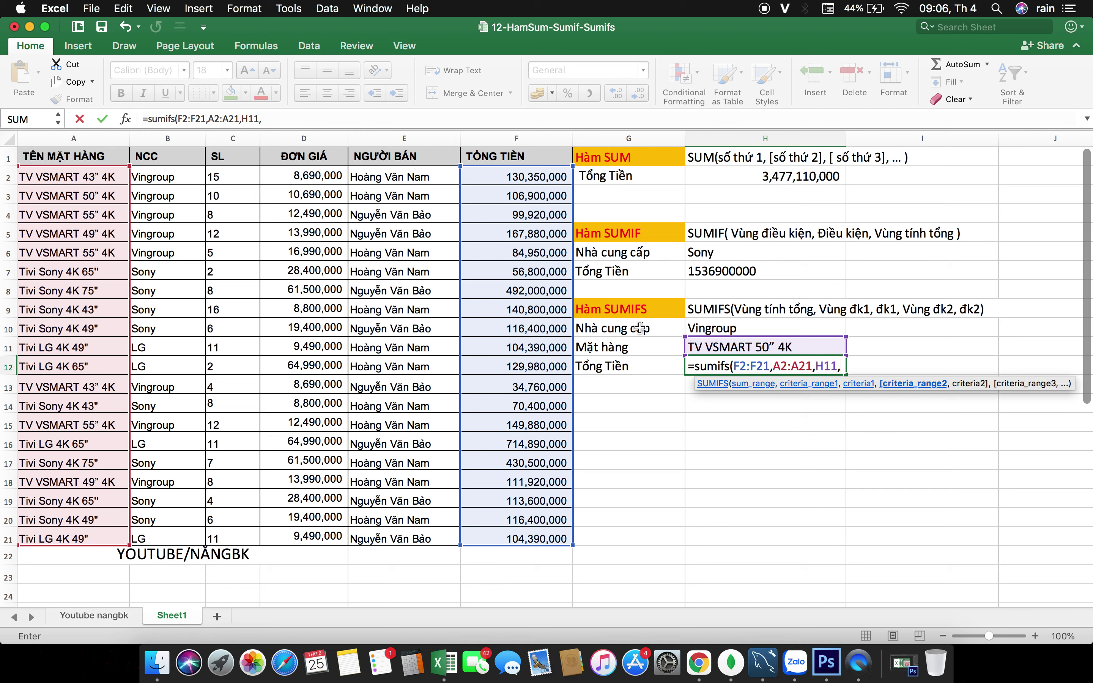
left_click(177, 176)
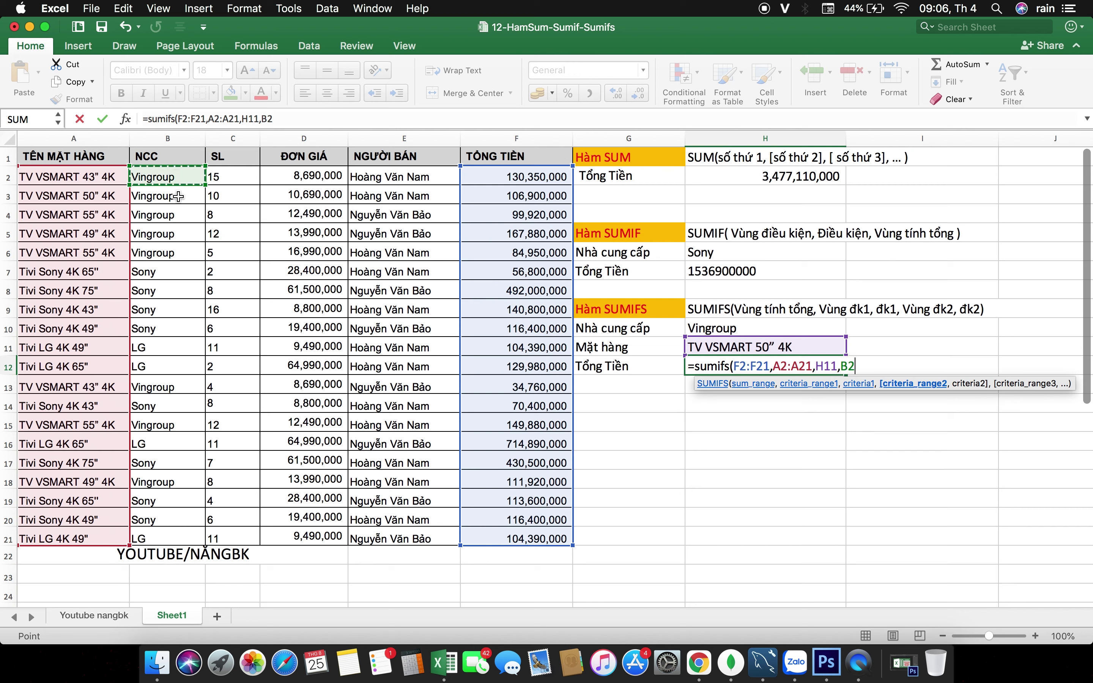
left_click(161, 533, "shift")
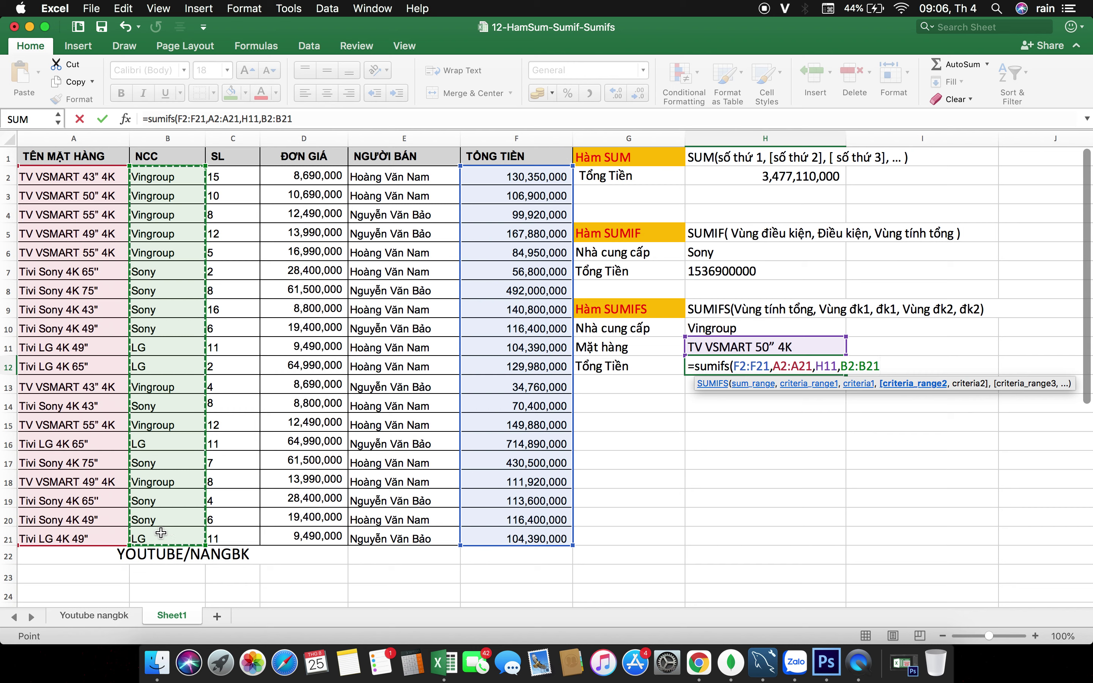
type(",")
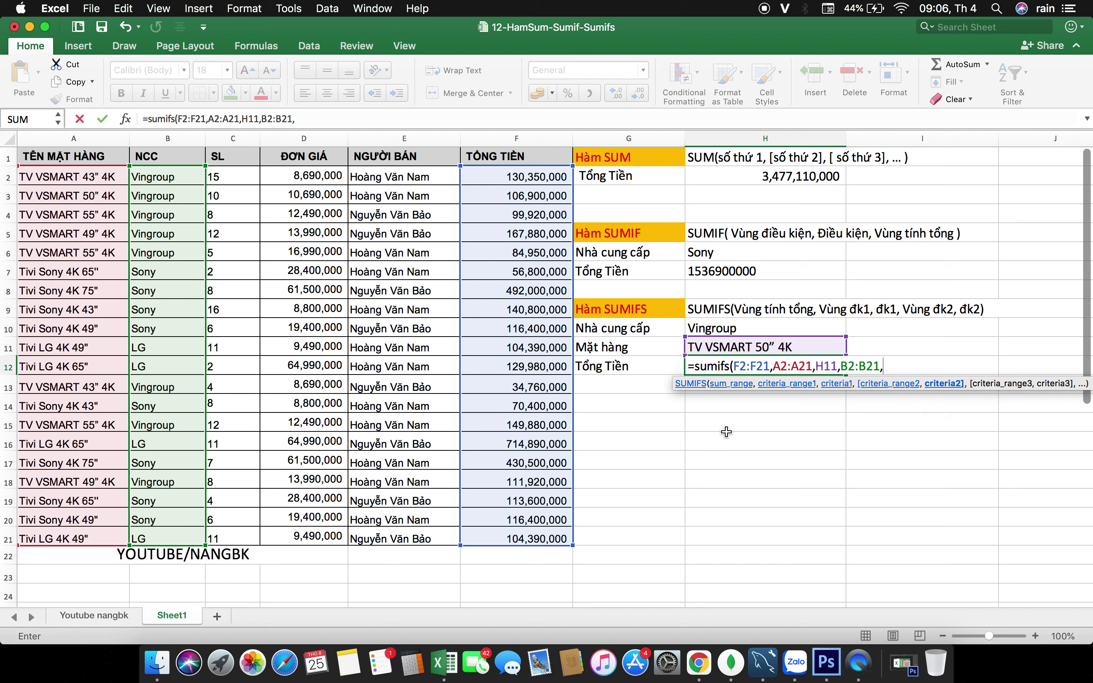
left_click(808, 329)
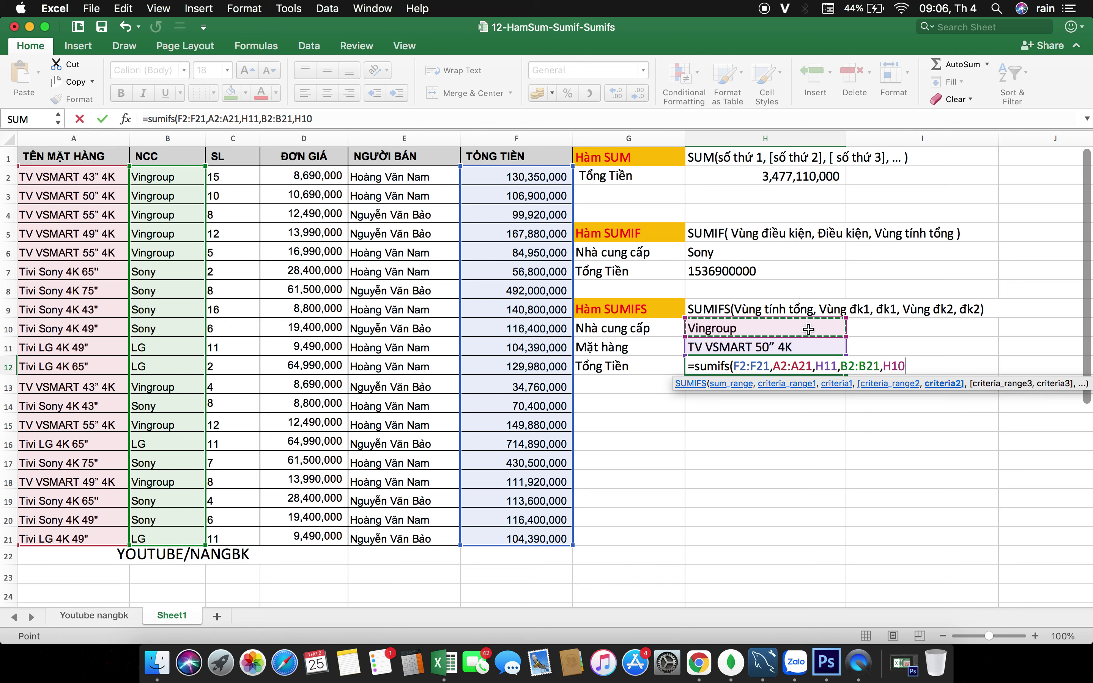
type(")")
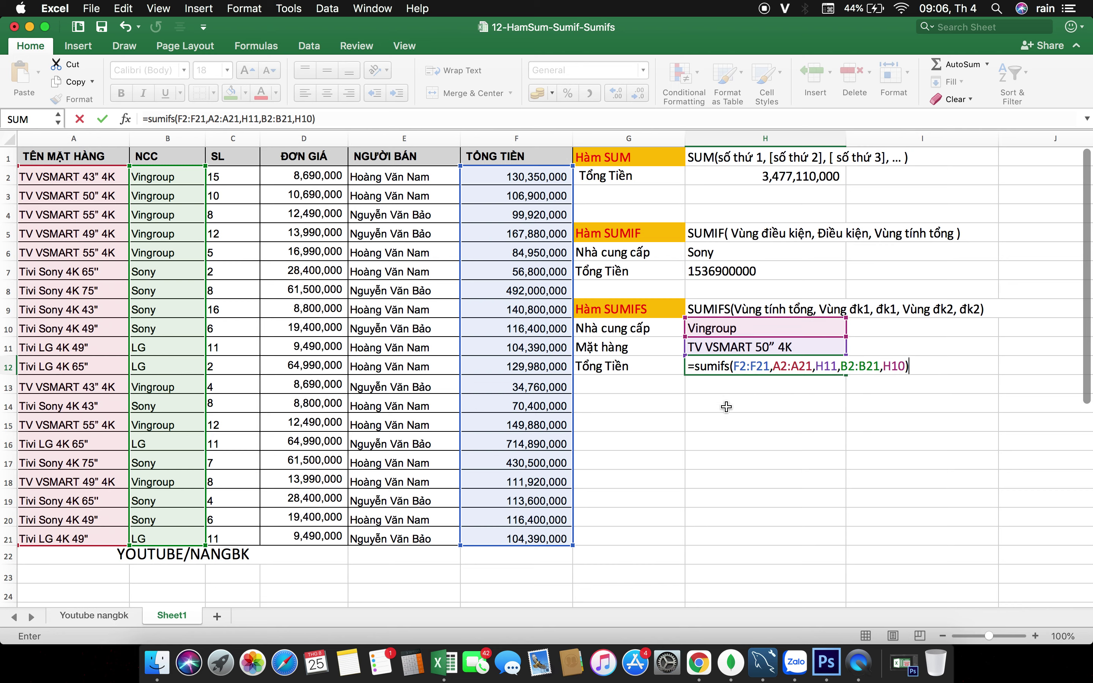
key("Return")
left_click(824, 328)
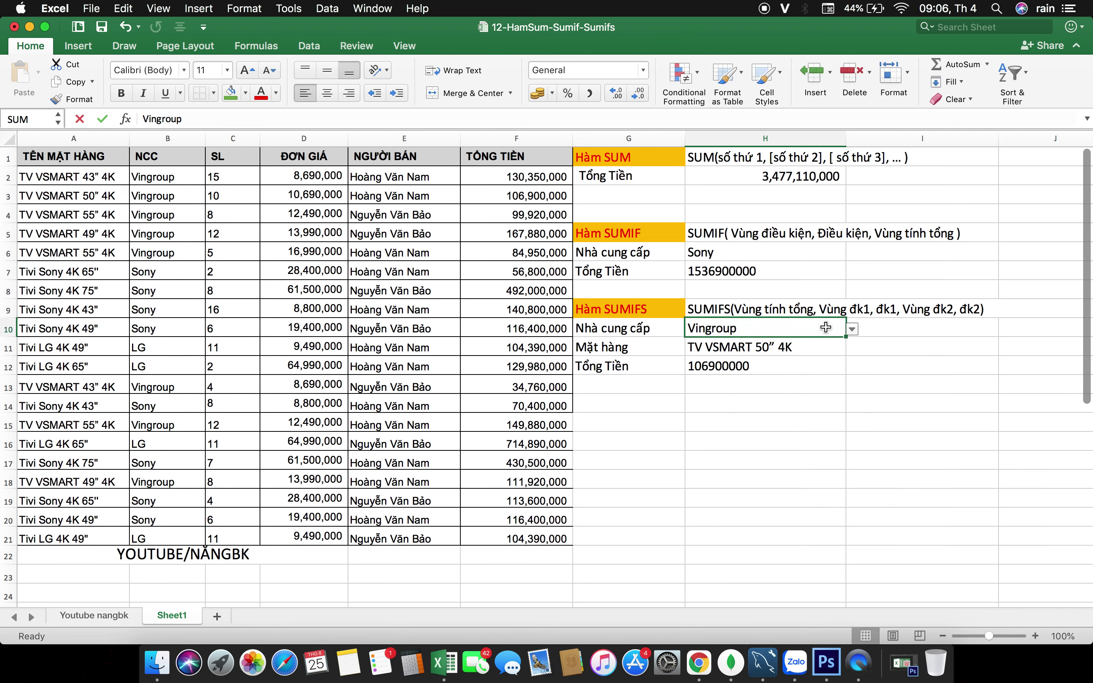
Set the product in H11 to Tivi LG 4K 65" from its dropdown
left_click(761, 369)
left_click(832, 349)
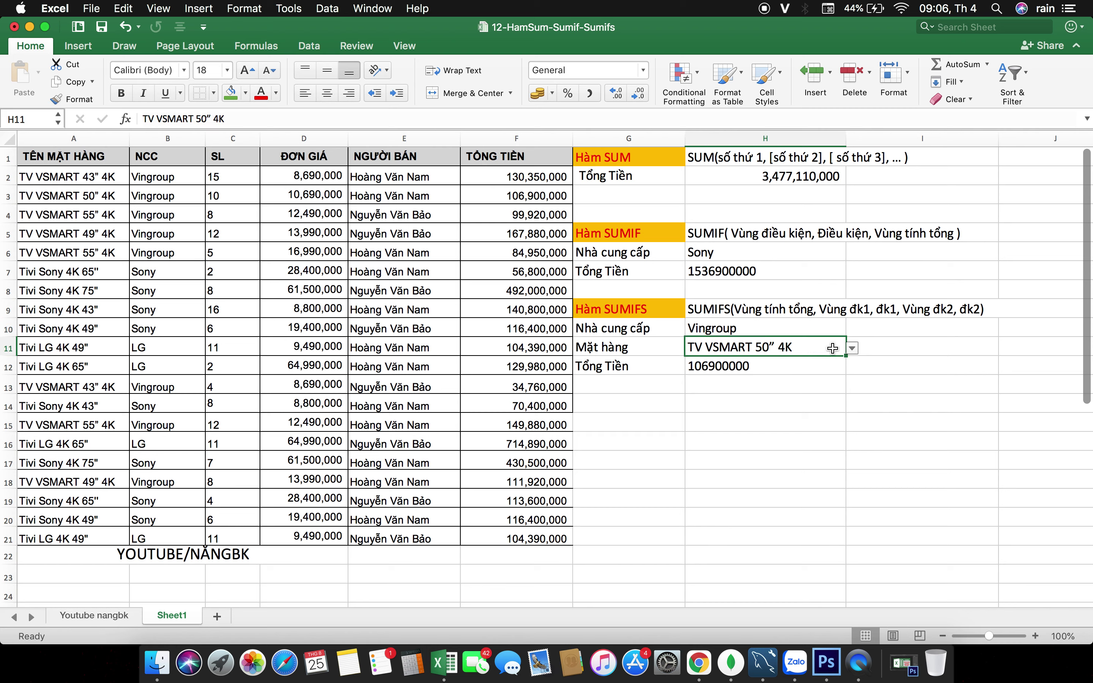
left_click(831, 332)
left_click(824, 348)
left_click(808, 366)
left_click(902, 360)
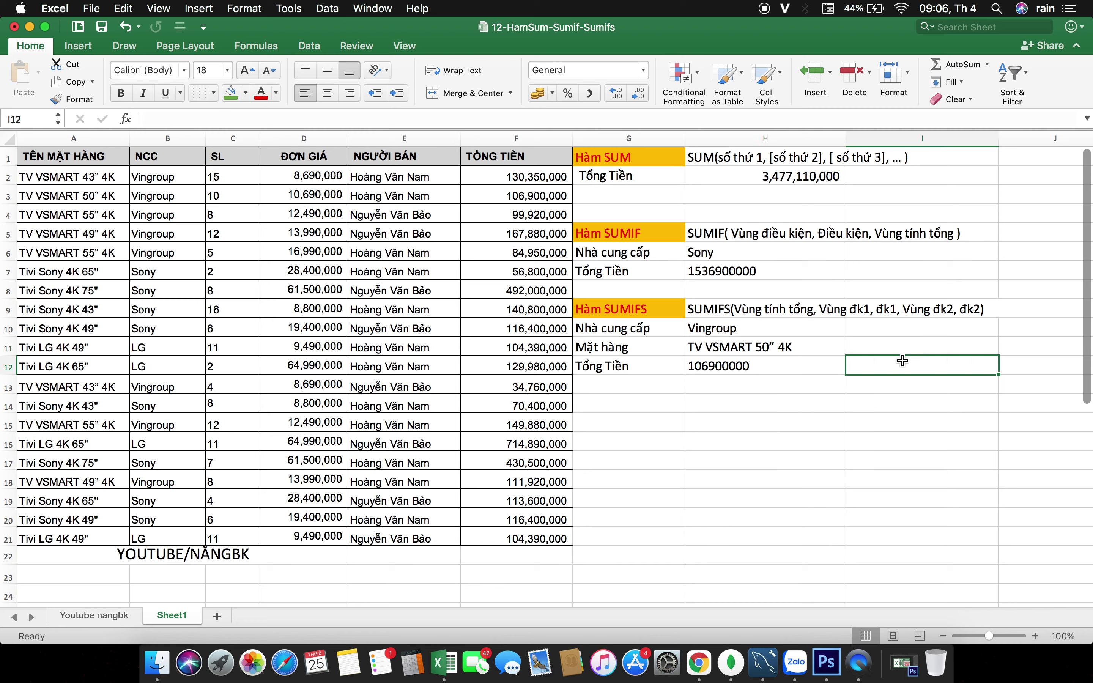
left_click(820, 349)
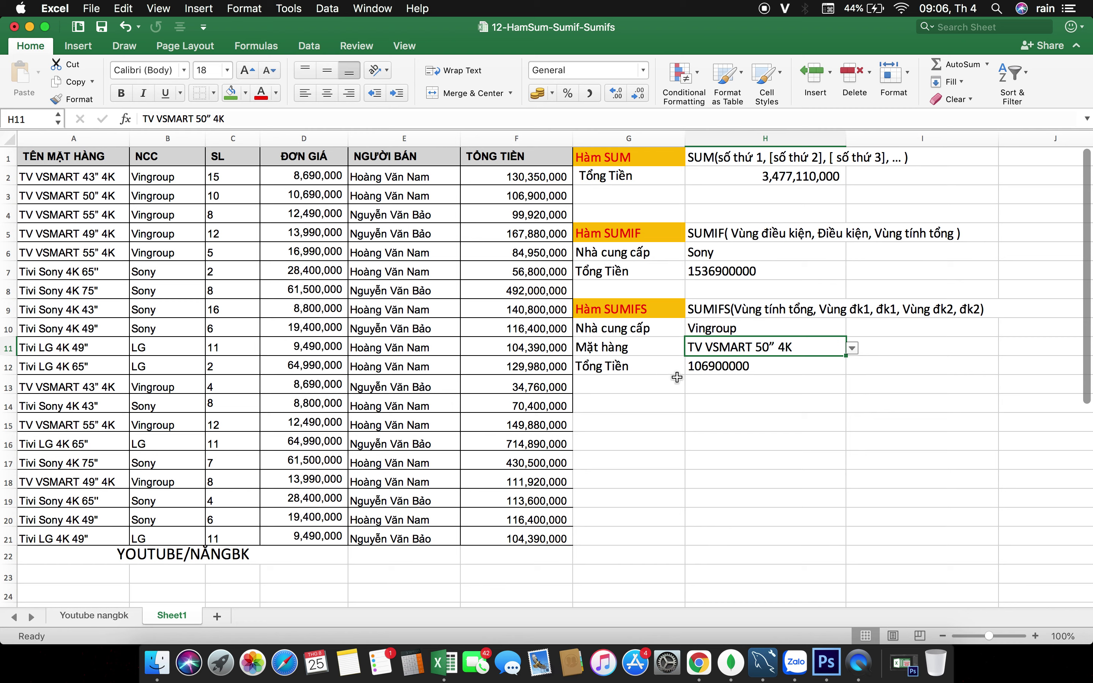
left_click(852, 348)
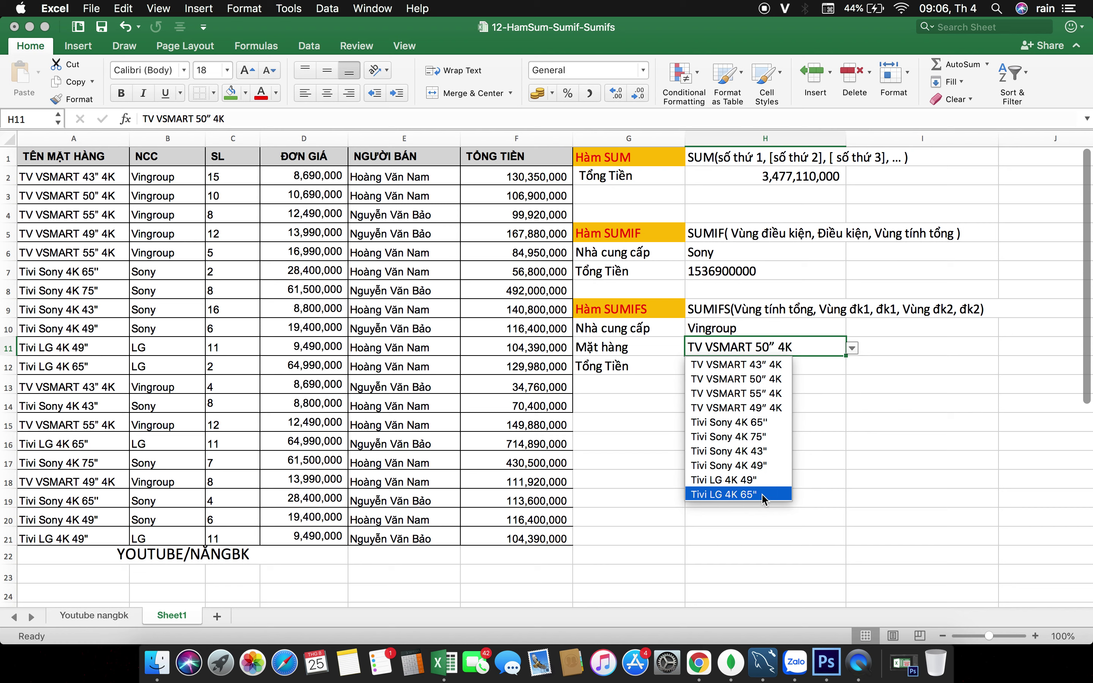
left_click(762, 495)
Set the supplier in H10 to LG and check H12 now totals 844870000
left_click(835, 328)
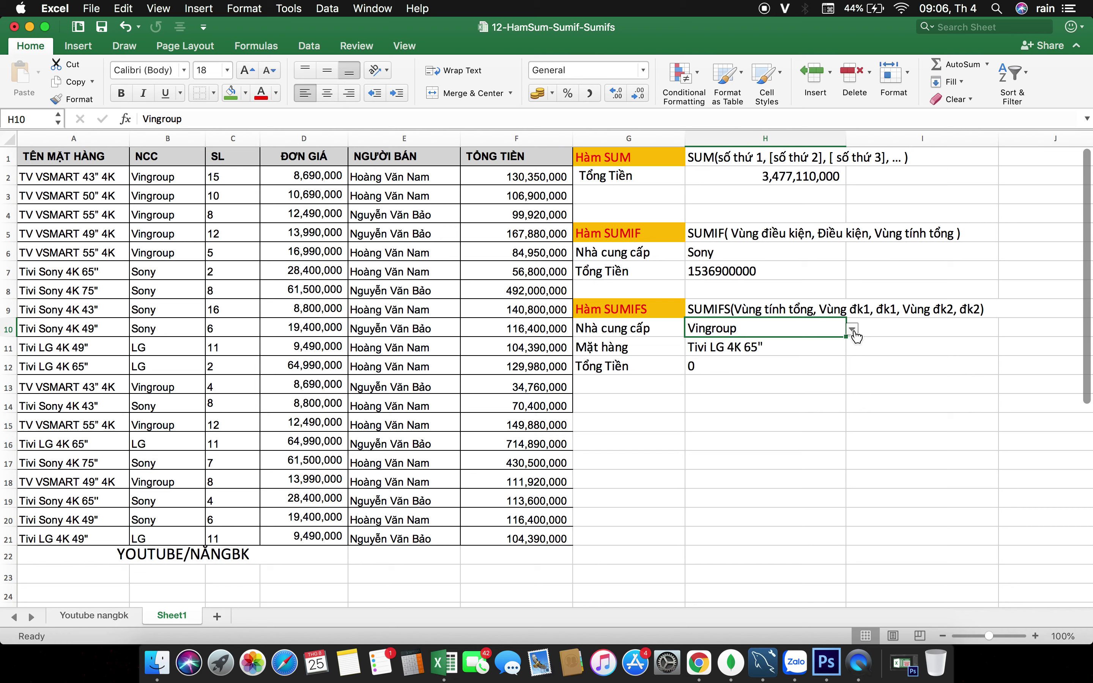
left_click(854, 329)
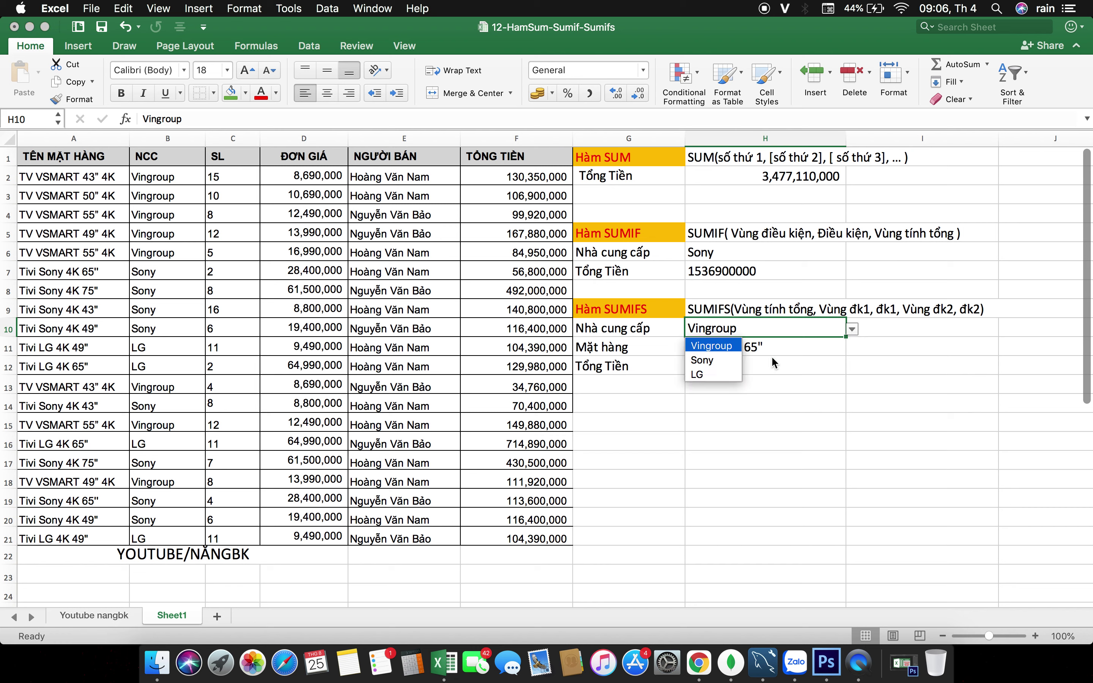
left_click(729, 379)
left_click(744, 363)
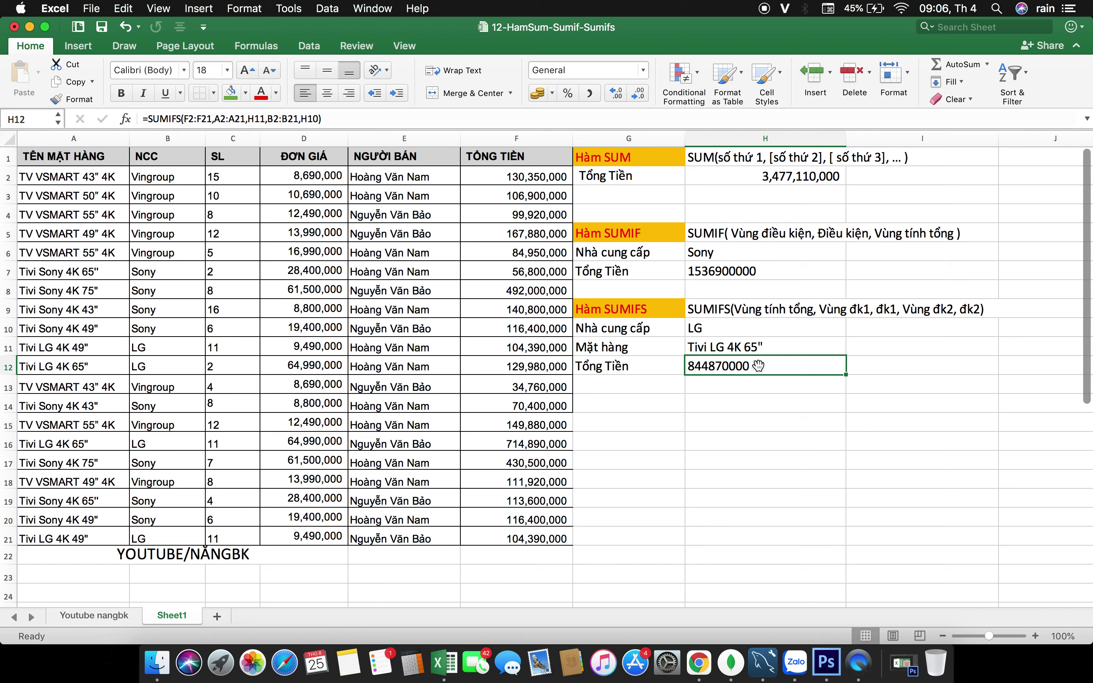
left_click(734, 328)
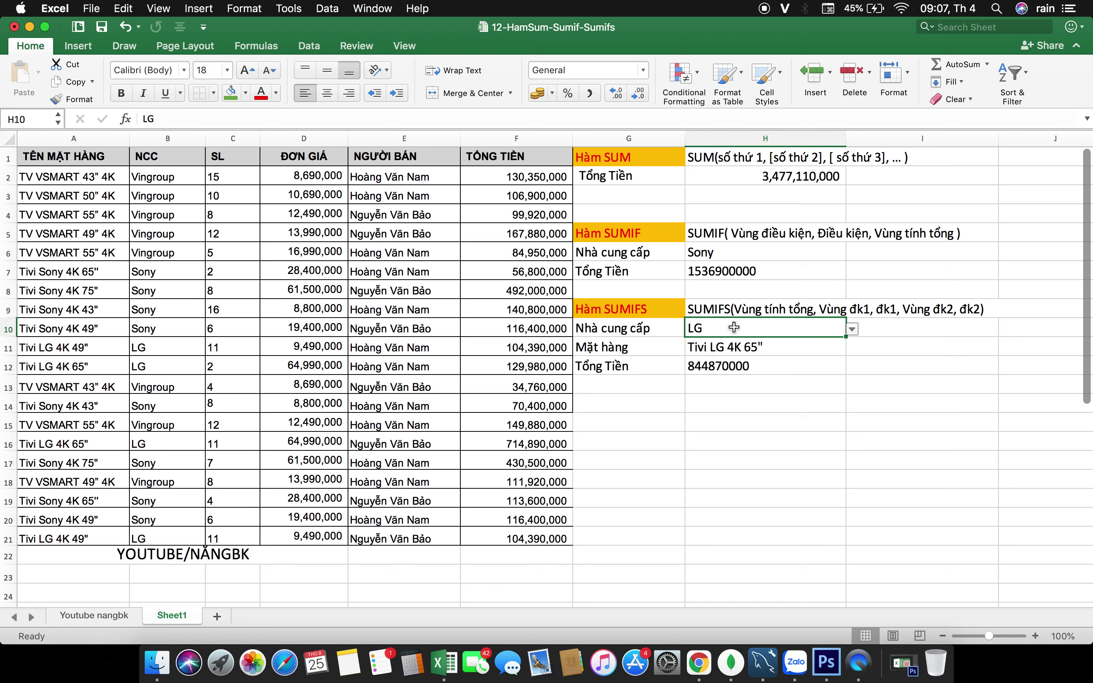
left_click(759, 271)
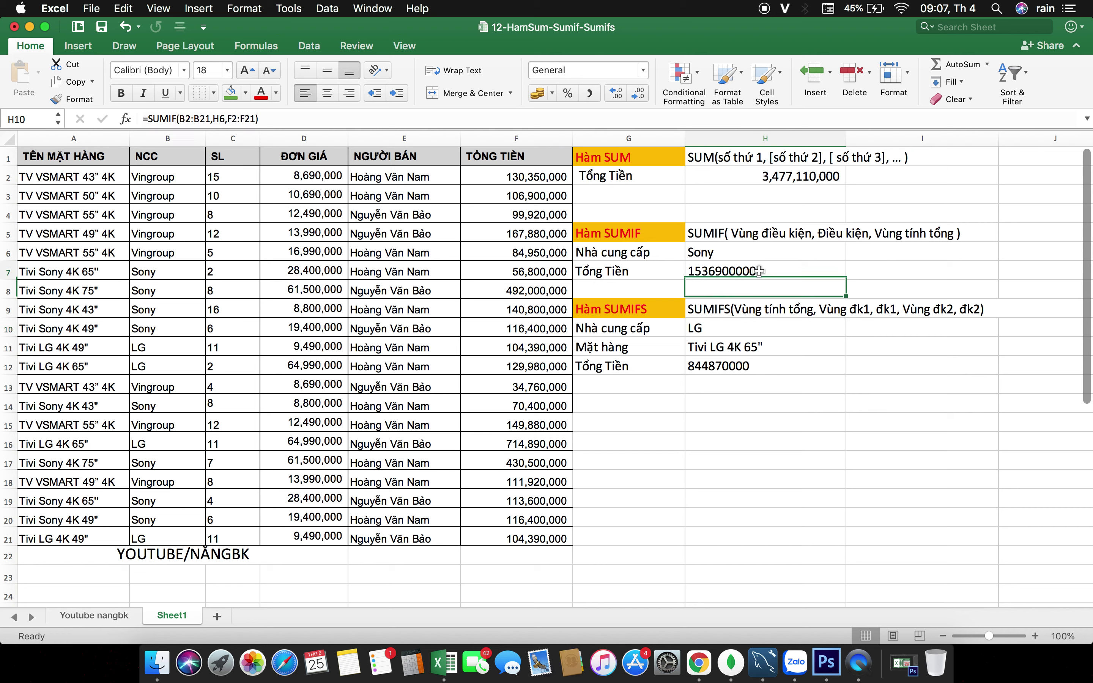
left_click(740, 253)
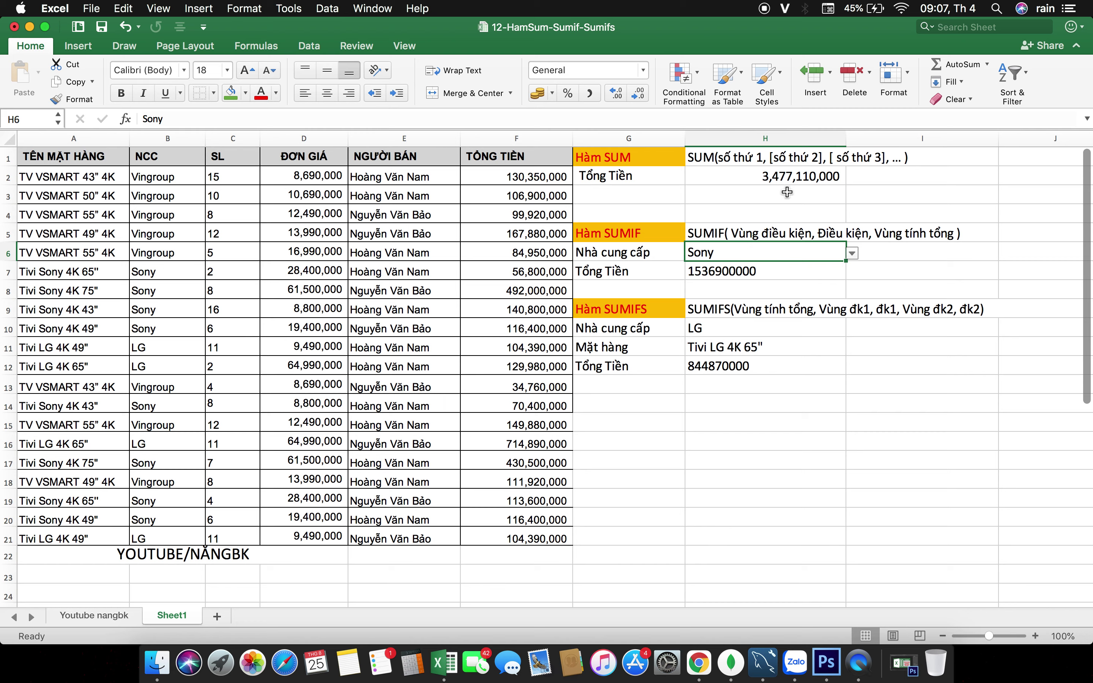
left_click(791, 181)
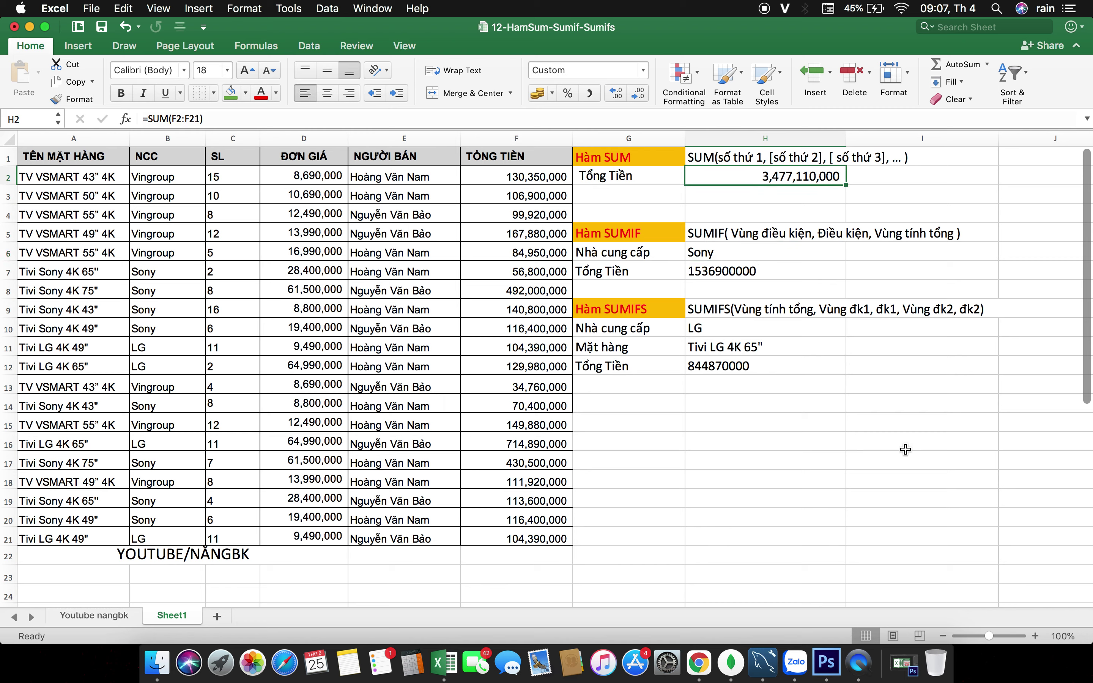
scroll(905, 449, "down", 1)
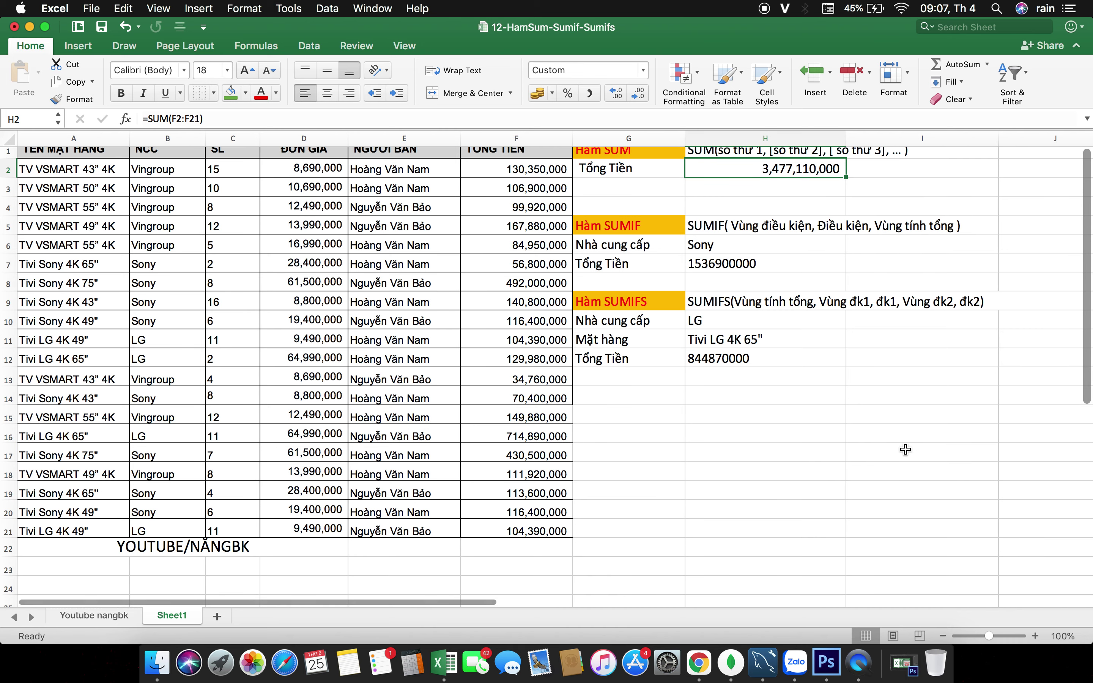
scroll(906, 449, "up", 1)
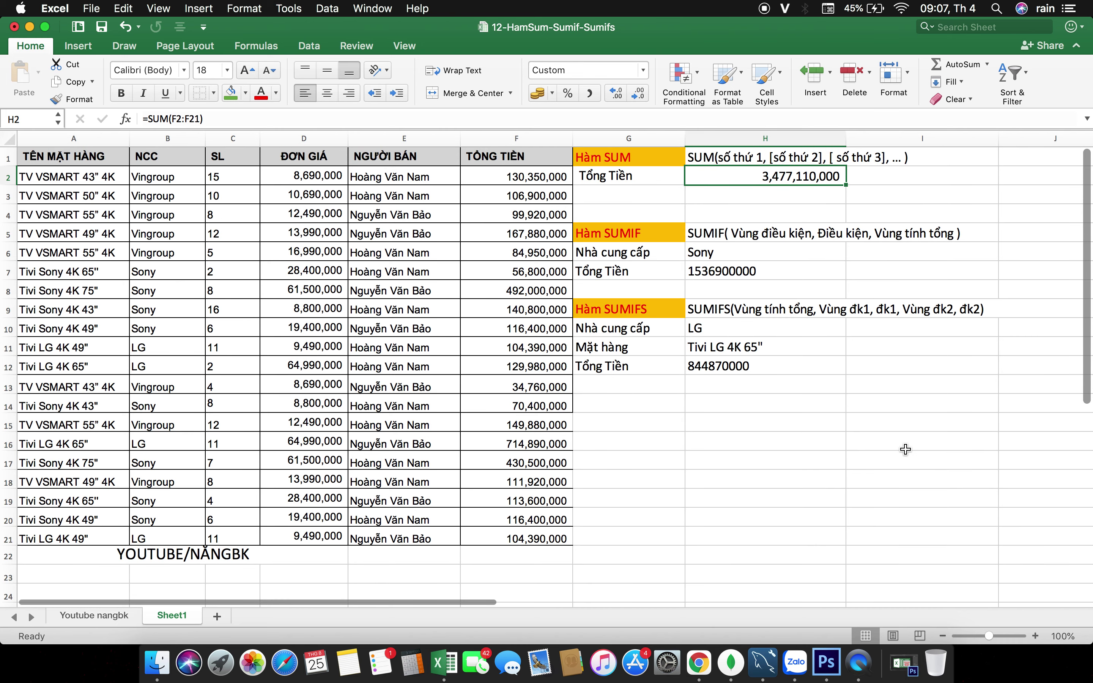
scroll(905, 450, "right", 3)
scroll(905, 450, "right", 3)
scroll(906, 450, "left", 3)
scroll(906, 450, "up", 1)
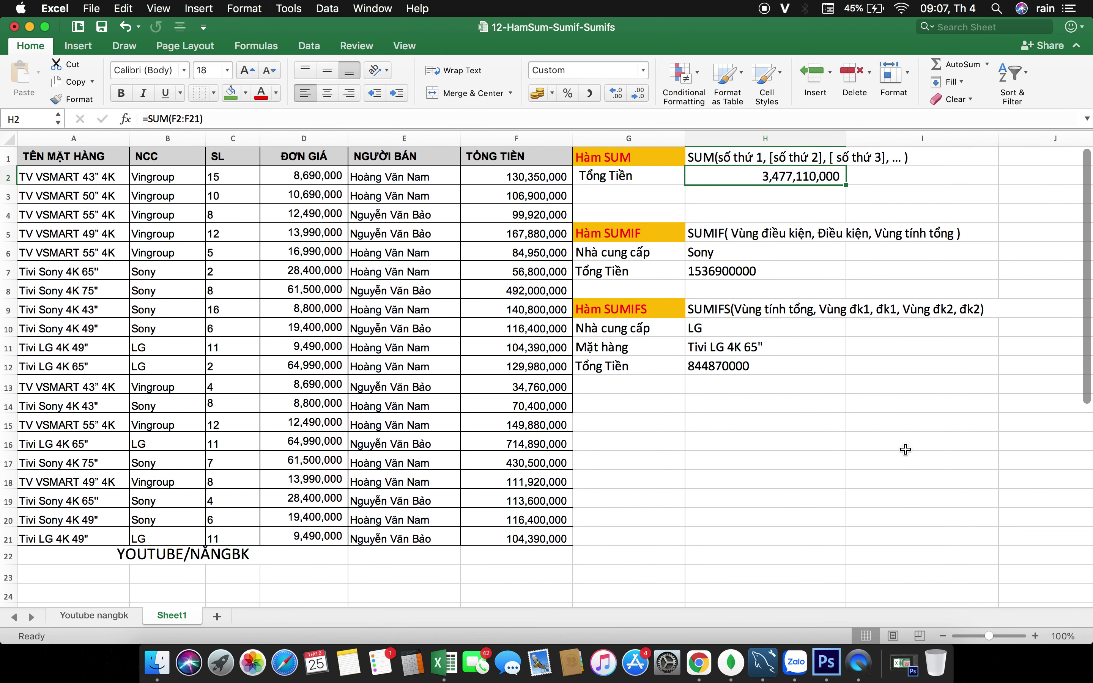